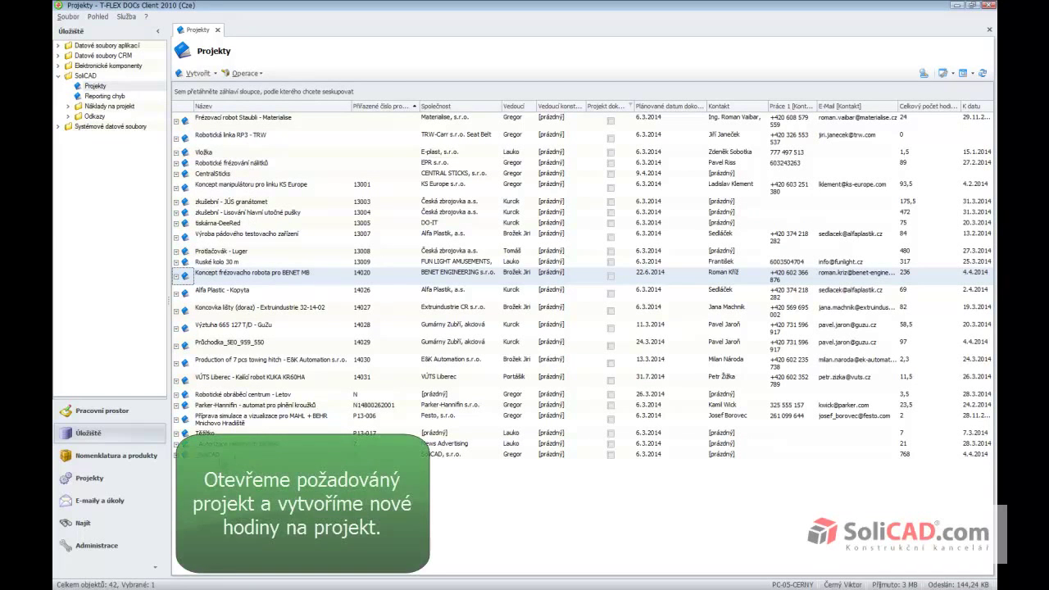
Open the properties of the _SoliCAD project and enlarge its window.
left_click(215, 454)
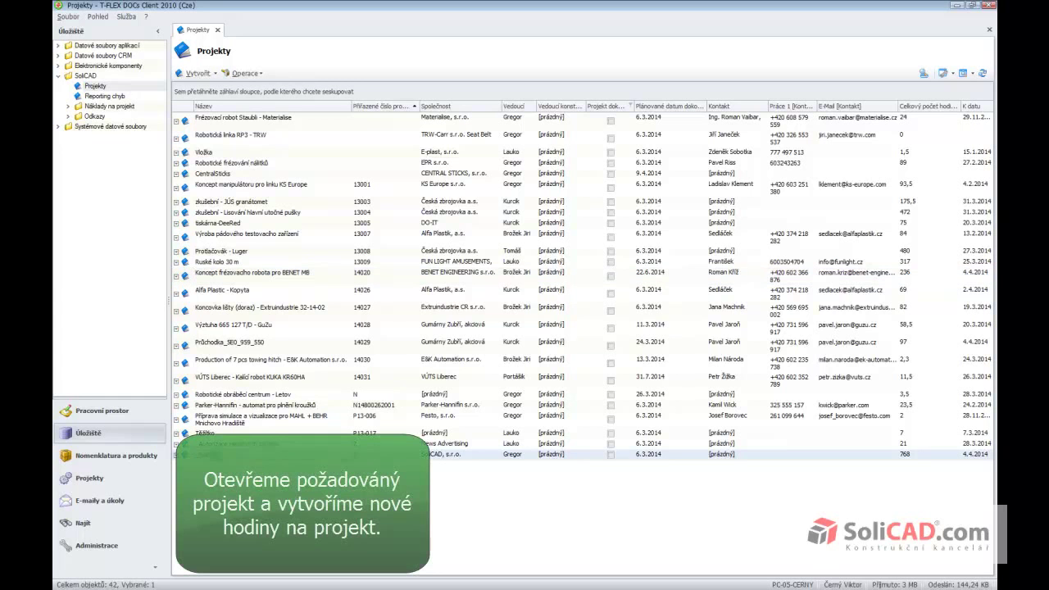
key("Return")
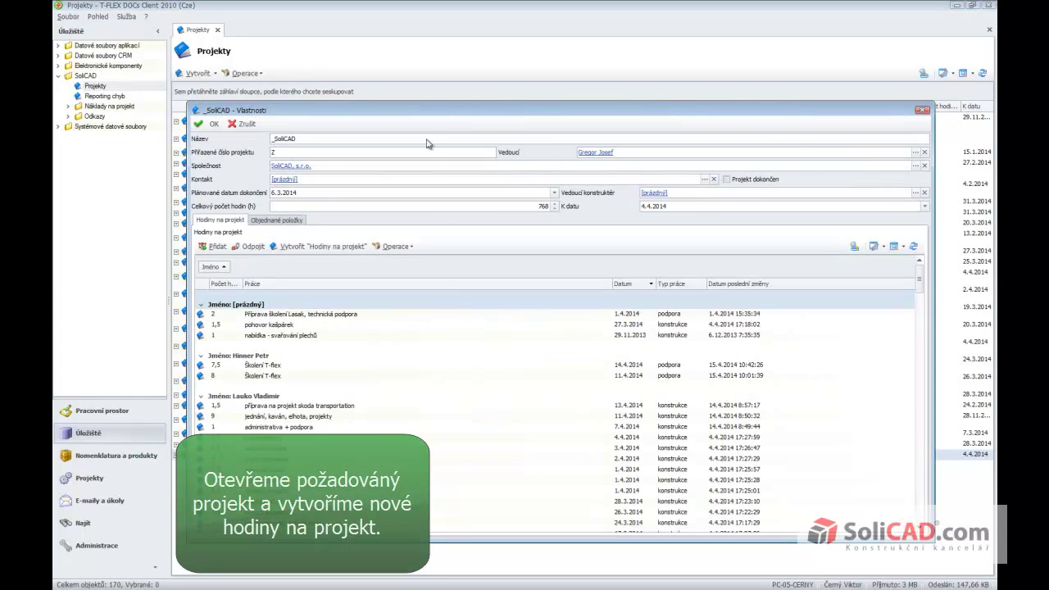
left_click_drag(432, 113, 432, 84)
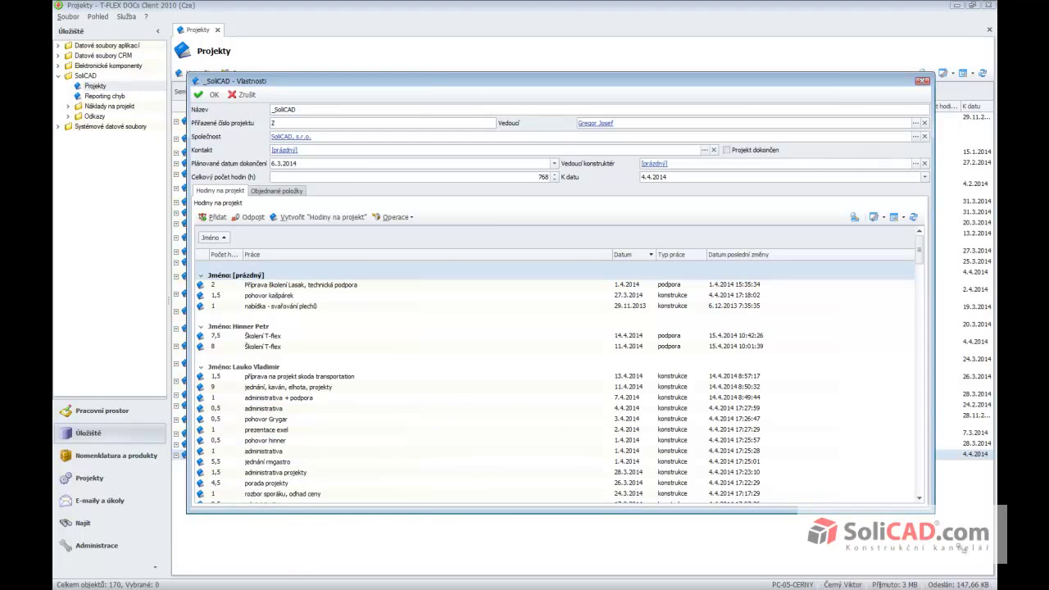
left_click_drag(932, 513, 960, 553)
Create a new "Hodiny na projekt" record for the project with Pokus as the Práce description.
left_click(331, 218)
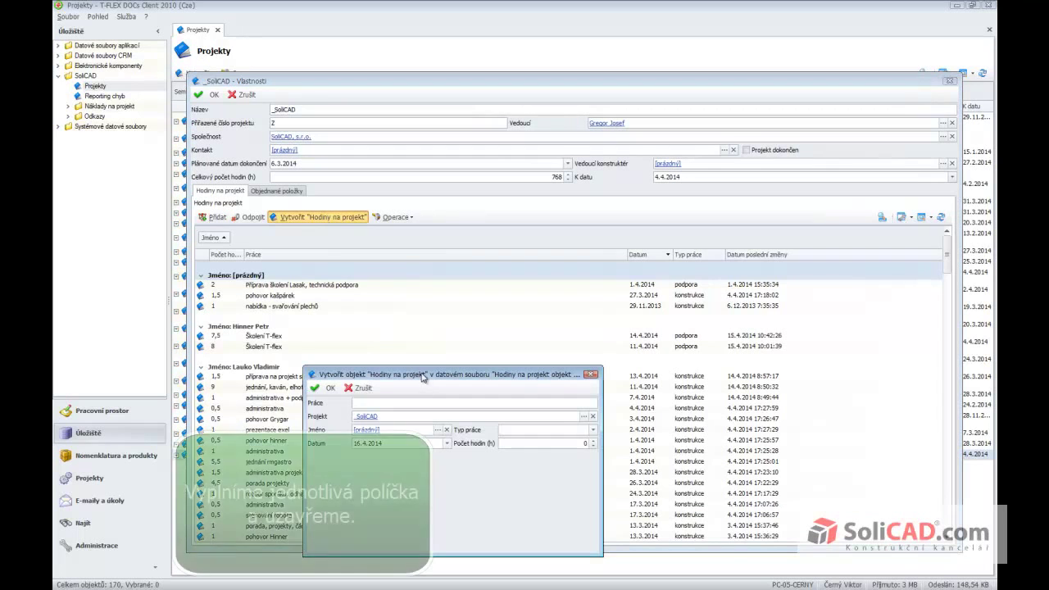
left_click_drag(422, 381, 437, 302)
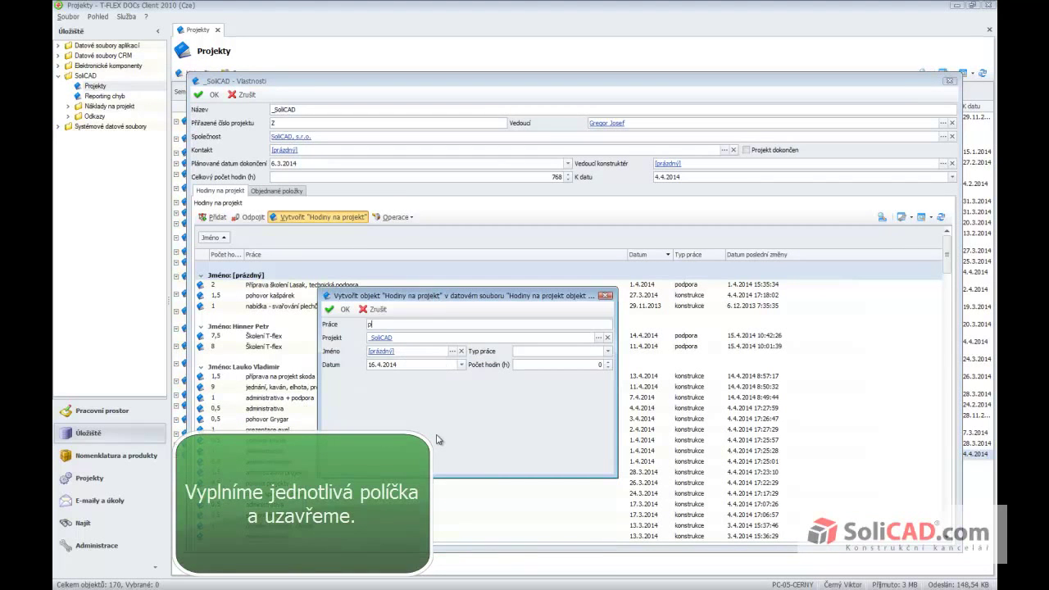
type("Pokus")
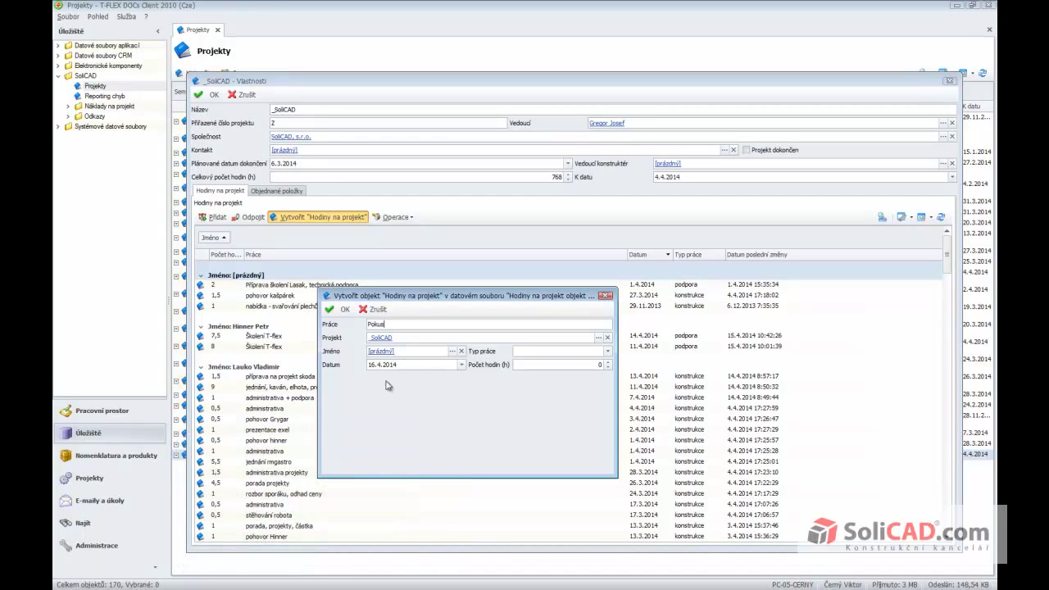
Assign the first employee of the Technická podpora group as the record's Jméno.
left_click(383, 354)
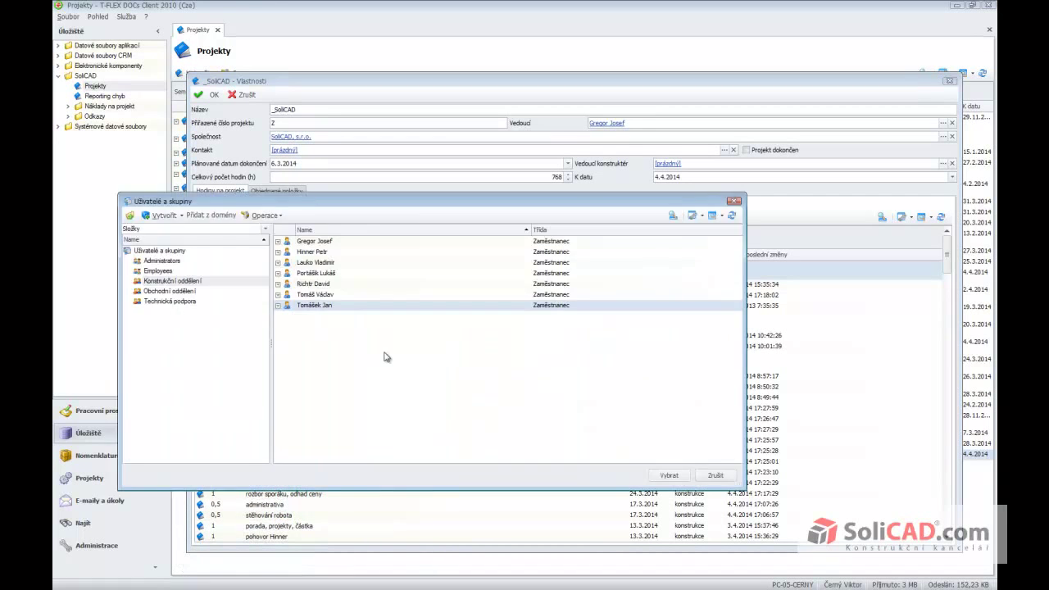
left_click(168, 291)
left_click(169, 302)
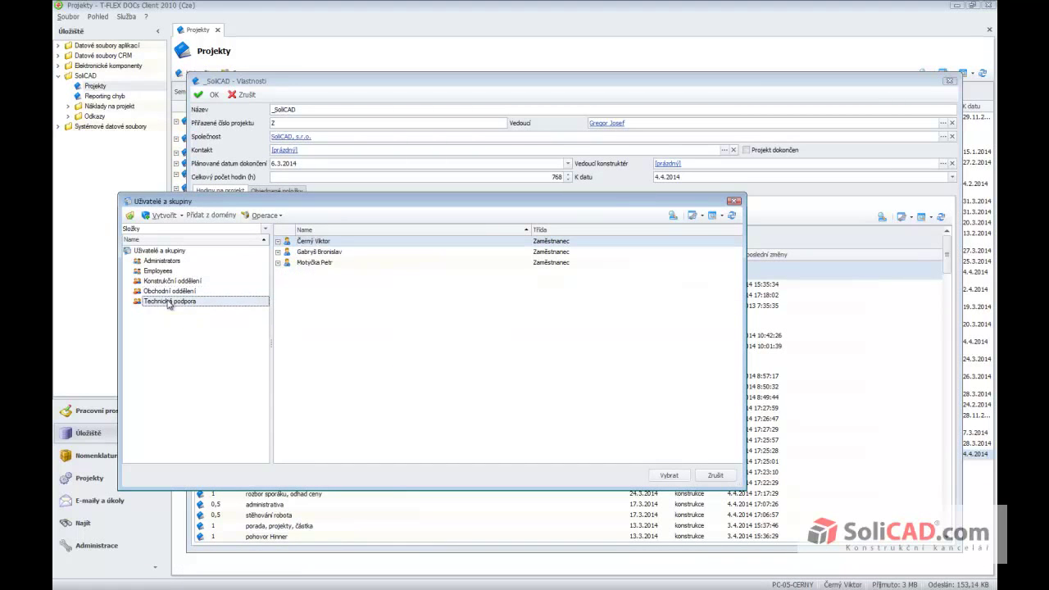
left_click(312, 243)
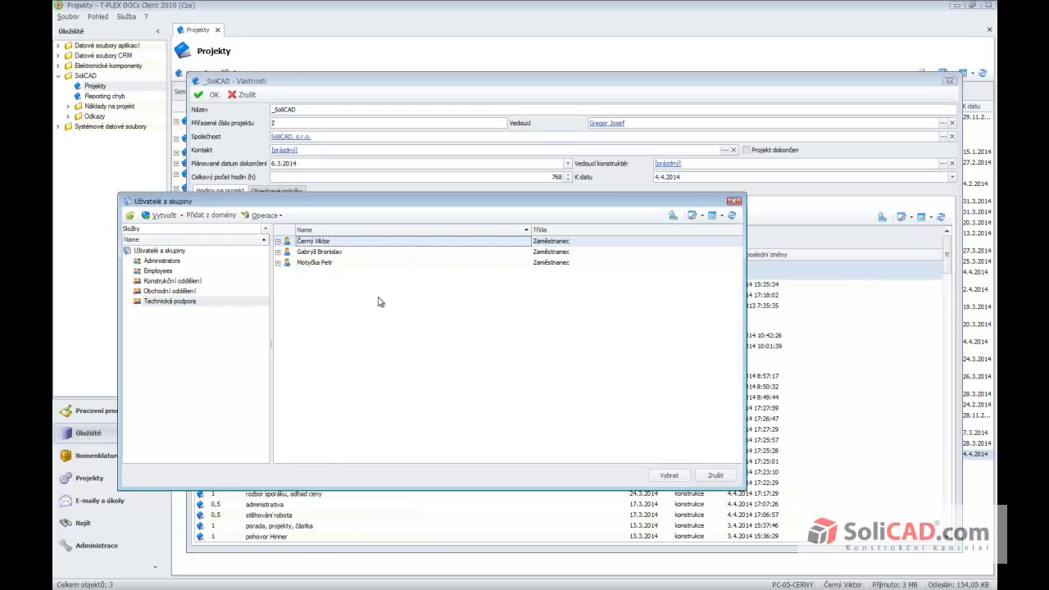
left_click(674, 477)
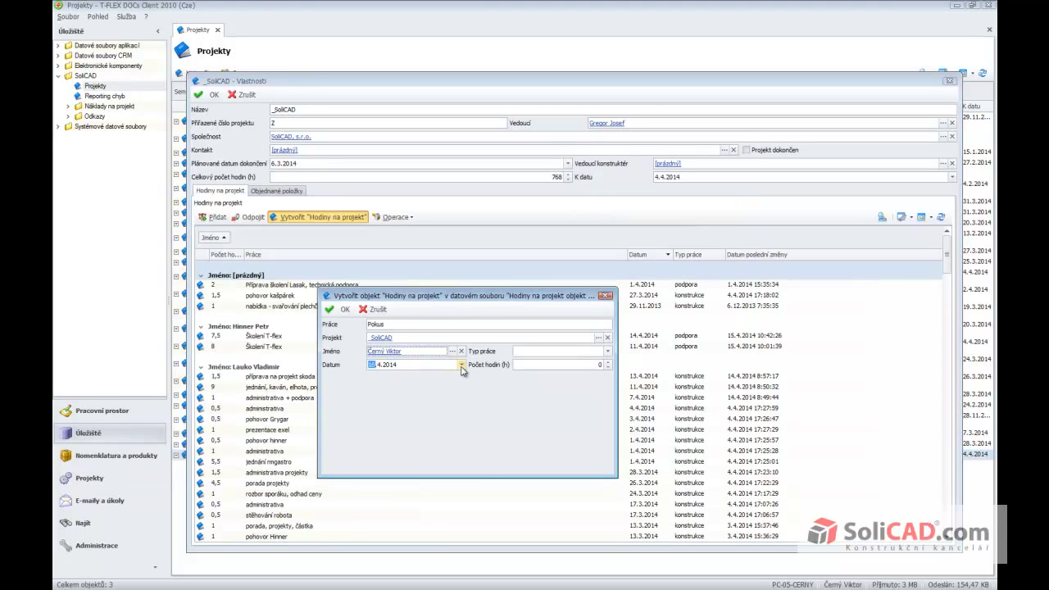
Set the date to 16.4.2014, work type podpora and 0,5 hours, save the record and expand its employee group.
left_click(461, 365)
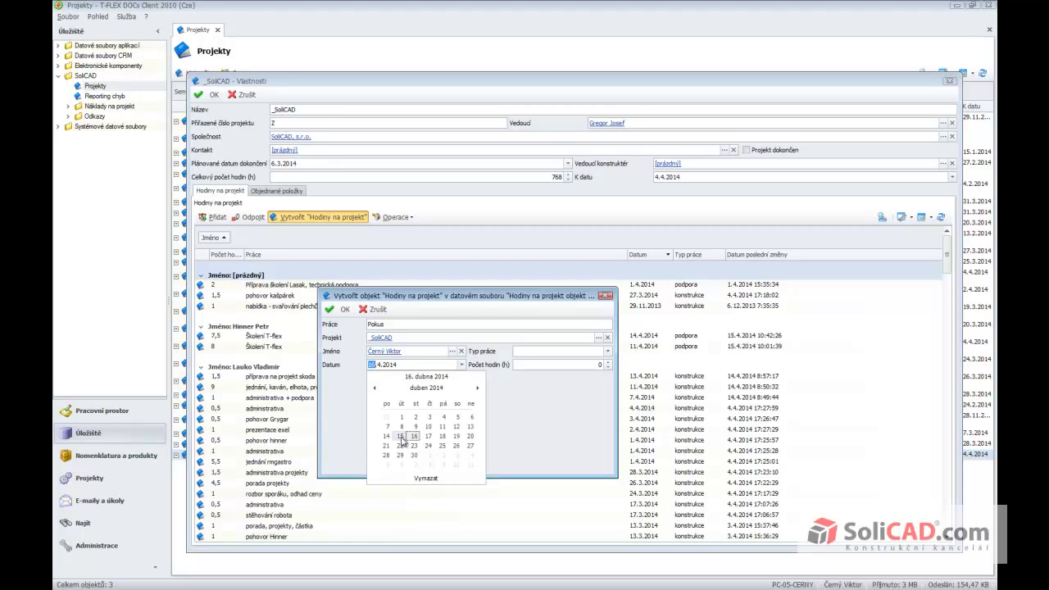
left_click(401, 437)
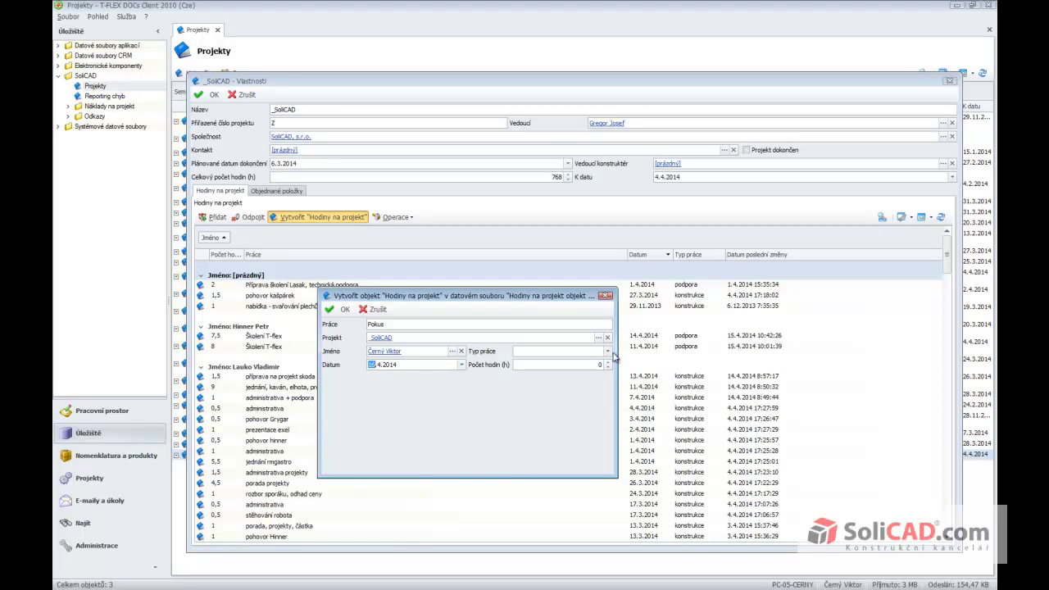
left_click(608, 352)
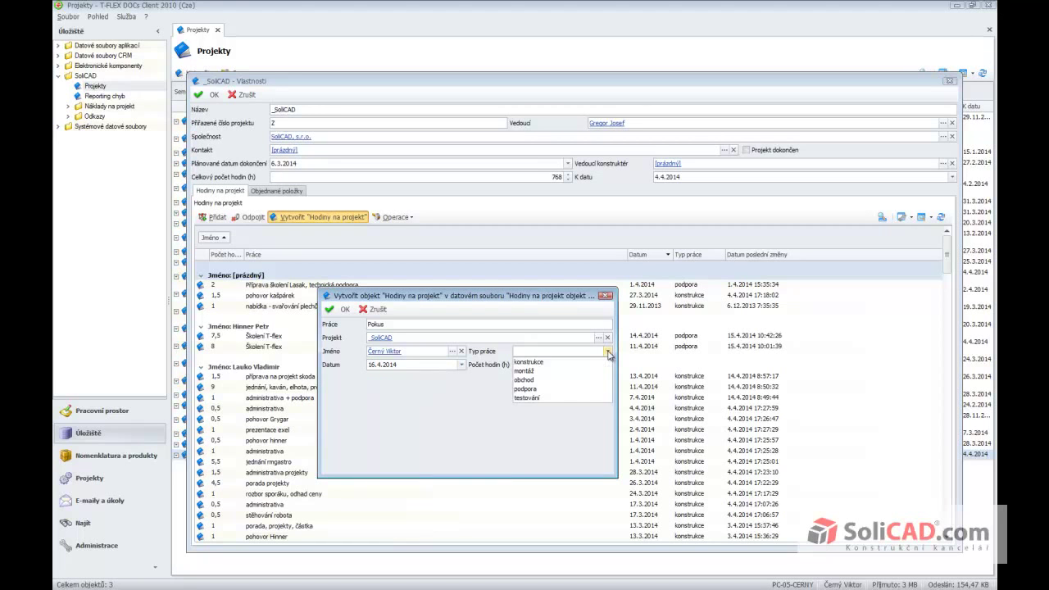
left_click(529, 389)
left_click(602, 365)
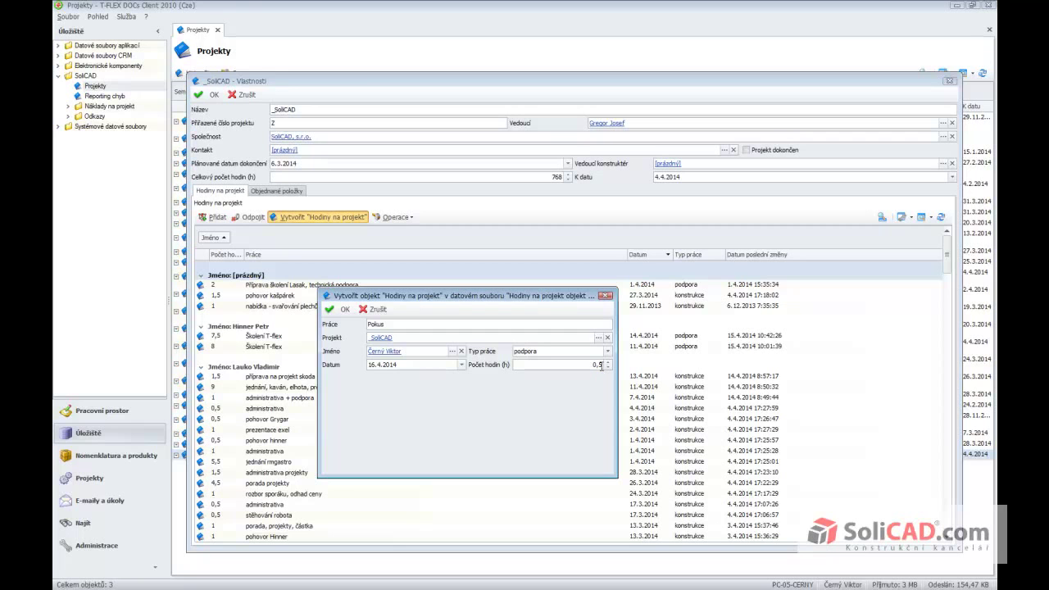
left_click(343, 311)
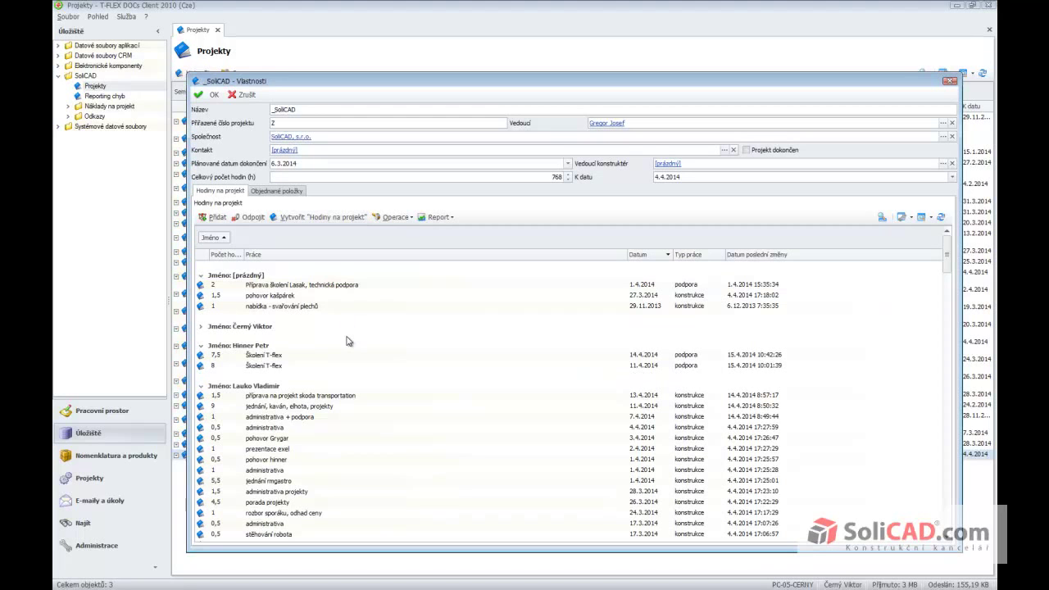
left_click(202, 328)
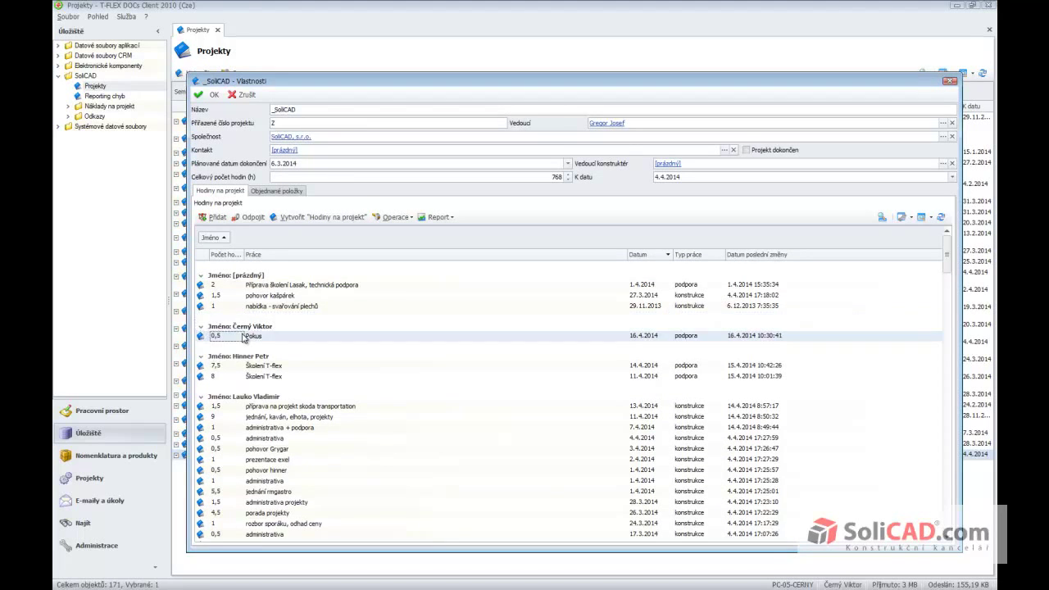
Remove the grouping by Jméno from the project hours list.
right_click(382, 257)
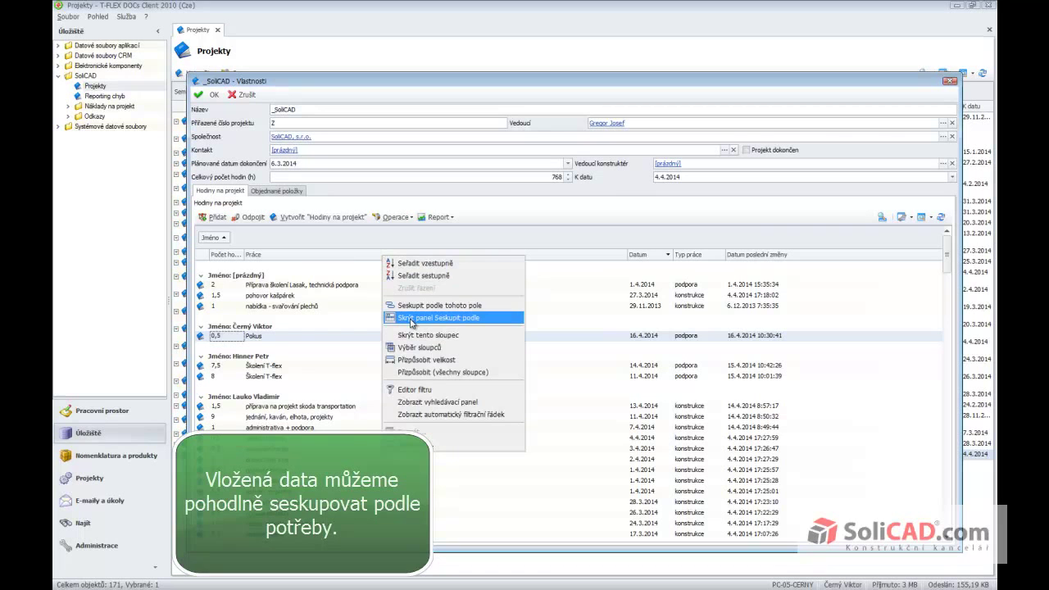
left_click(327, 249)
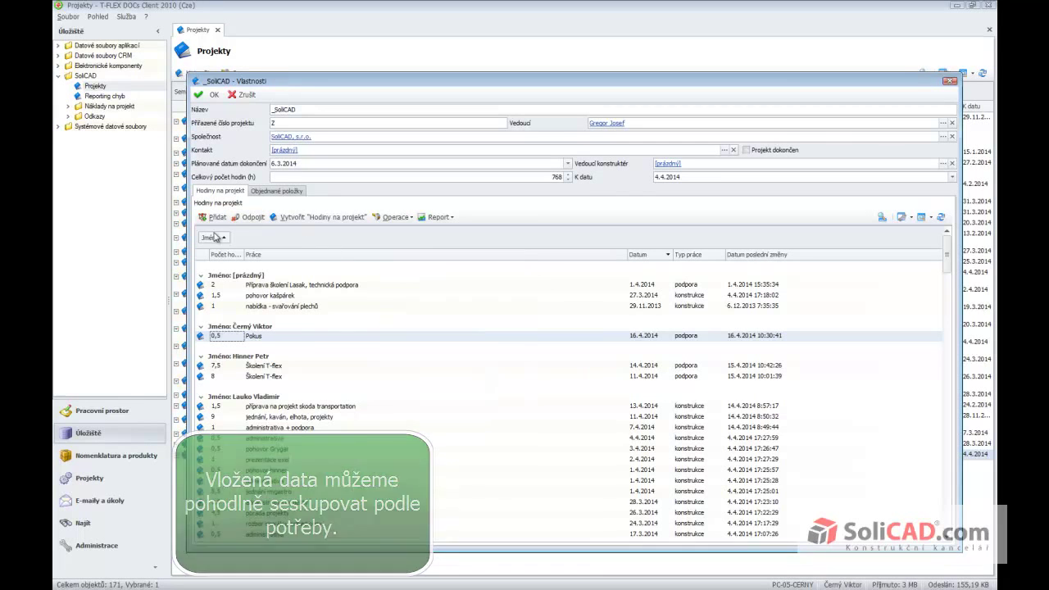
right_click(250, 240)
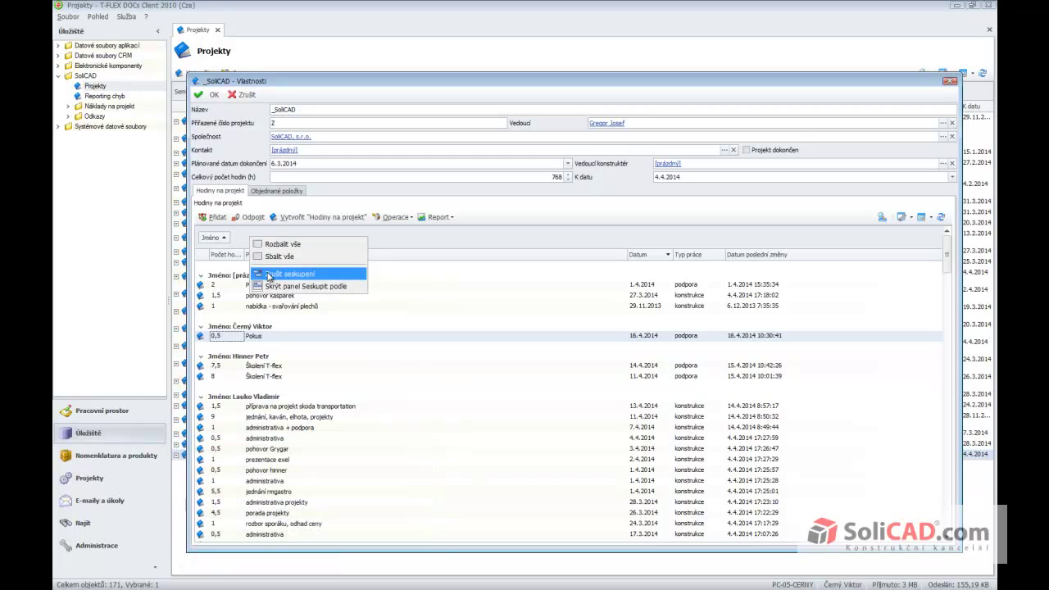
left_click(269, 274)
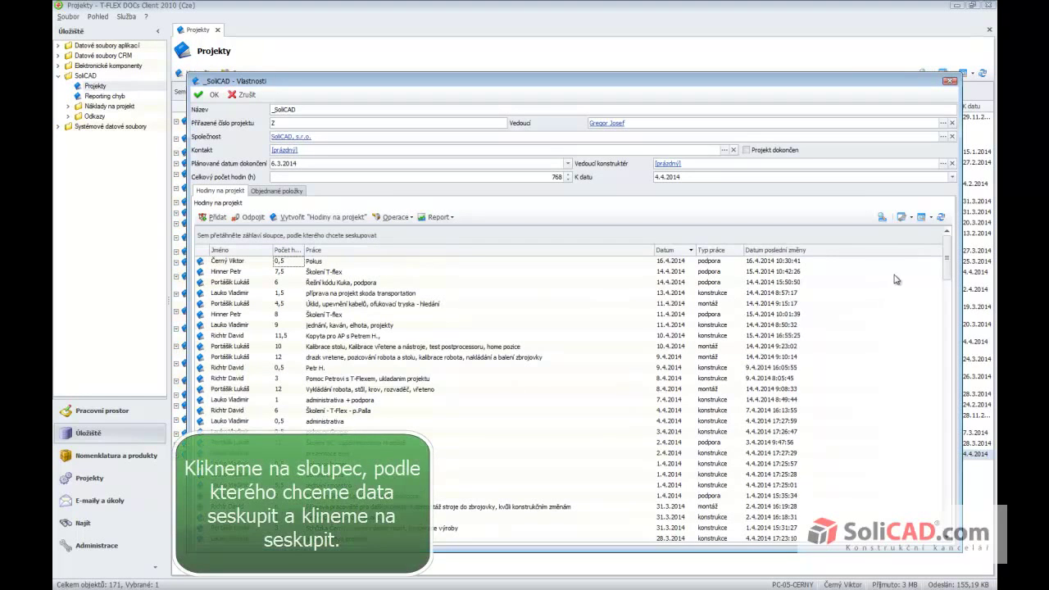
Group the project hours list by the Jméno column.
right_click(505, 256)
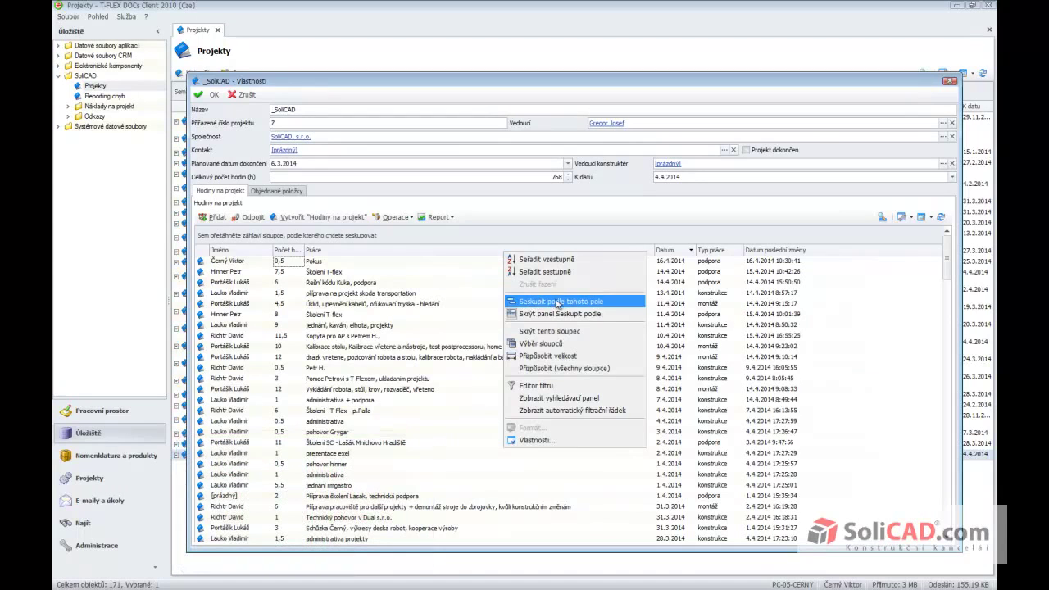
left_click(644, 245)
right_click(236, 256)
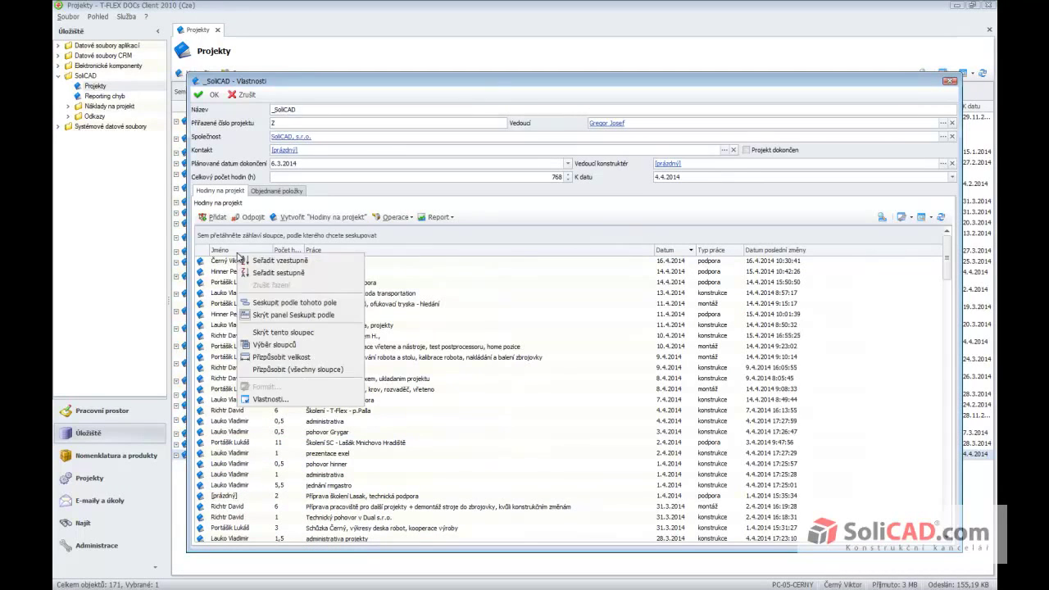
left_click(261, 303)
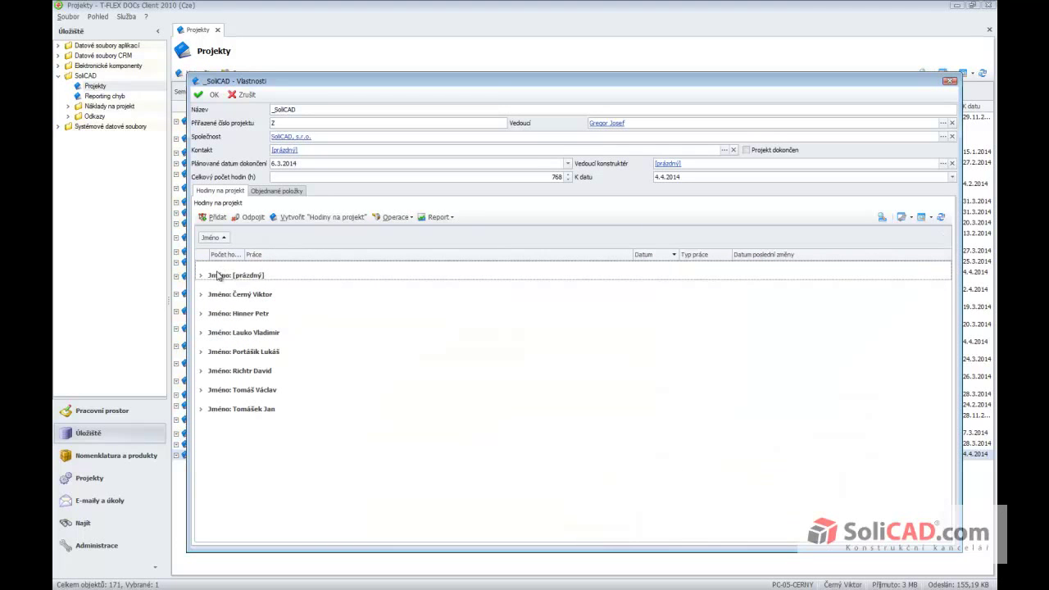
Expand and collapse the second and third employee groups to view their hour records.
left_click(201, 295)
left_click(200, 296)
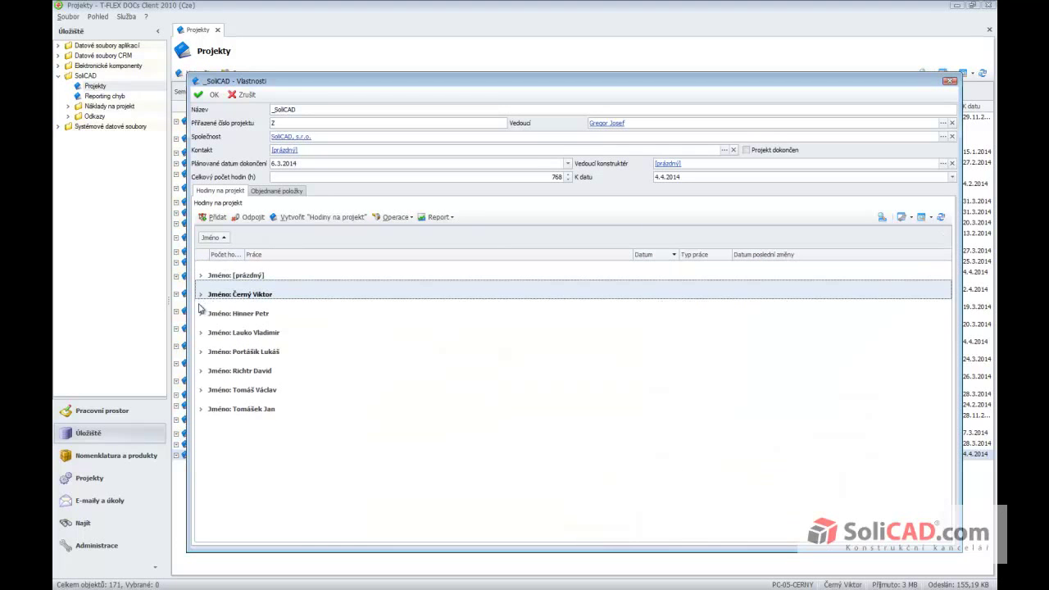
left_click(200, 313)
left_click(201, 314)
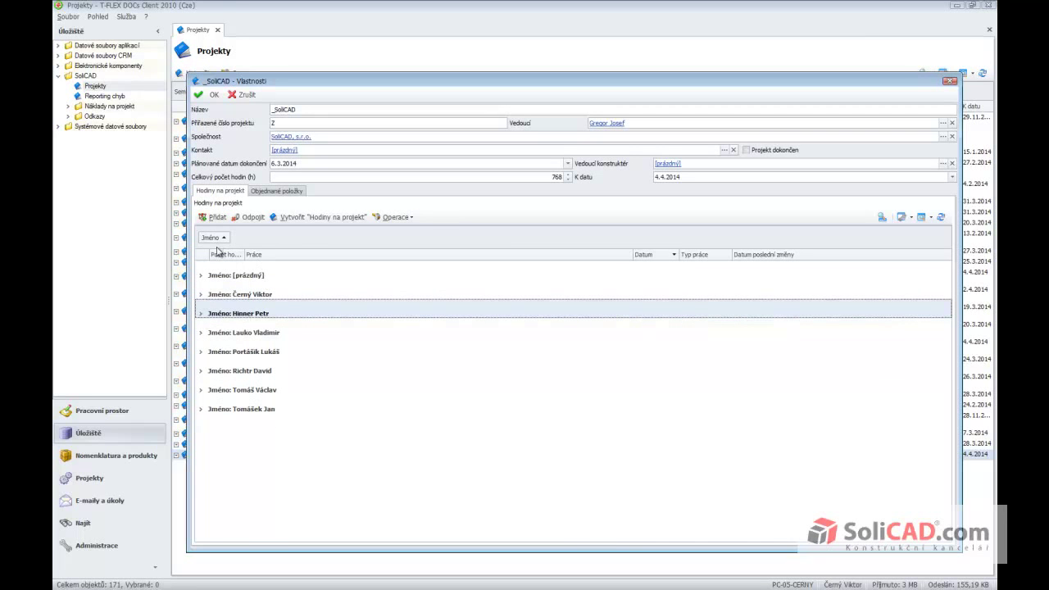
Expand the fifth employee group and select all of its hour records, from the first to the last.
left_click(202, 352)
scroll(390, 370, "down", 1)
scroll(390, 370, "down", 10)
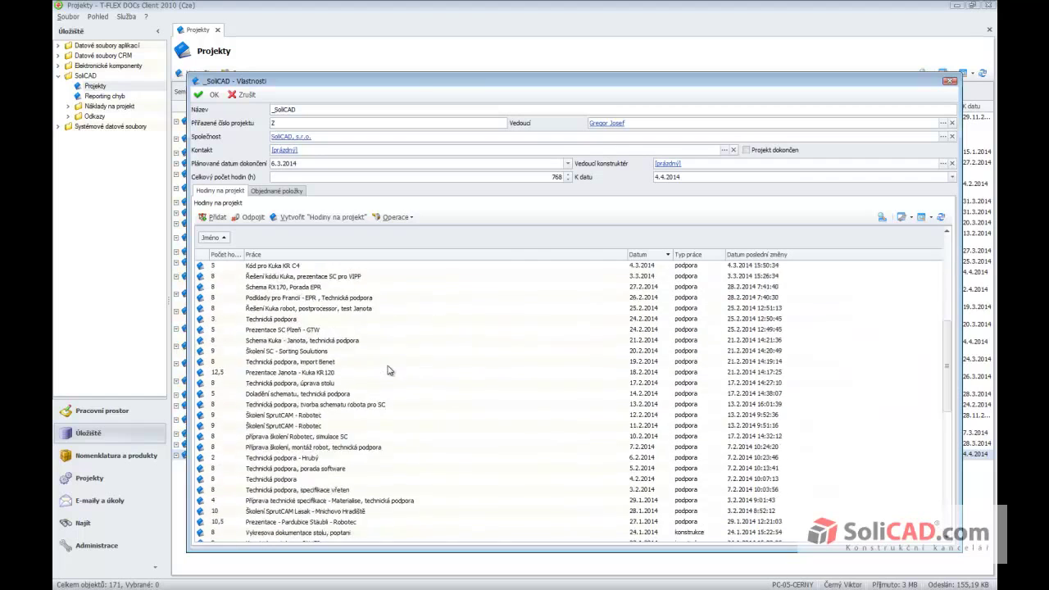
scroll(390, 370, "up", 10)
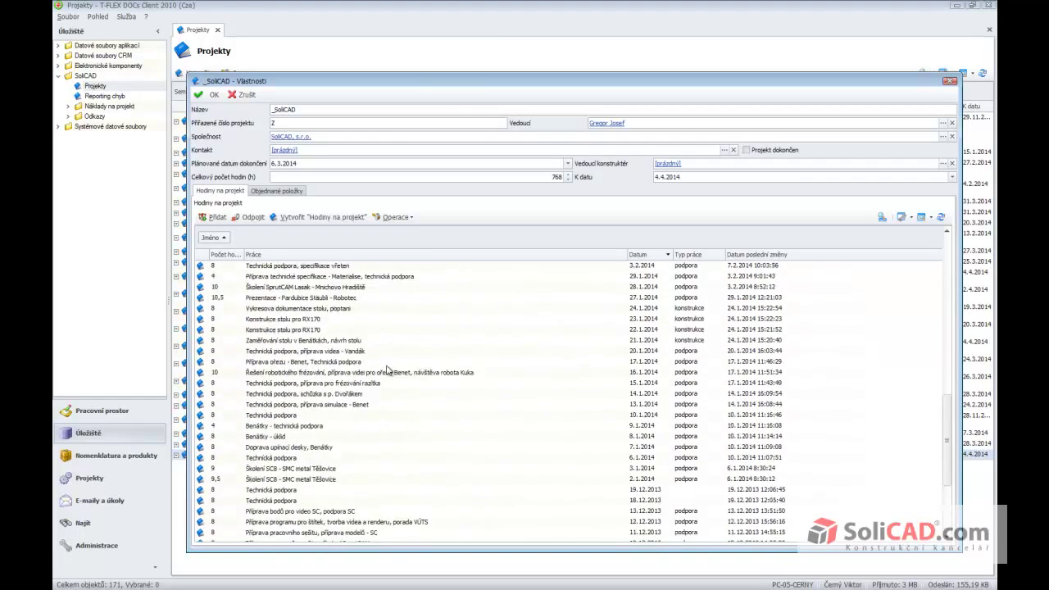
scroll(389, 370, "up", 3)
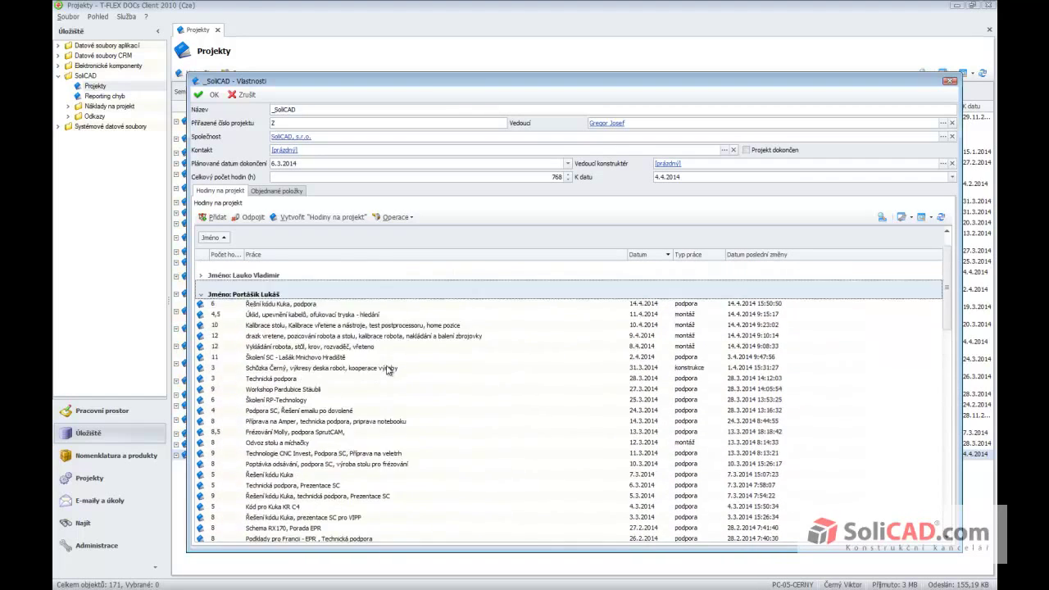
left_click(314, 362)
scroll(419, 378, "down", 8)
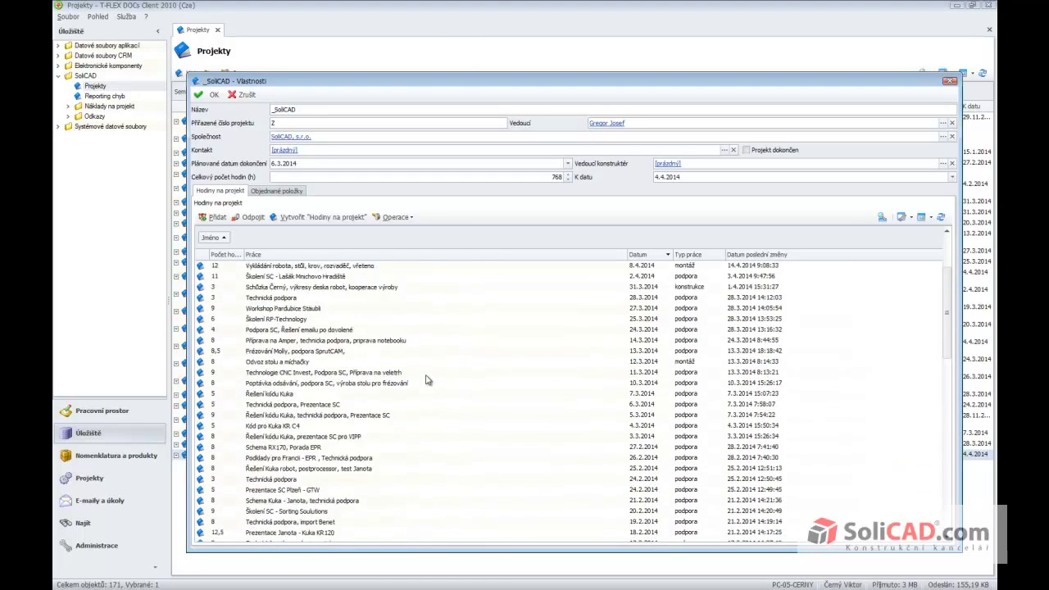
scroll(426, 378, "down", 4)
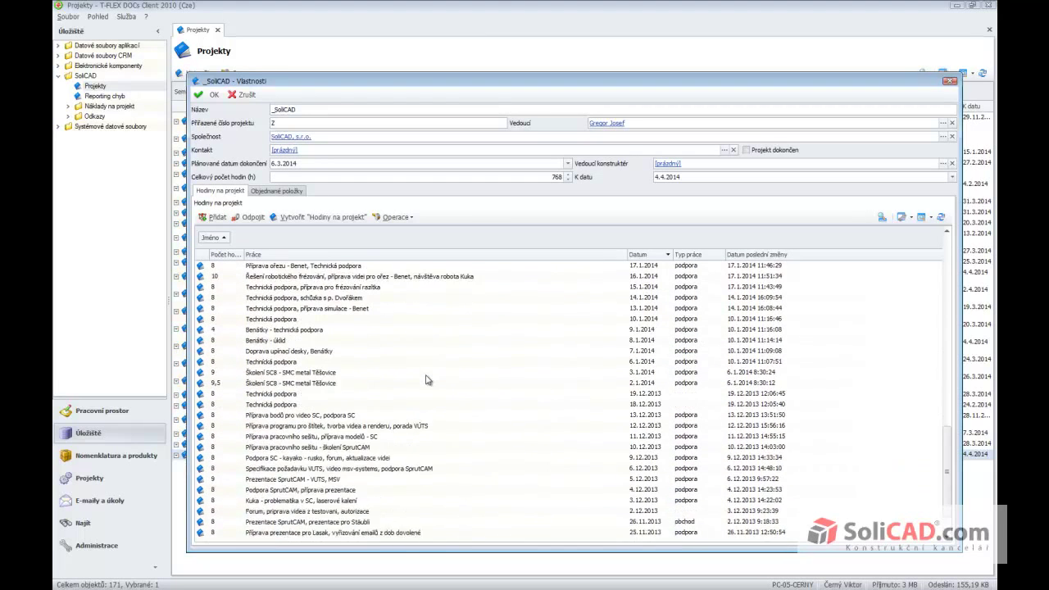
left_click(525, 500, "shift")
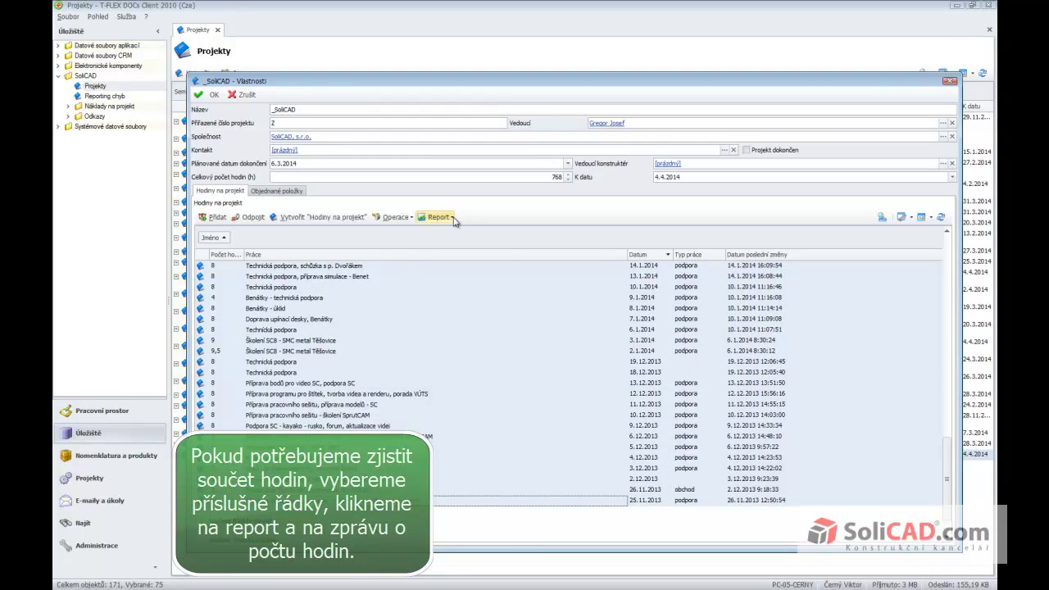
Generate the "Zpráva o počtu hodin" report for the selected records and view the total hours at its end.
left_click(454, 218)
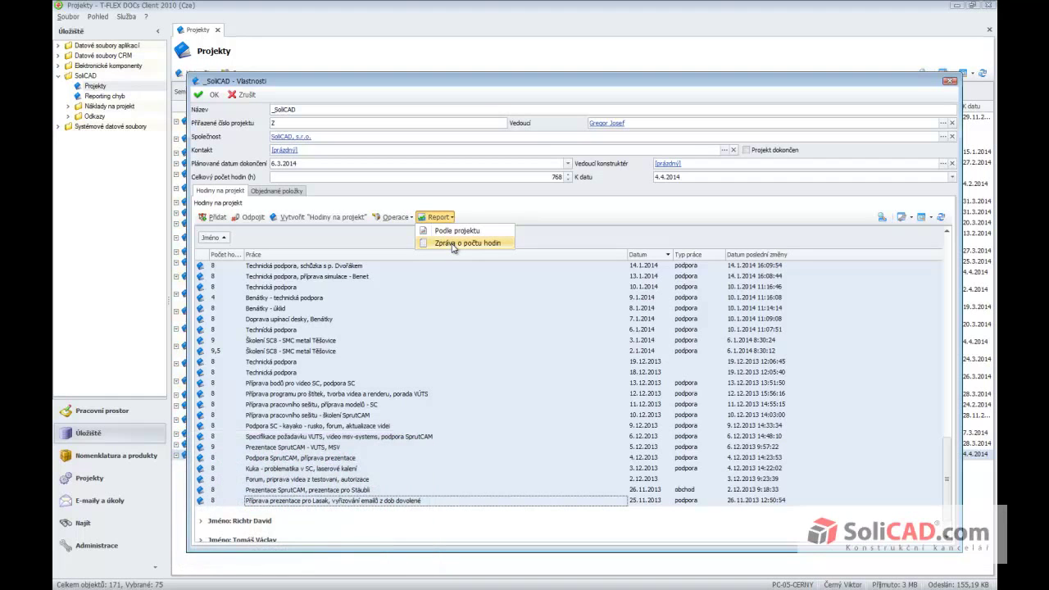
left_click(453, 244)
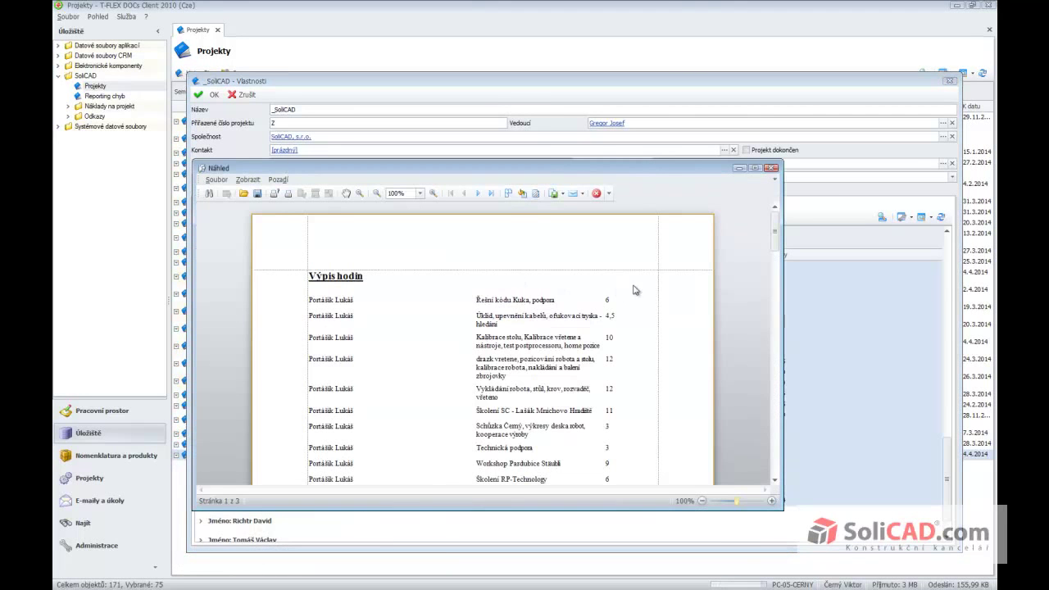
scroll(602, 302, "down", 10)
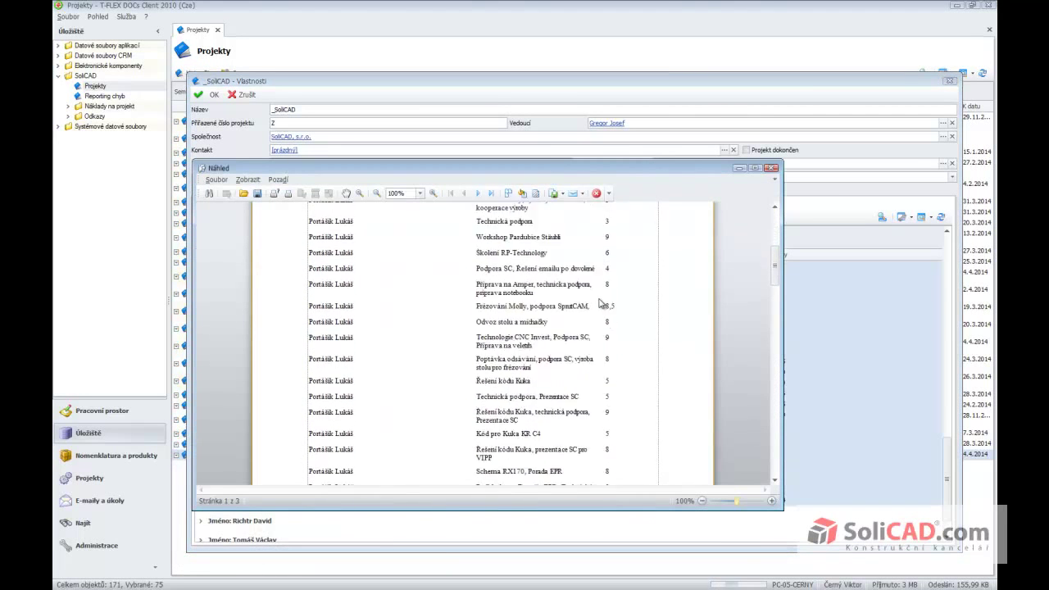
scroll(602, 303, "down", 3)
left_click_drag(773, 297, 773, 450)
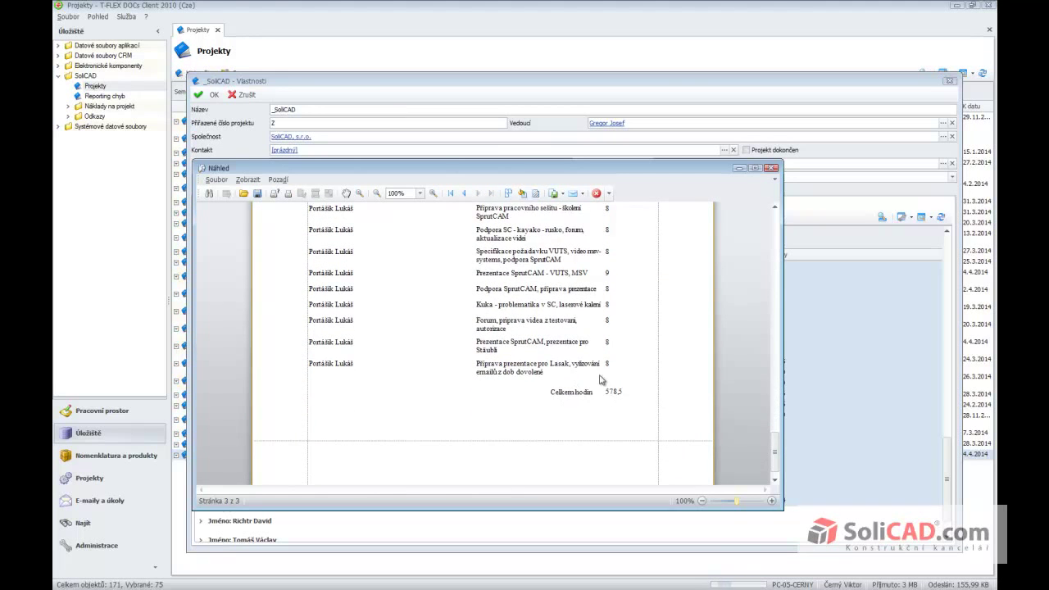
Collapse the fifth employee group after closing the hours report preview, and close the _SoliCAD project's properties.
left_click(771, 168)
scroll(611, 336, "down", 5)
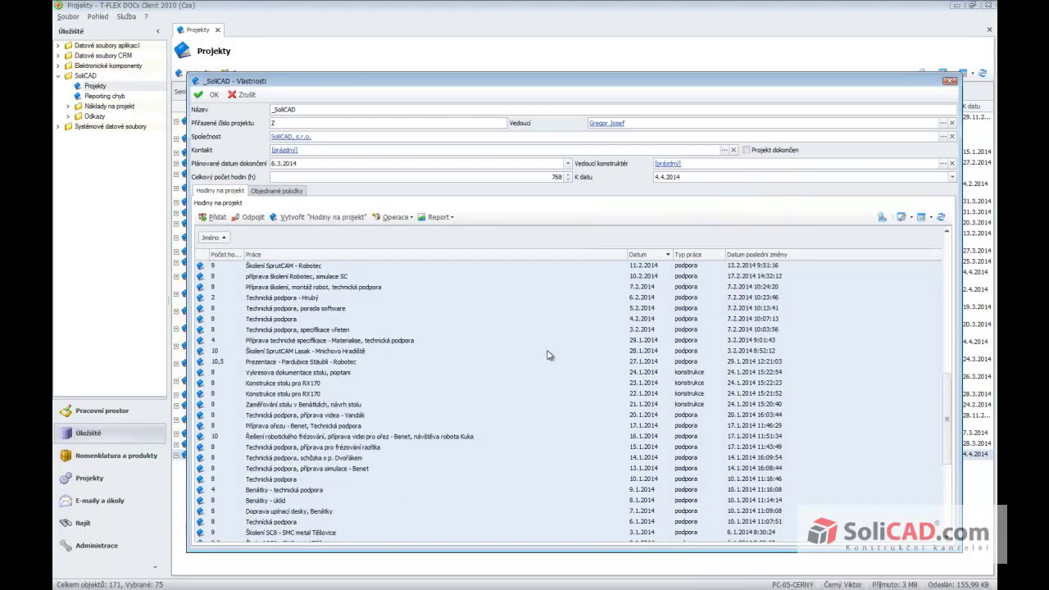
scroll(549, 355, "up", 5)
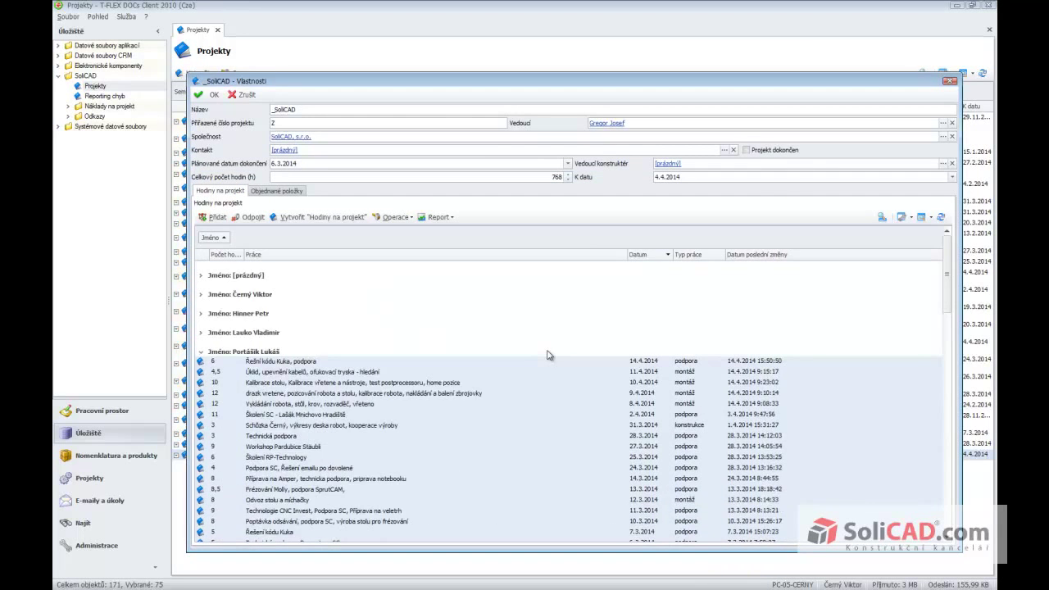
left_click(201, 352)
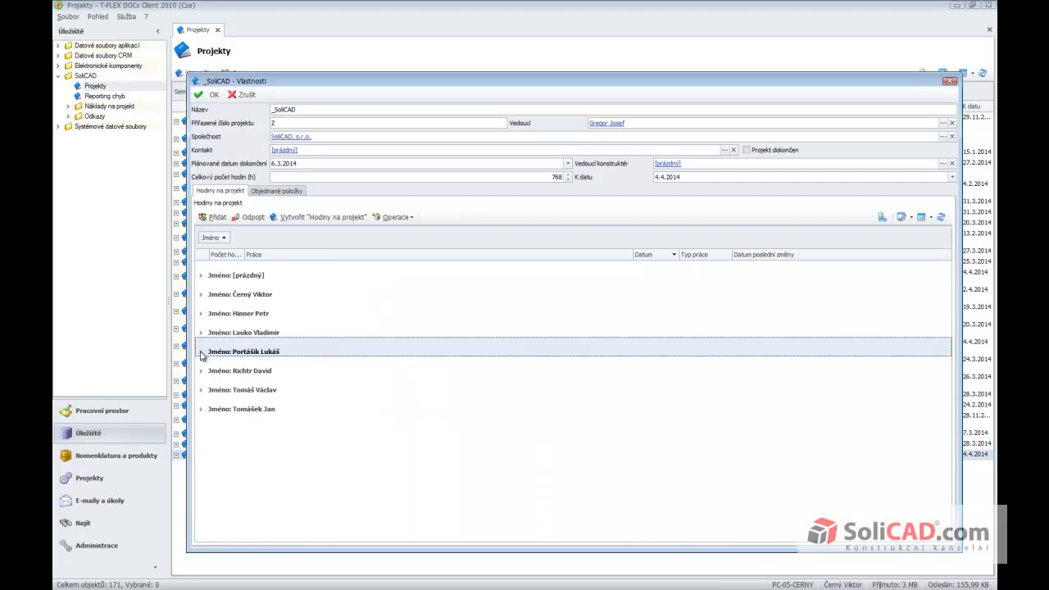
left_click(949, 83)
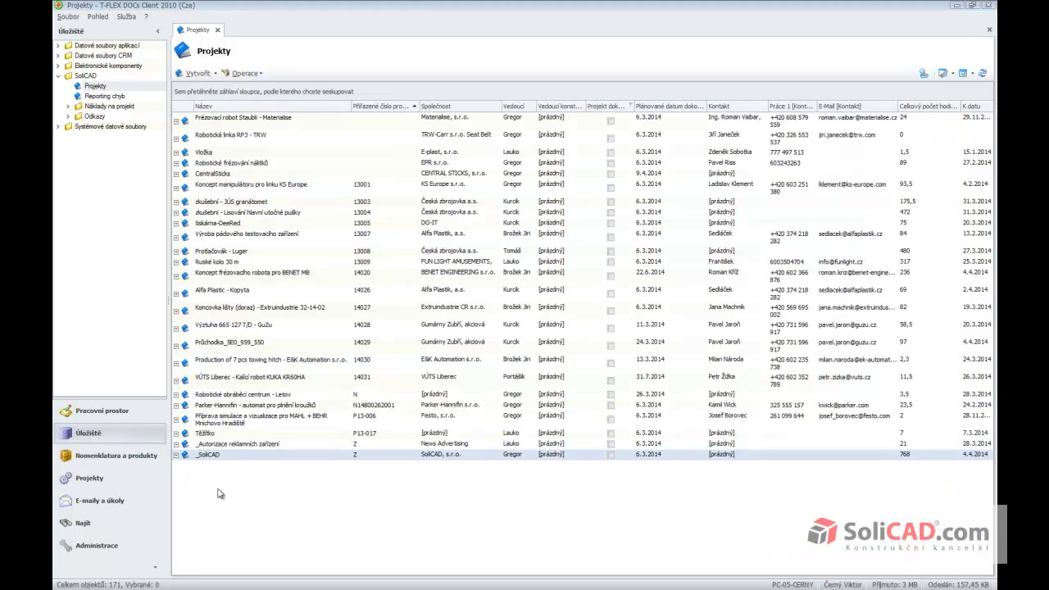
Reopen the _SoliCAD project and remove the "Datum poslední změny" column from its hours list.
left_click(228, 456)
double_click(227, 456)
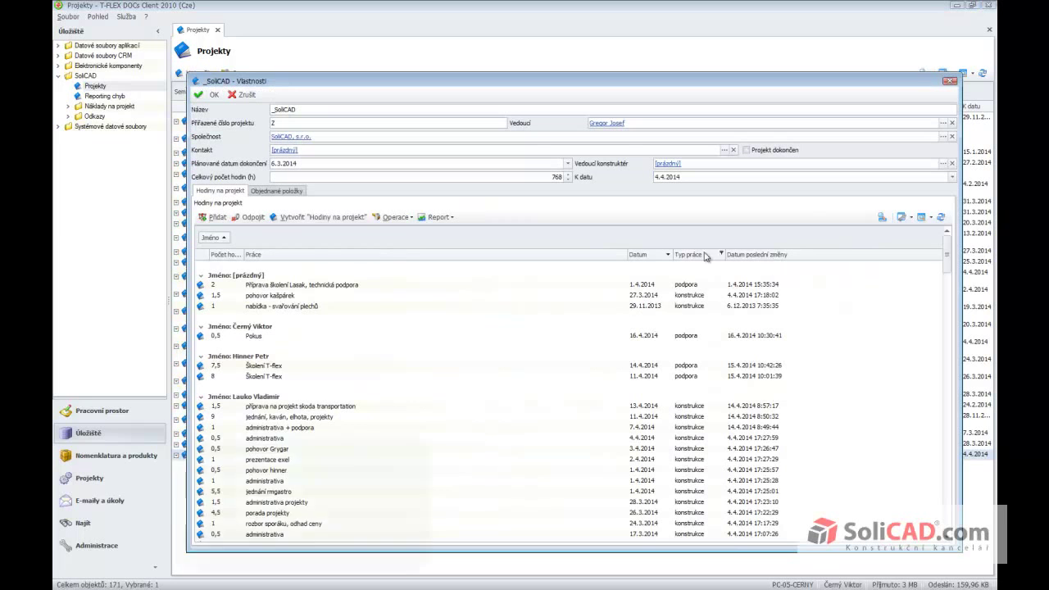
right_click(591, 254)
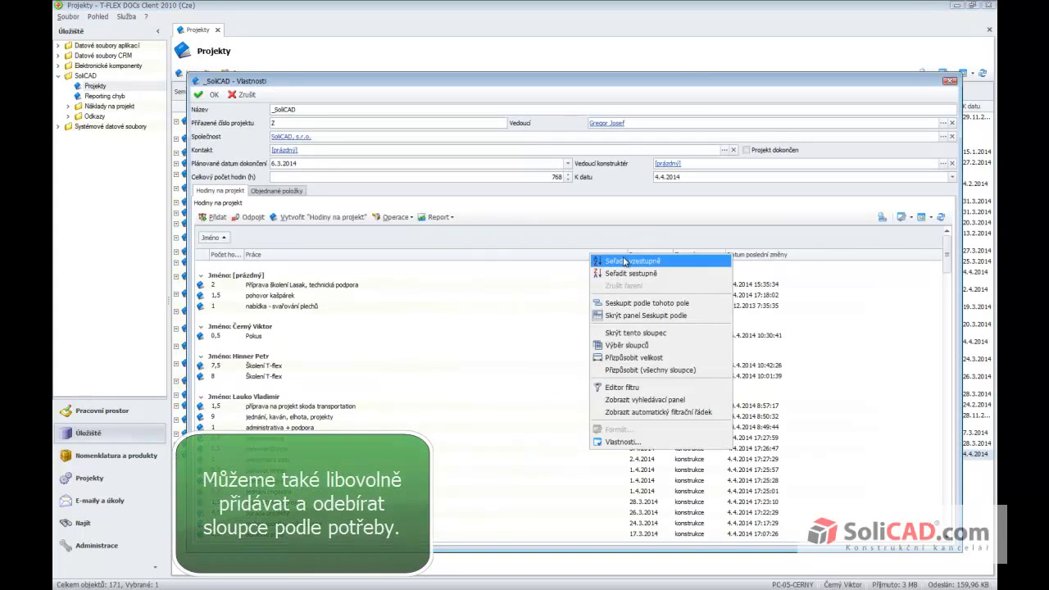
left_click(627, 345)
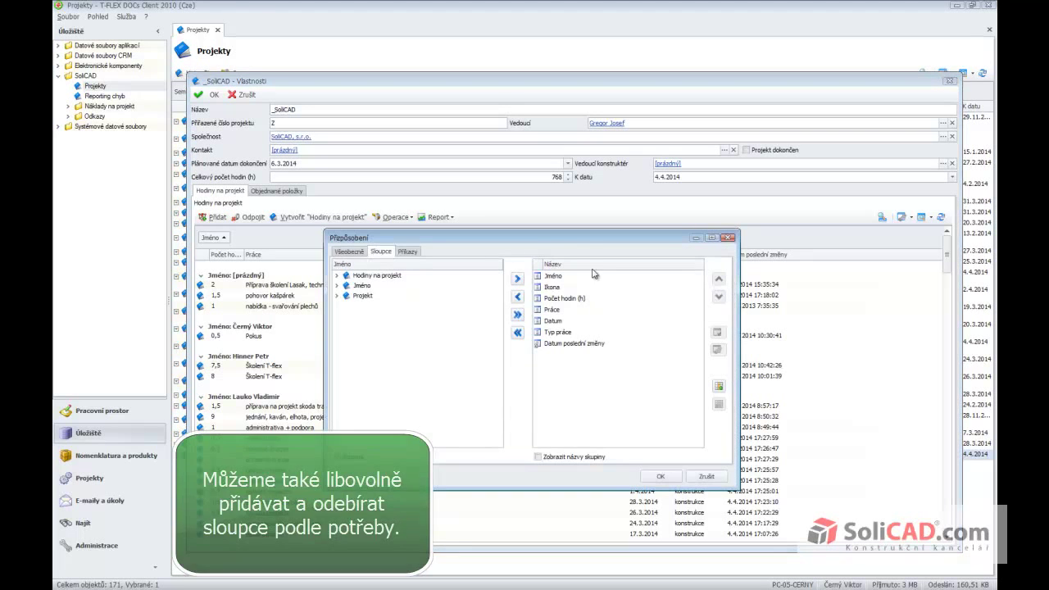
left_click_drag(587, 245, 500, 274)
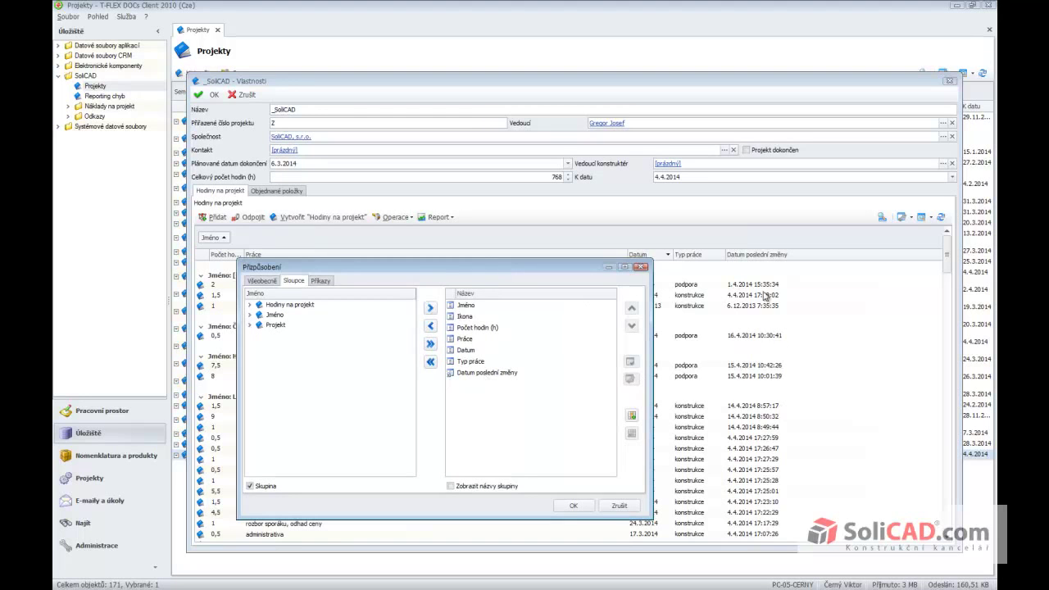
left_click(475, 375)
left_click(430, 325)
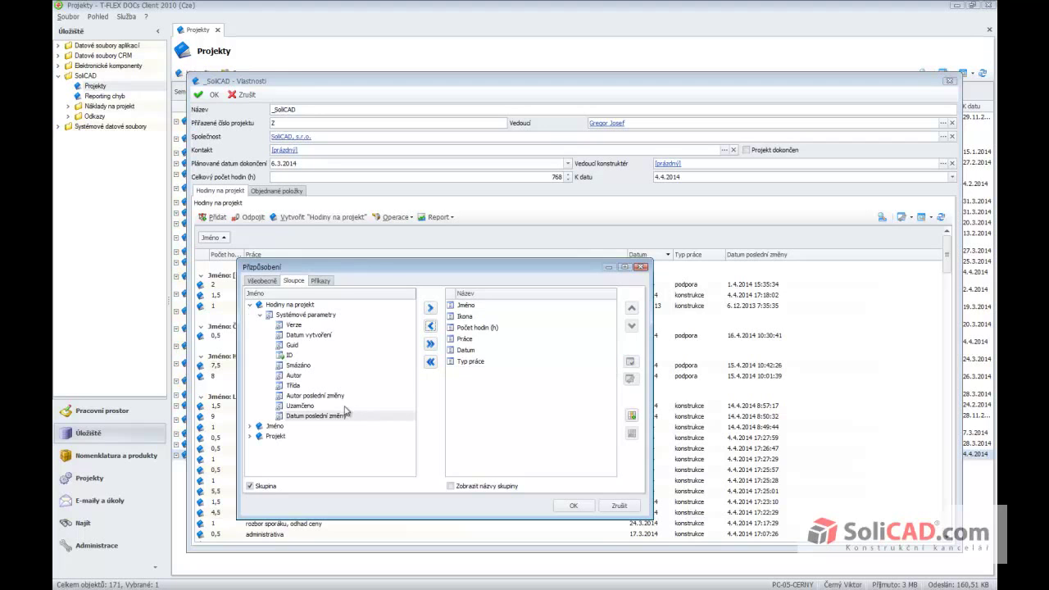
left_click(574, 506)
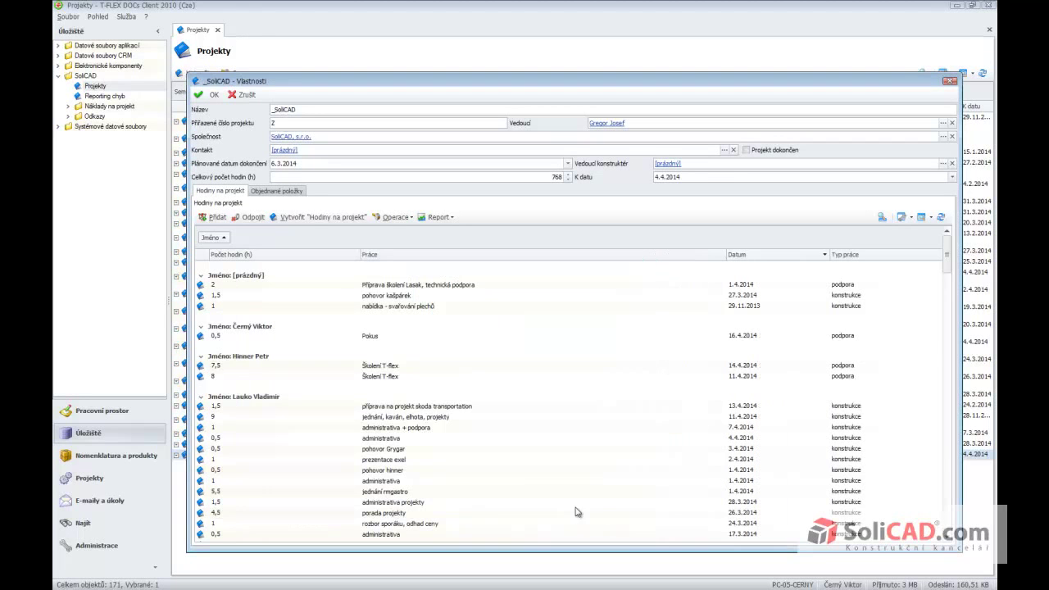
Examine the columns available for the hours list under Hodiny na projekt, Jméno and Projekt, including the system parameters of the project.
right_click(551, 257)
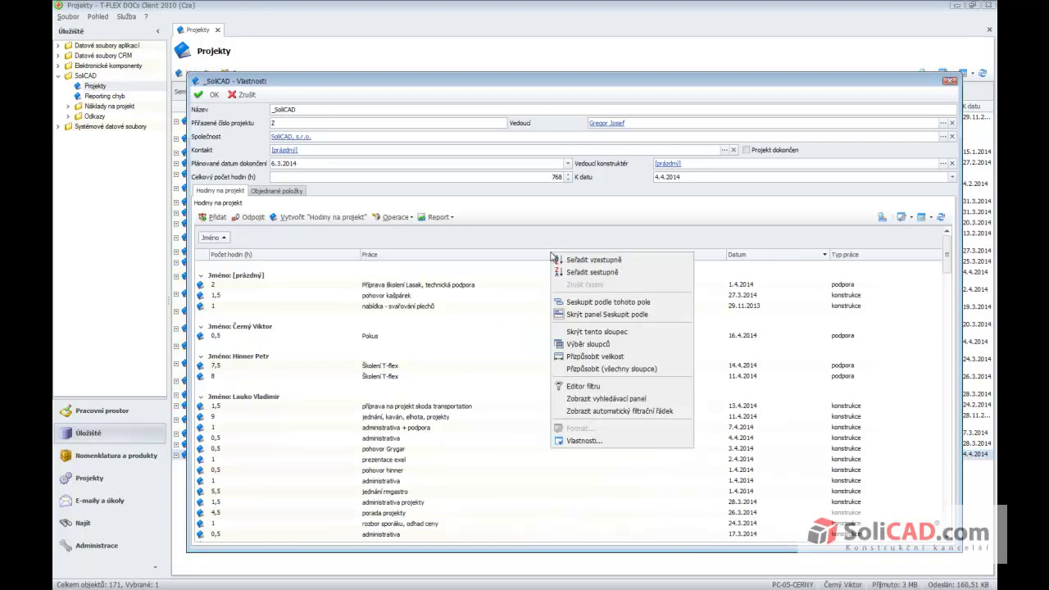
left_click(567, 345)
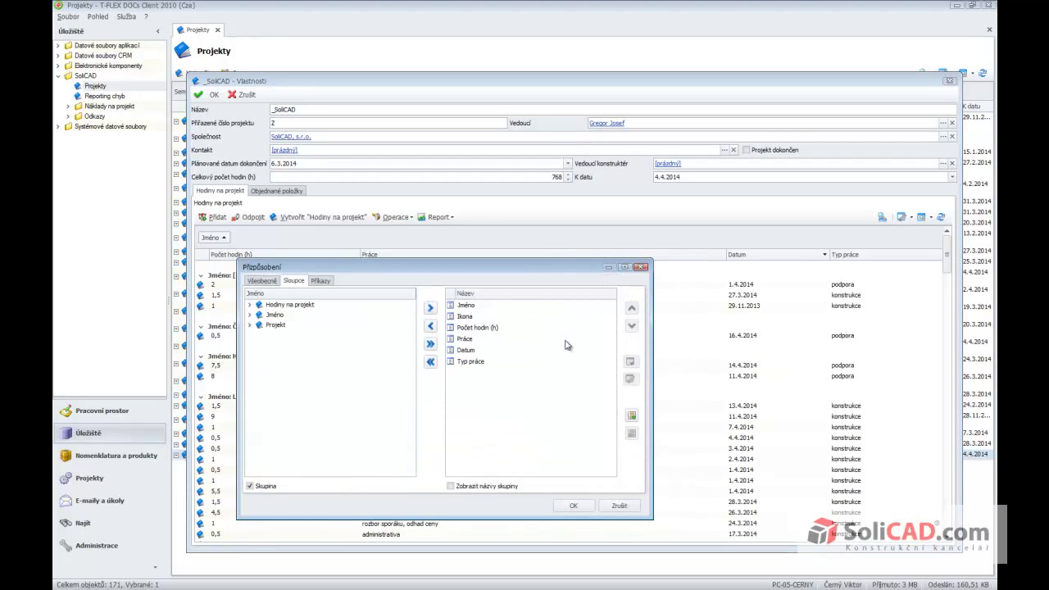
left_click(249, 305)
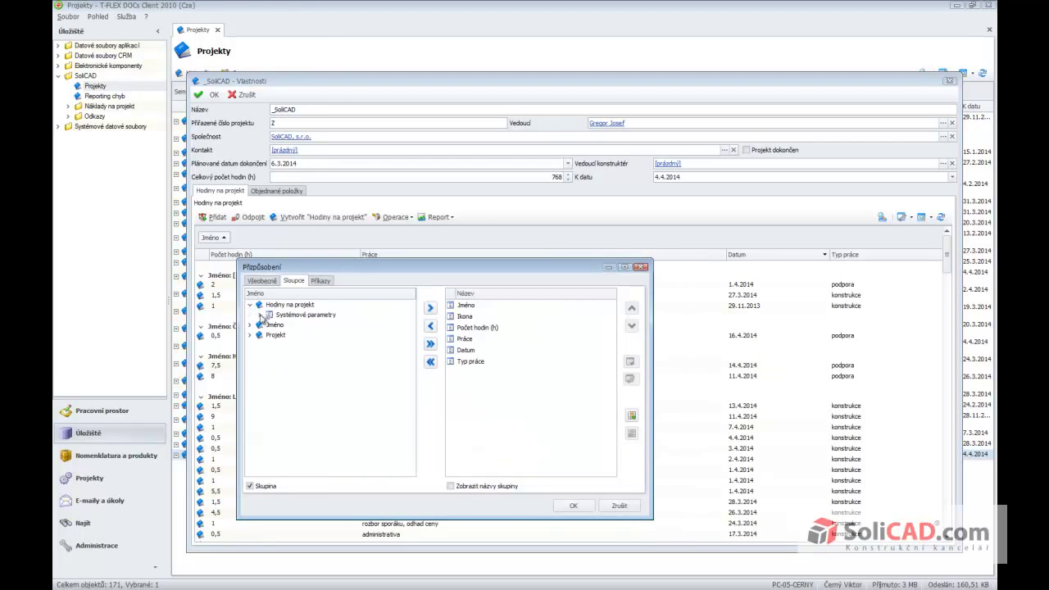
left_click(259, 315)
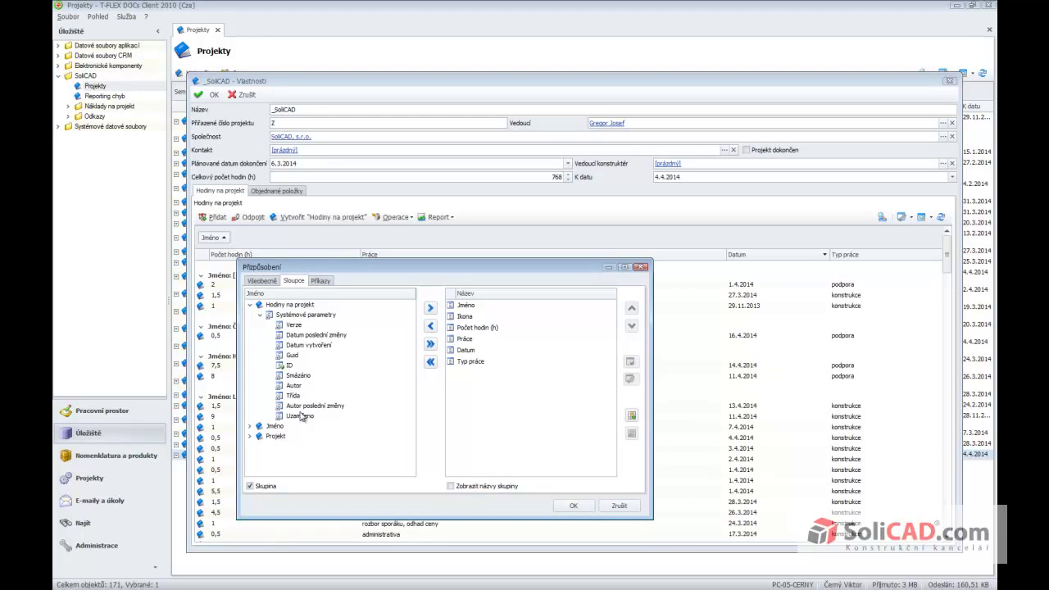
left_click(250, 426)
left_click_drag(413, 341, 410, 457)
left_click(252, 467)
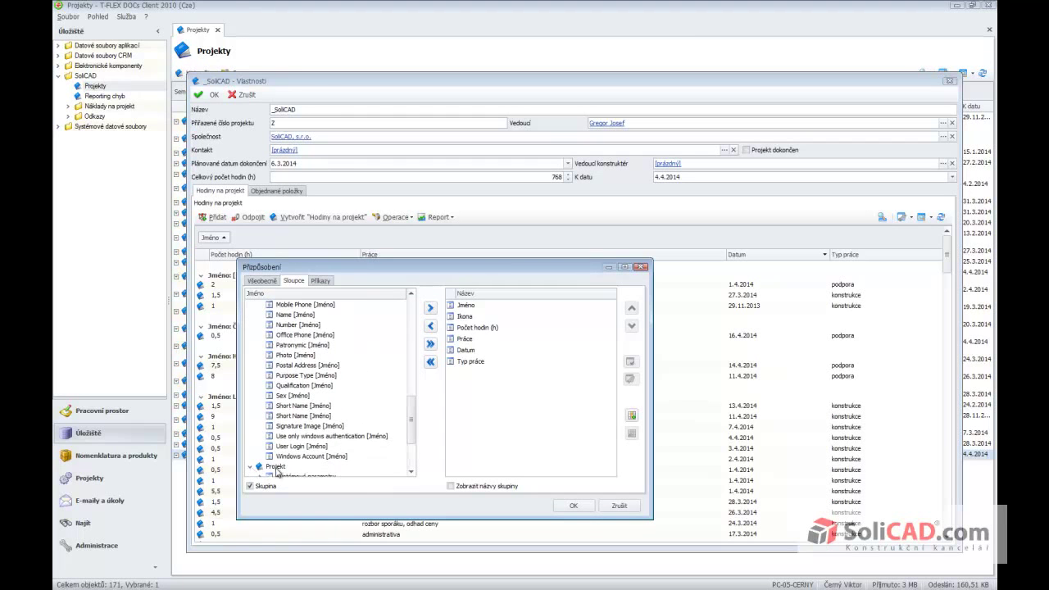
left_click_drag(412, 418, 411, 445)
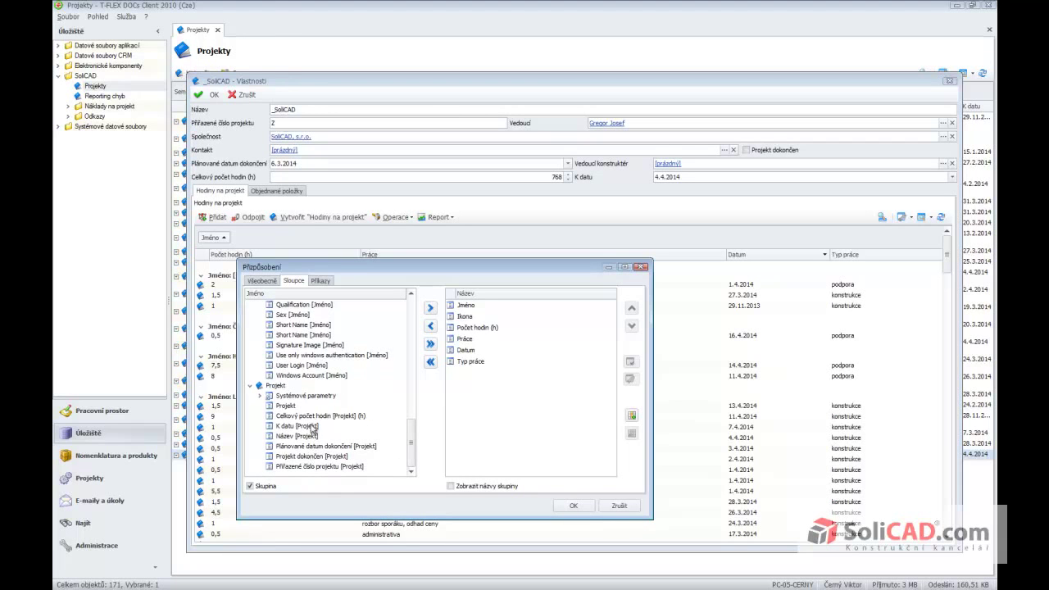
left_click(263, 397)
scroll(375, 439, "down", 3)
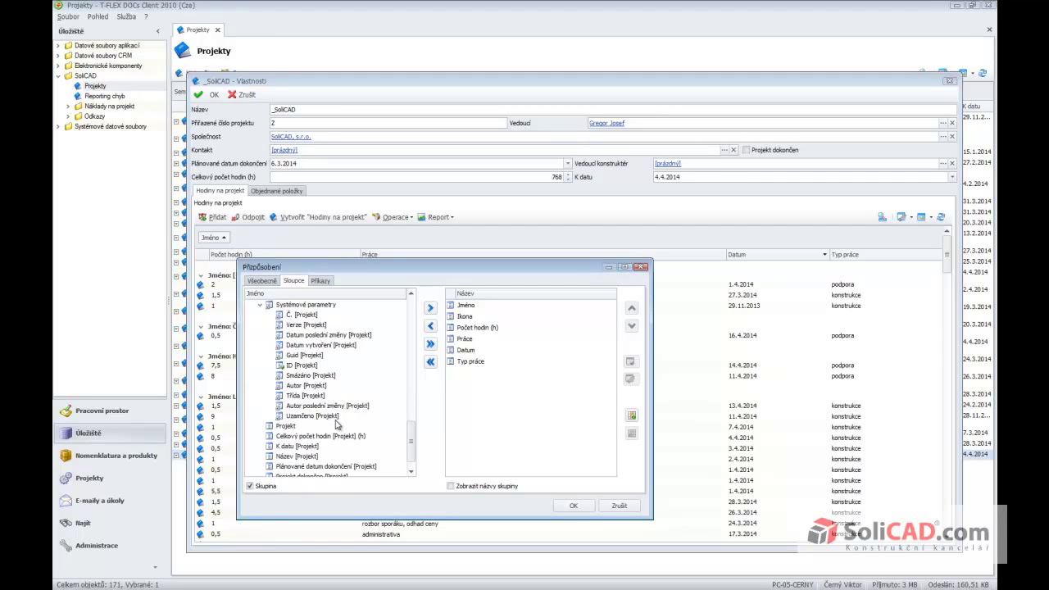
scroll(336, 420, "up", 1)
scroll(336, 418, "up", 10)
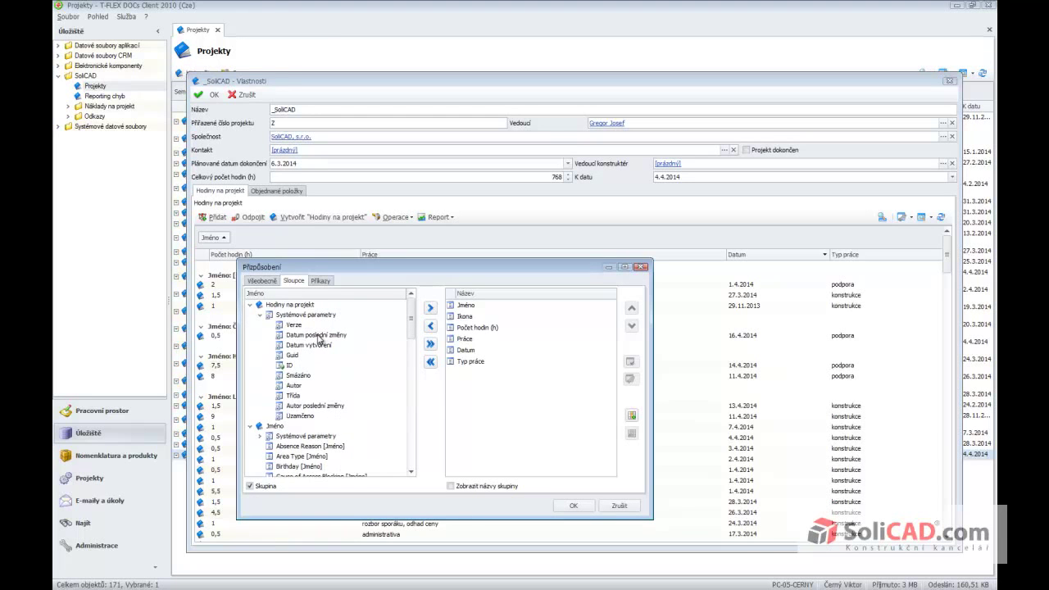
Add the "Datum poslední změny" system parameter back to the hours list as a column and close the project's properties.
left_click(320, 336)
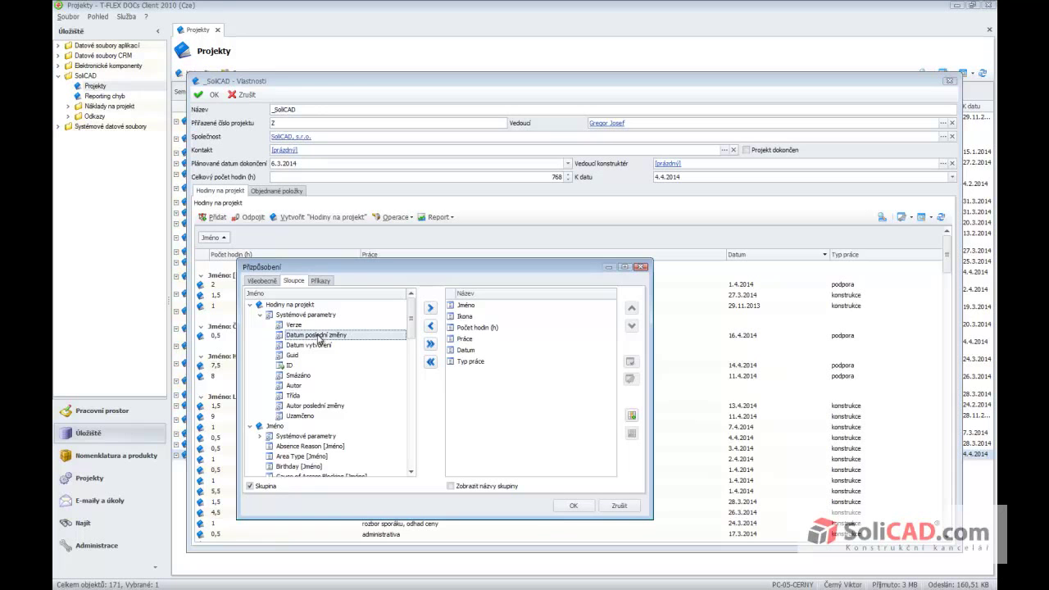
left_click(430, 308)
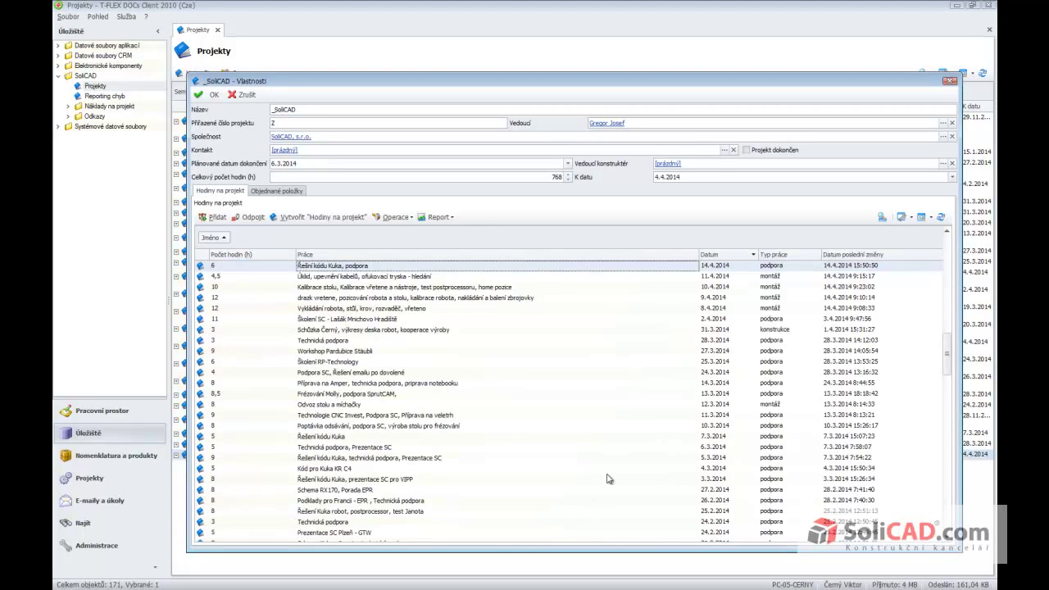
scroll(478, 355, "up", 6)
scroll(478, 355, "down", 6)
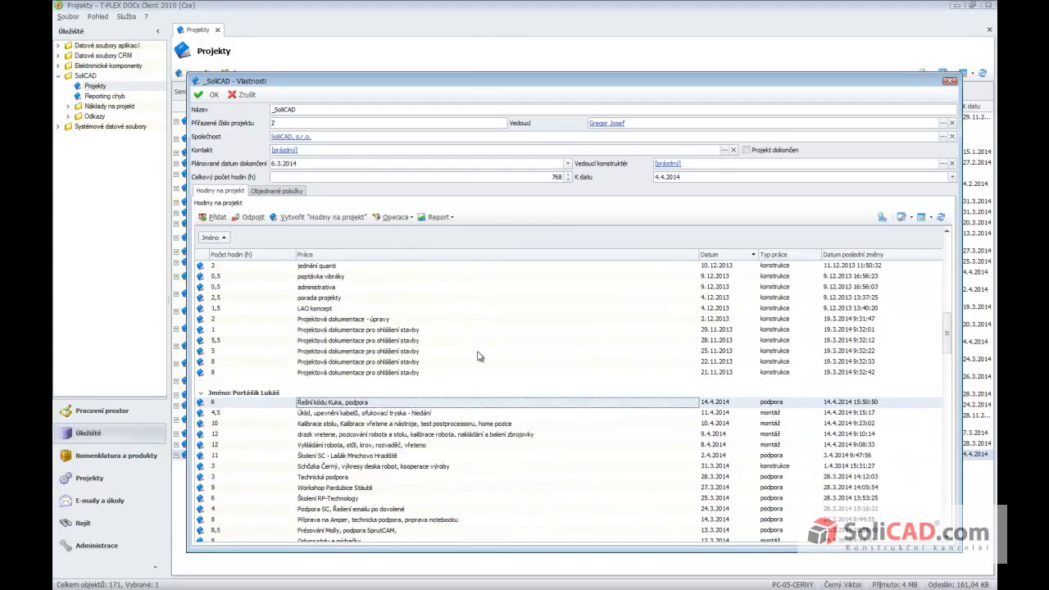
scroll(479, 355, "up", 7)
scroll(478, 356, "up", 4)
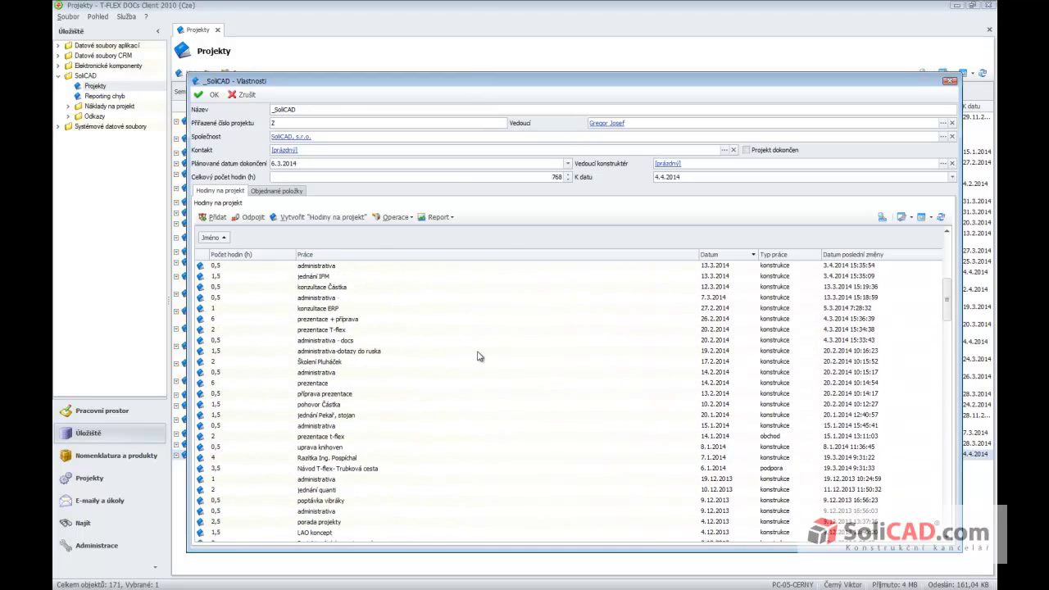
scroll(478, 355, "up", 6)
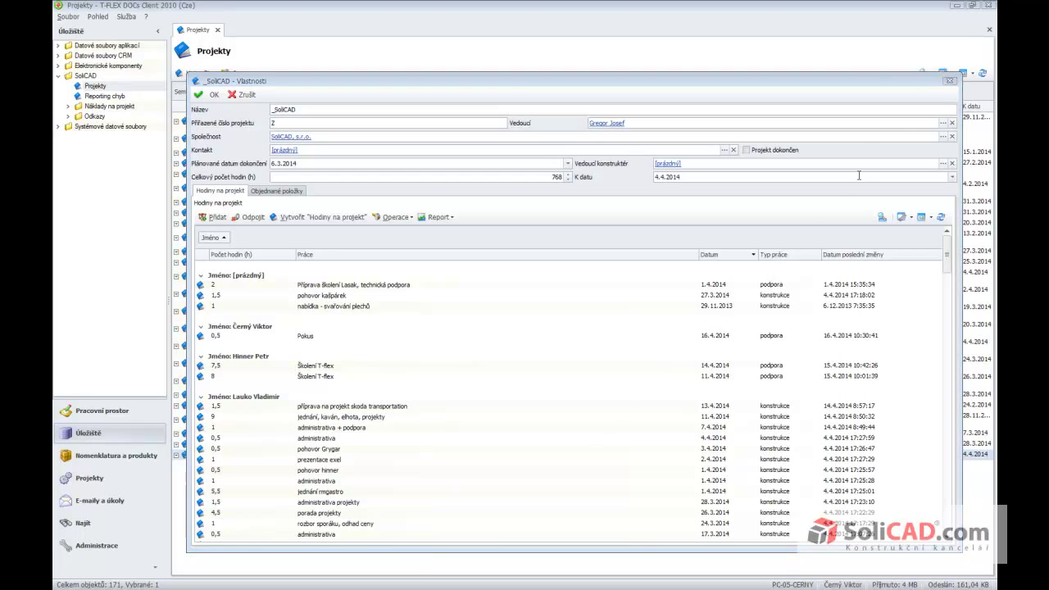
left_click(950, 81)
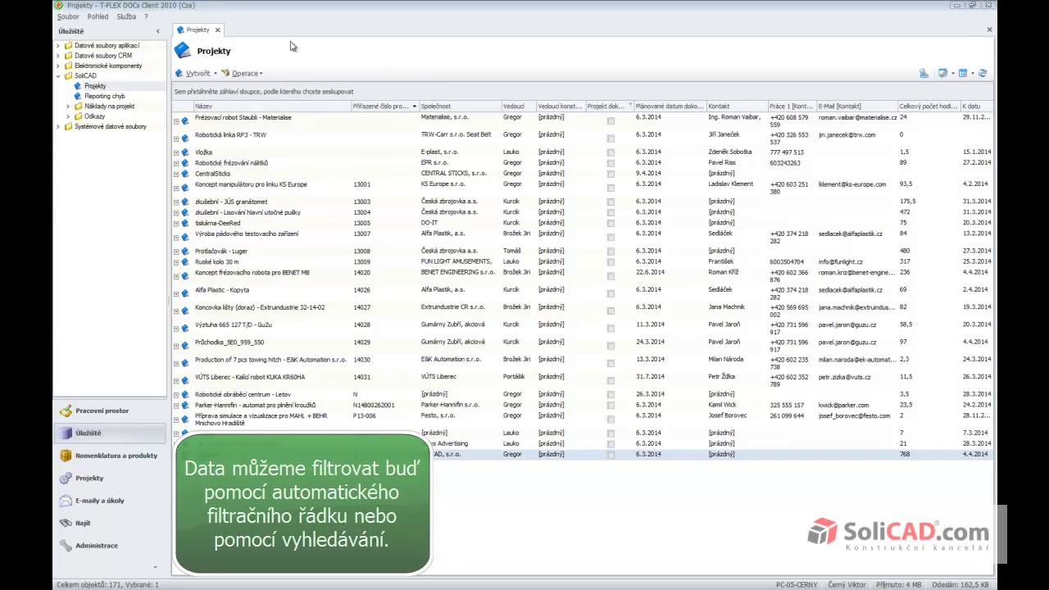
Show the automatic filter row in the projects list.
right_click(473, 107)
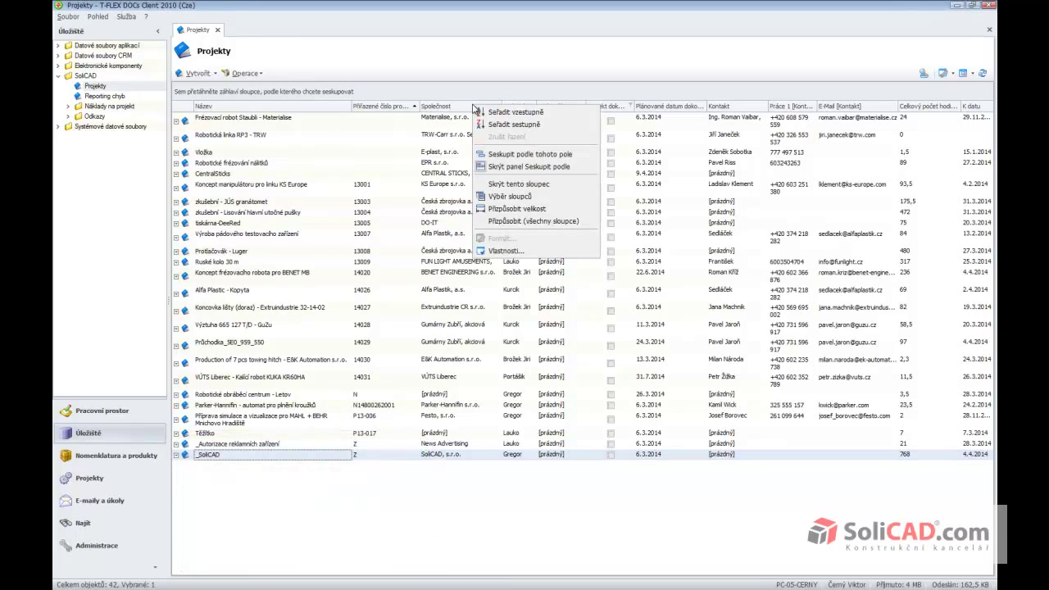
right_click(302, 110)
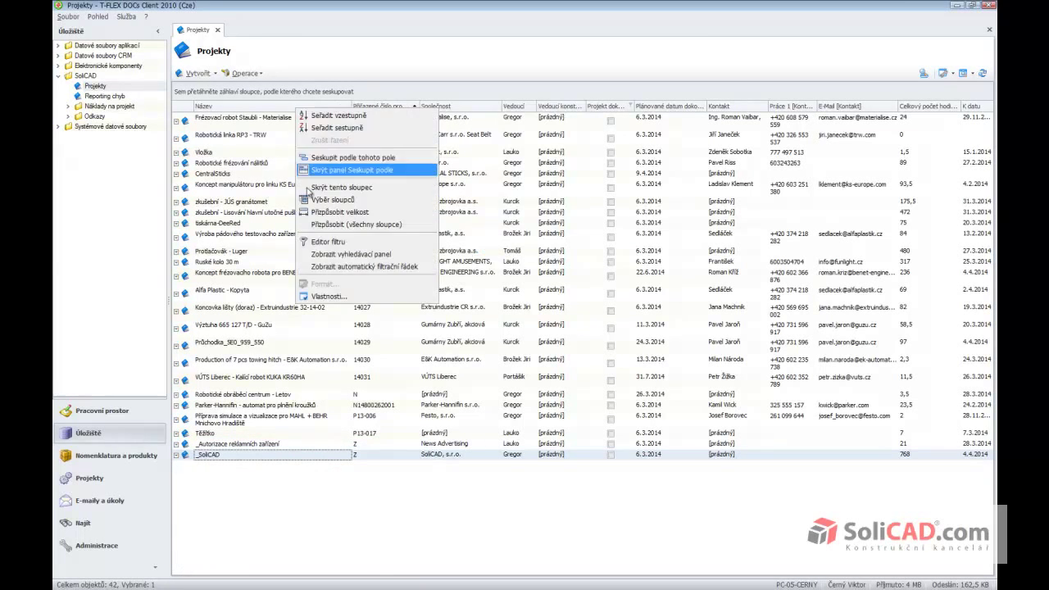
left_click(352, 267)
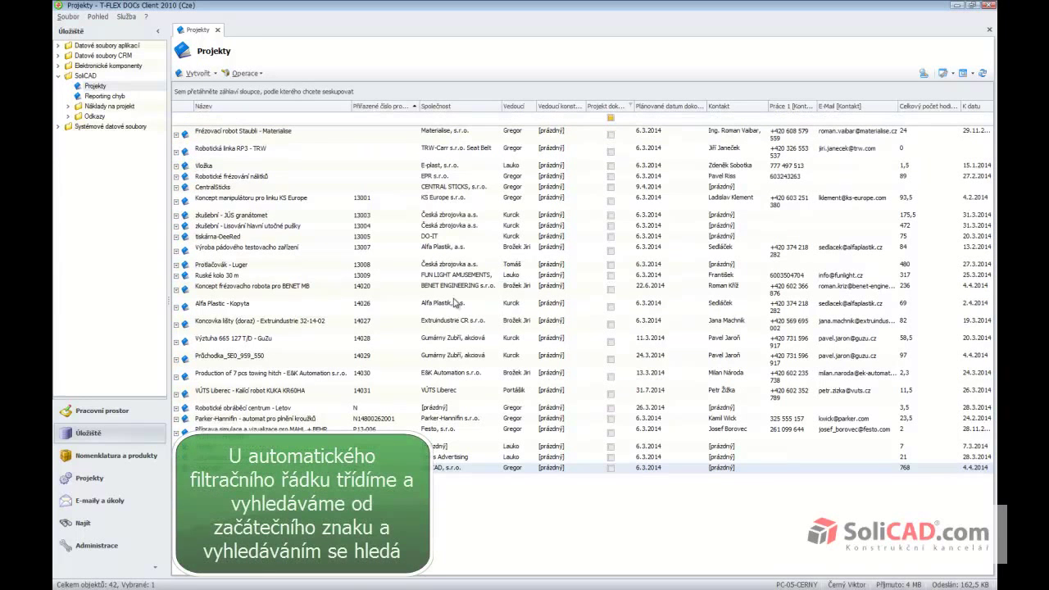
Filter the projects by a Název starting with "alf" and clear that filter again.
left_click(232, 119)
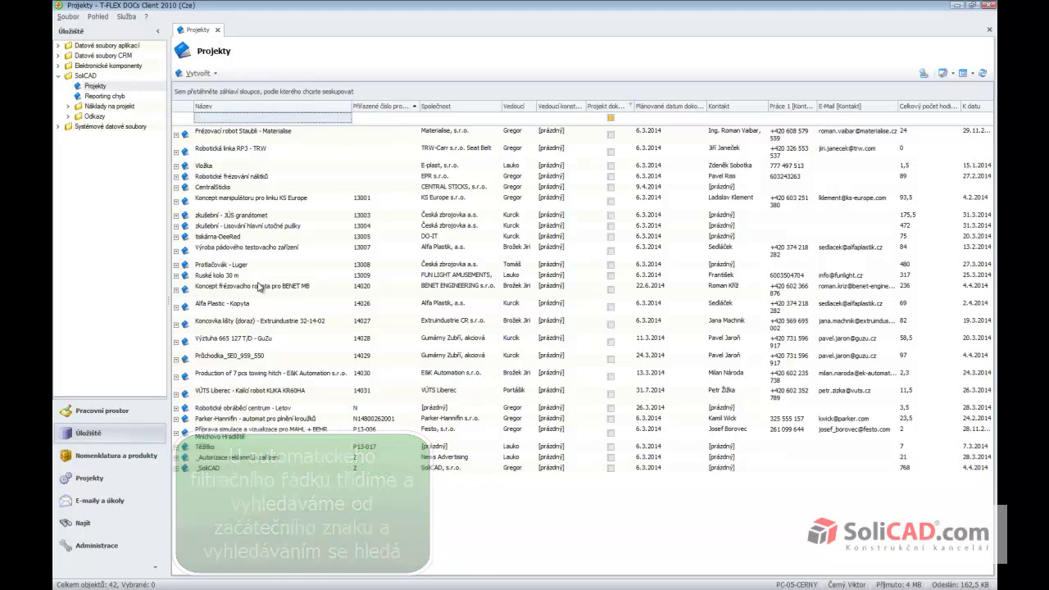
type("a")
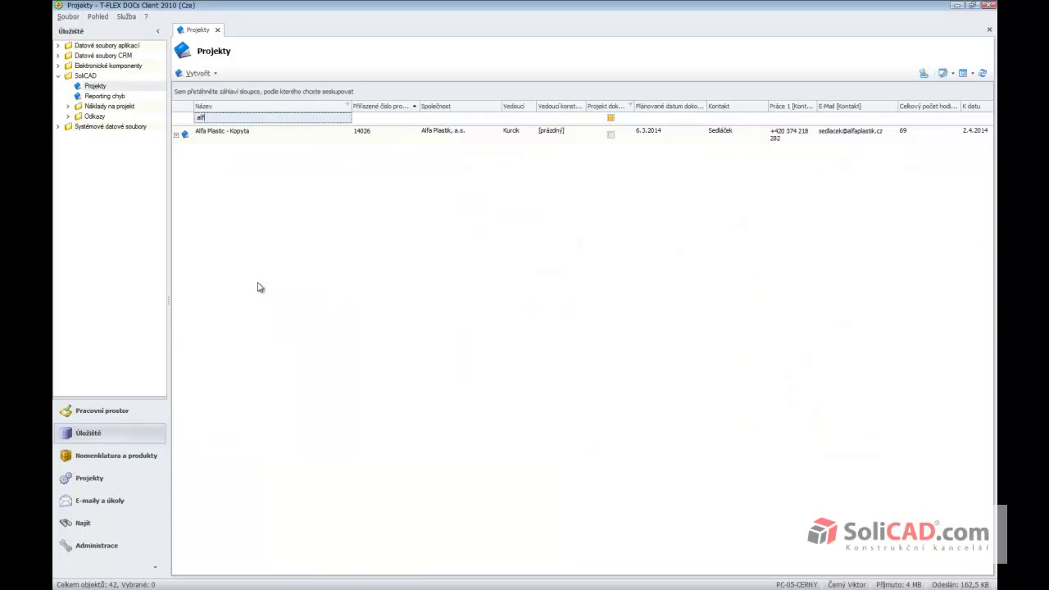
key("BackSpace")
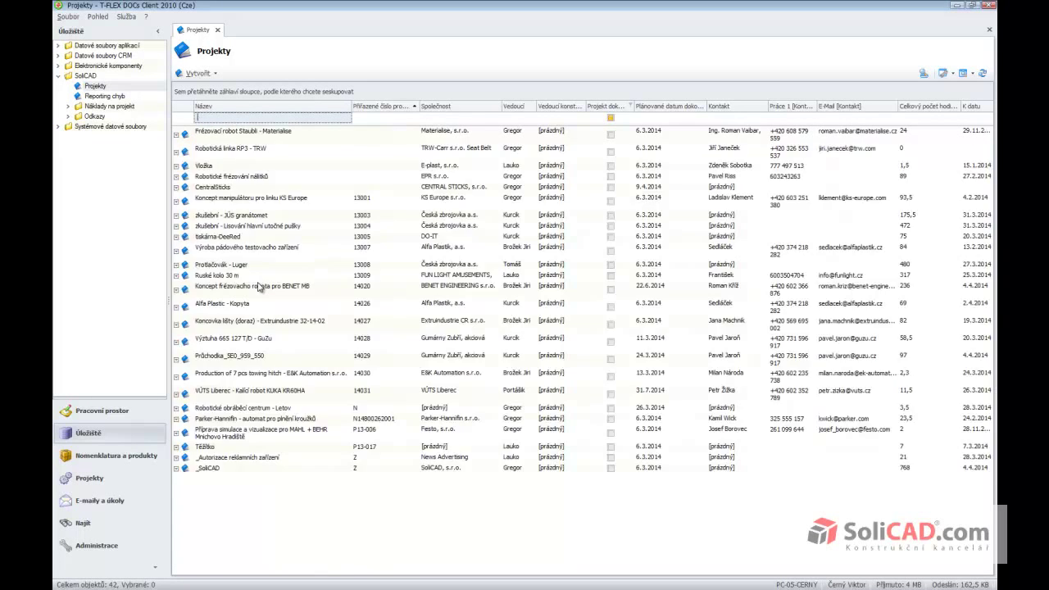
Filter the projects list by an assigned project number starting with 14, clearing and re-entering the value once.
left_click(384, 119)
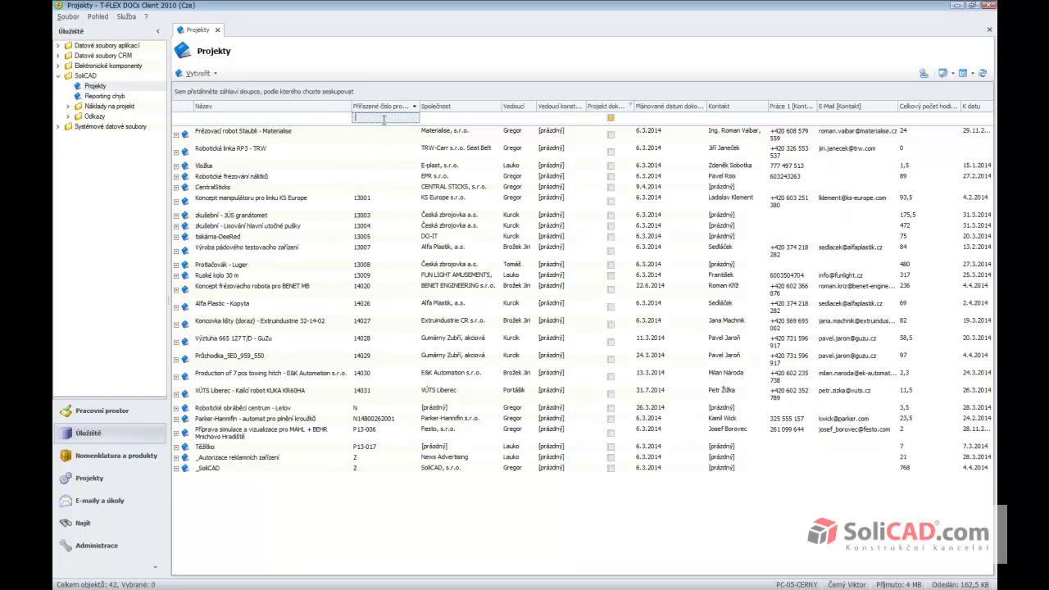
type("14")
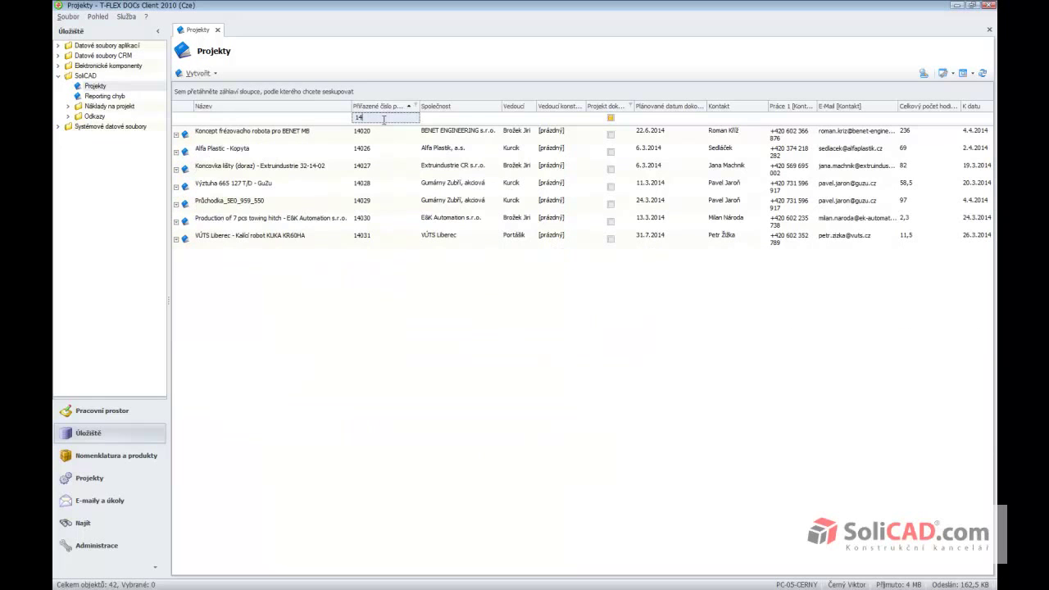
key("BackSpace")
key("BackSpace")
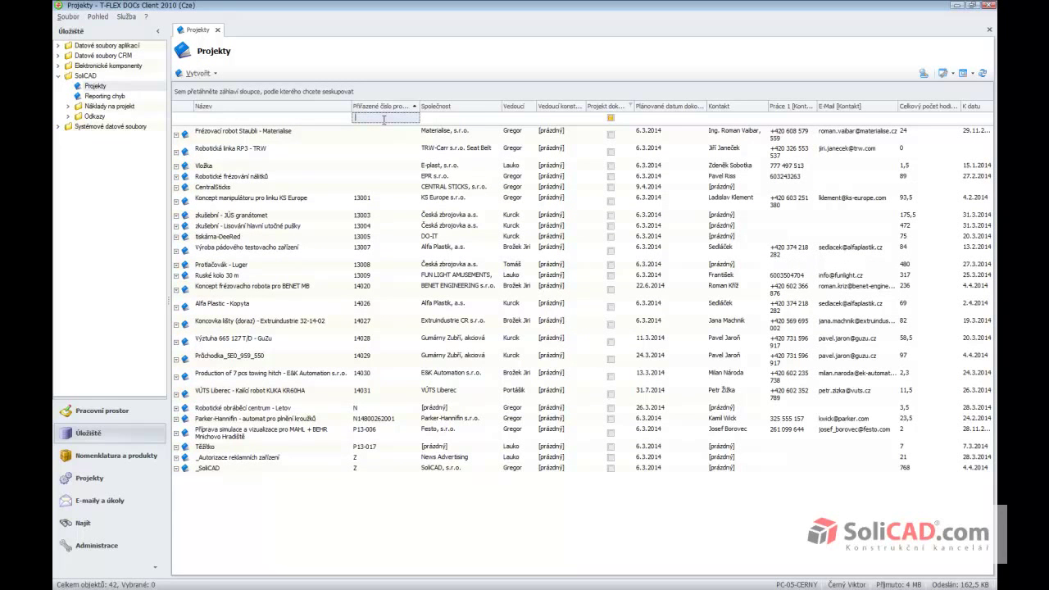
type("14")
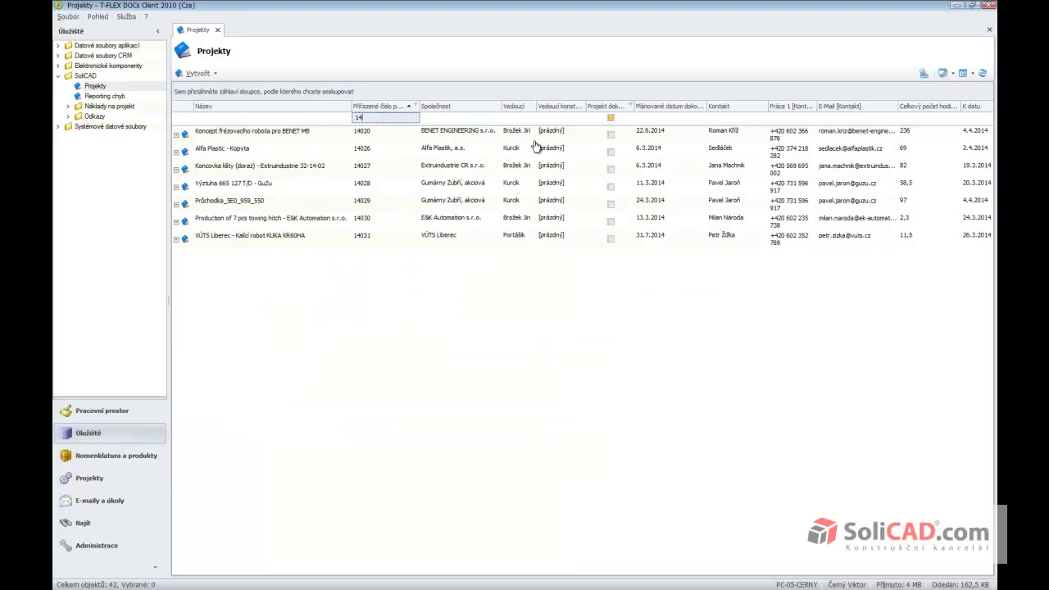
Narrow the filtered projects by a Název starting with "pr" and clear that name filter again.
left_click(278, 118)
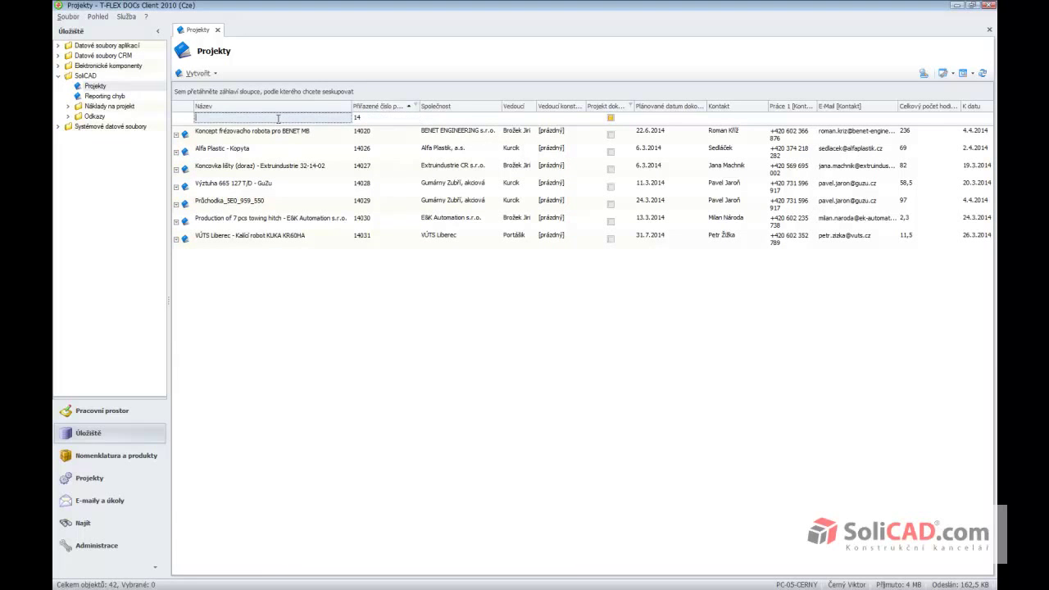
type("pr")
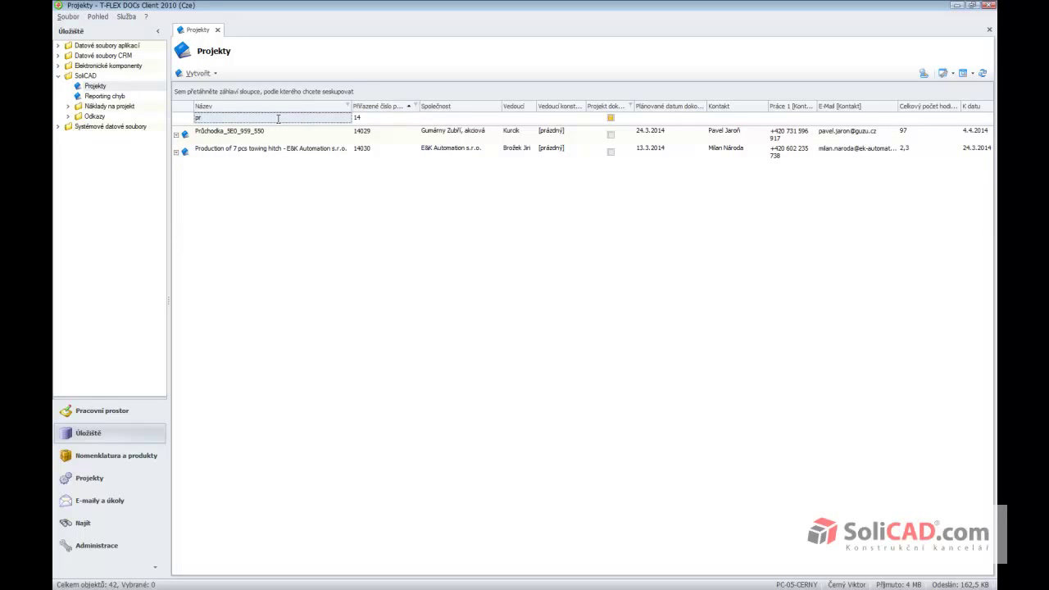
key("BackSpace")
key("BackSpace")
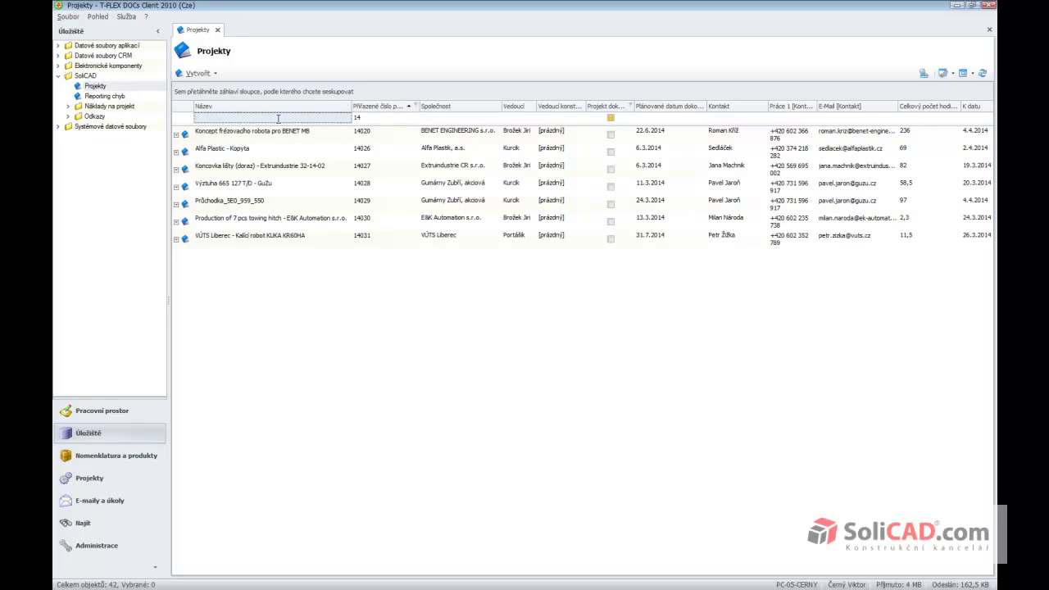
Clear the assigned project number filter from the projects list.
left_click(365, 118)
key("BackSpace")
key("BackSpace")
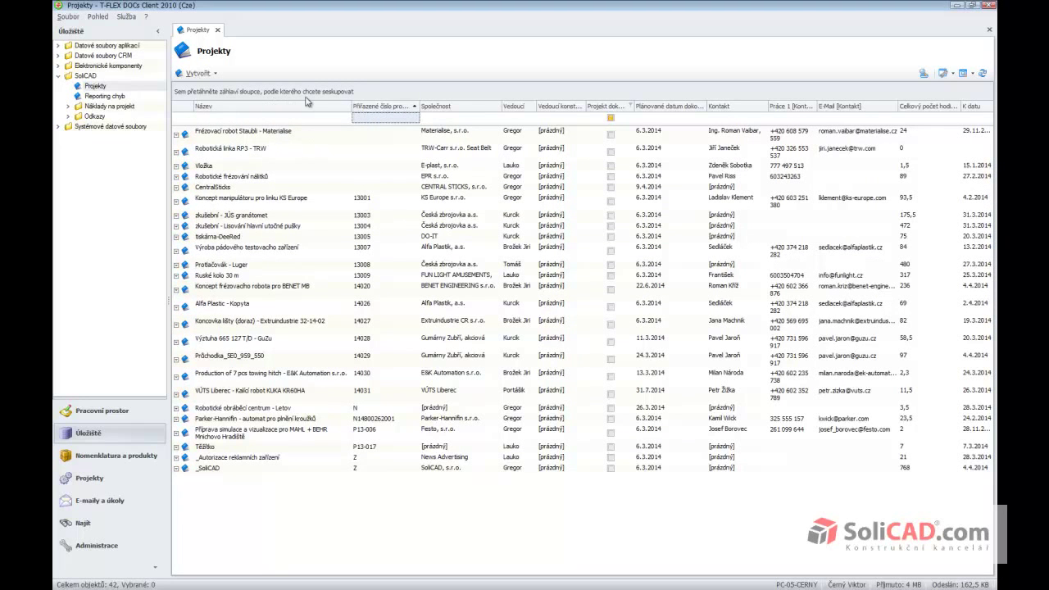
Hide the automatic filter row and show the search panel in the projects list.
right_click(470, 109)
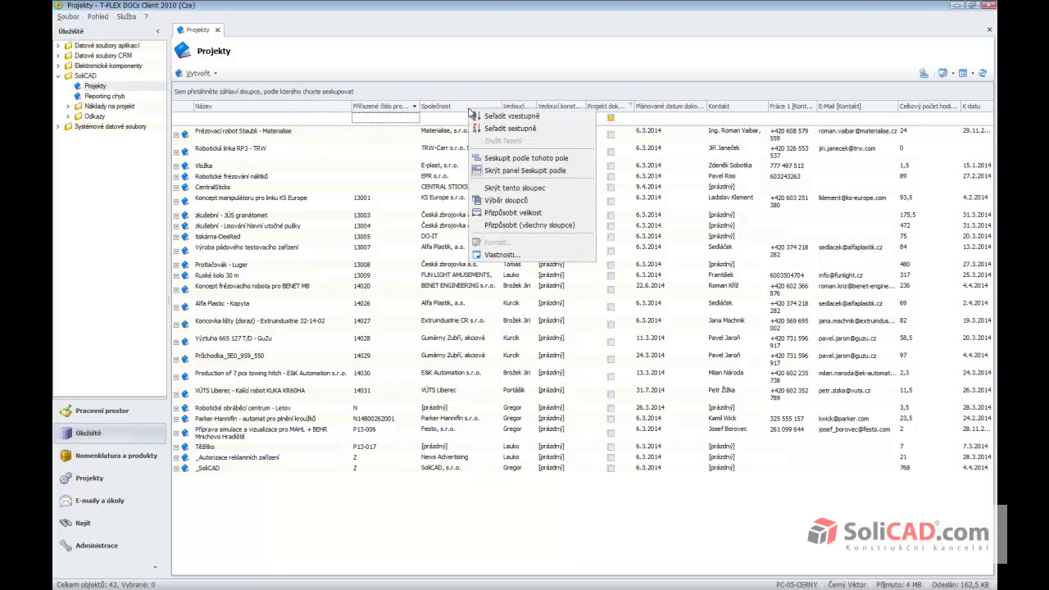
right_click(340, 108)
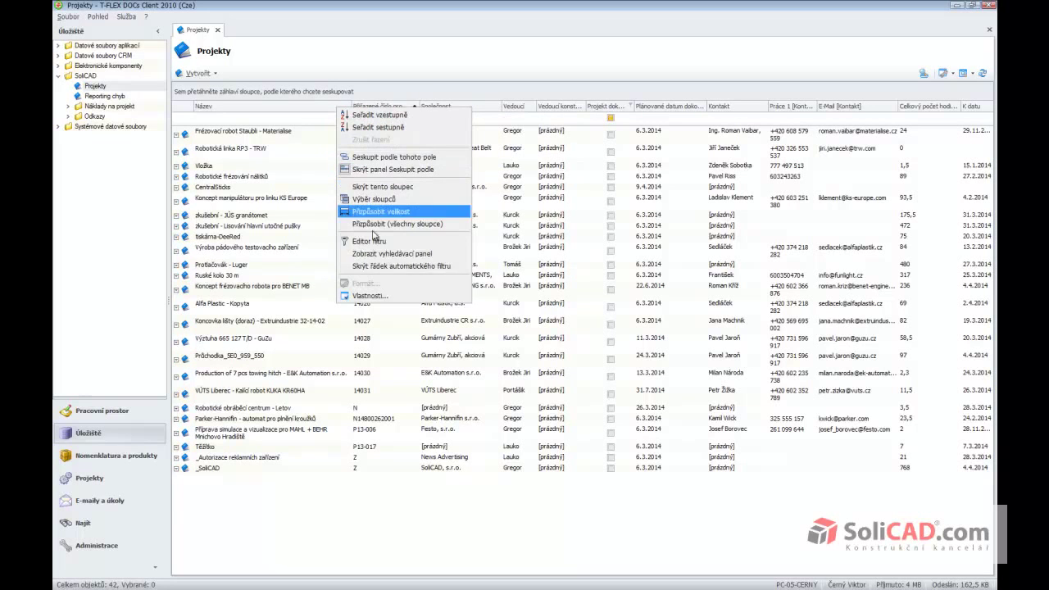
left_click(384, 267)
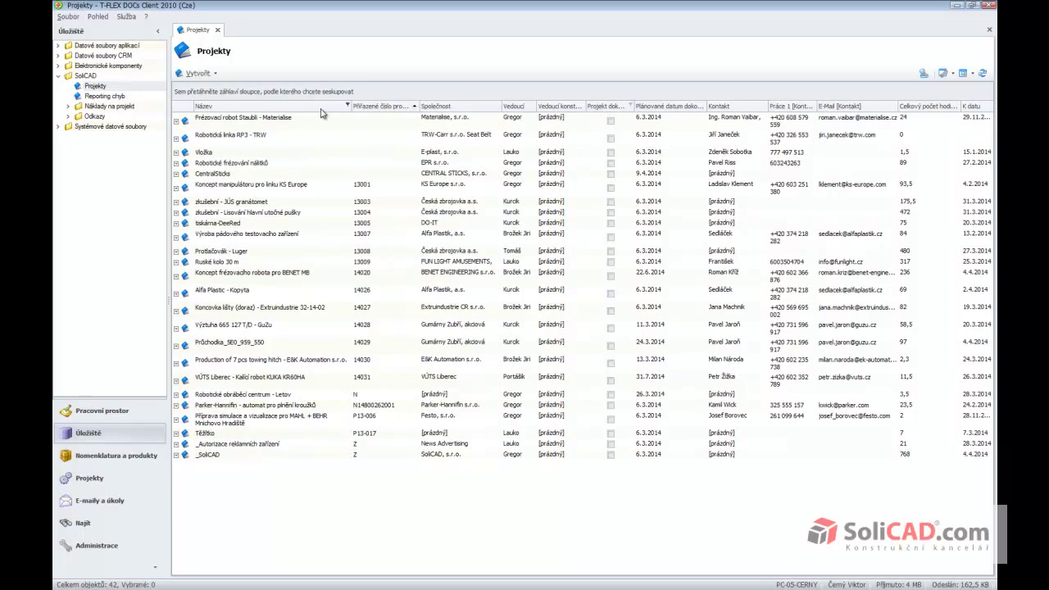
right_click(323, 109)
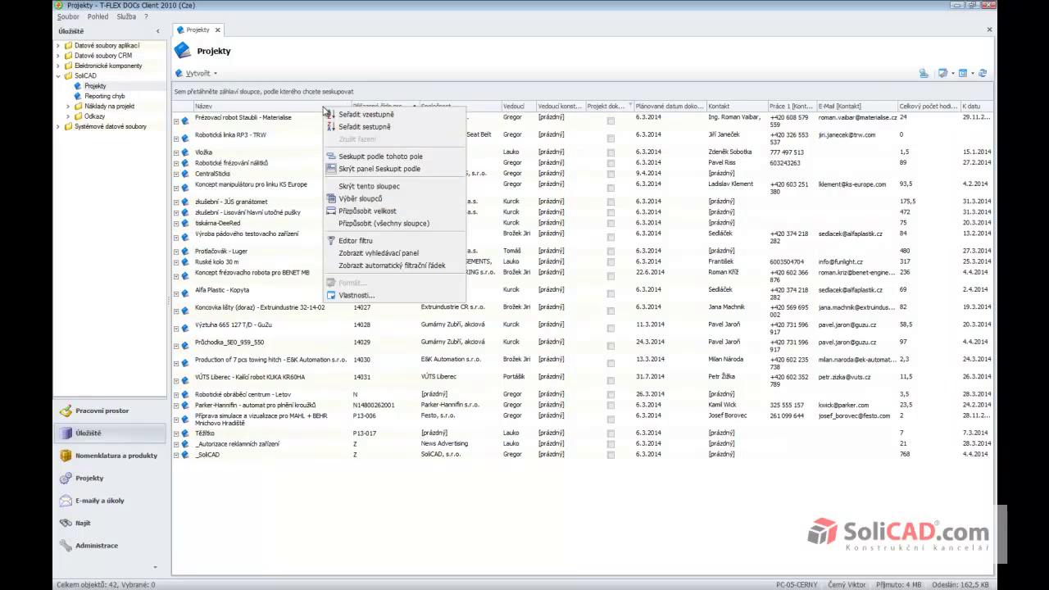
left_click(363, 257)
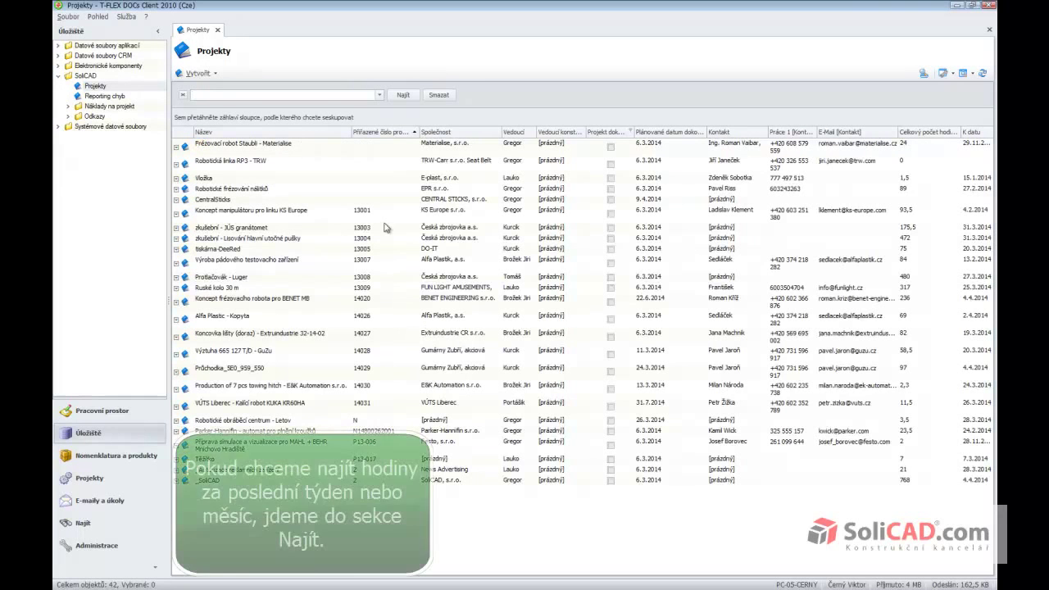
Open the shared search query "Vše - týden" from the Podle osob folder of the project hours queries.
left_click(84, 523)
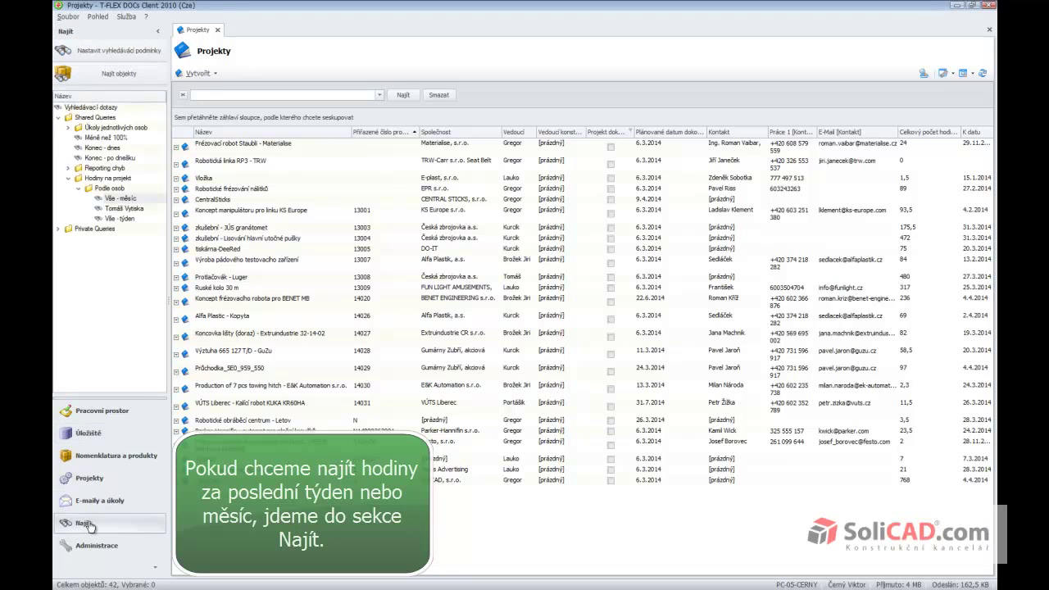
left_click(62, 119)
left_click(61, 120)
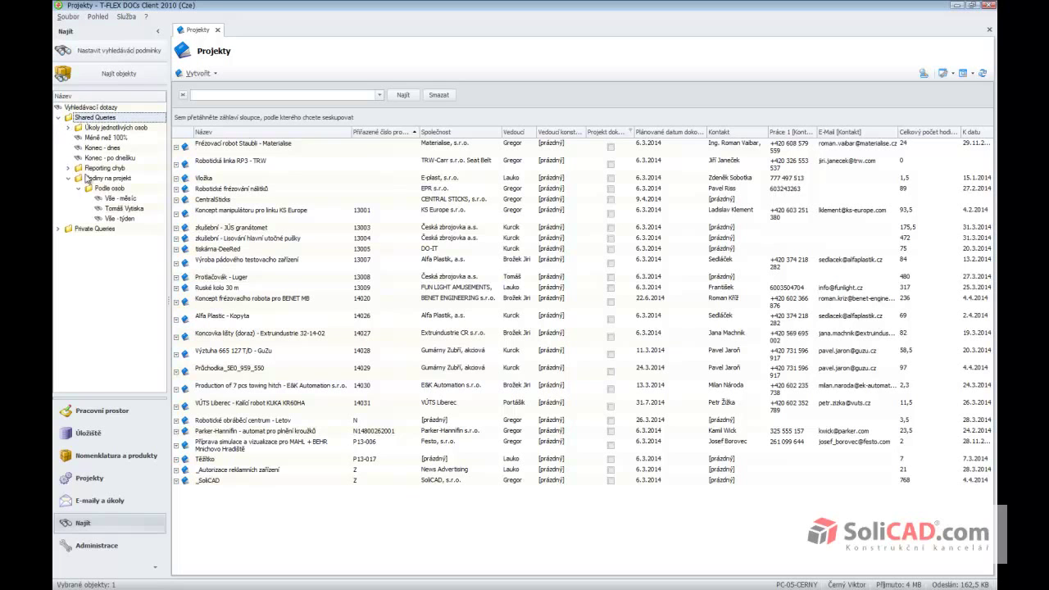
left_click(121, 219)
left_click(120, 200)
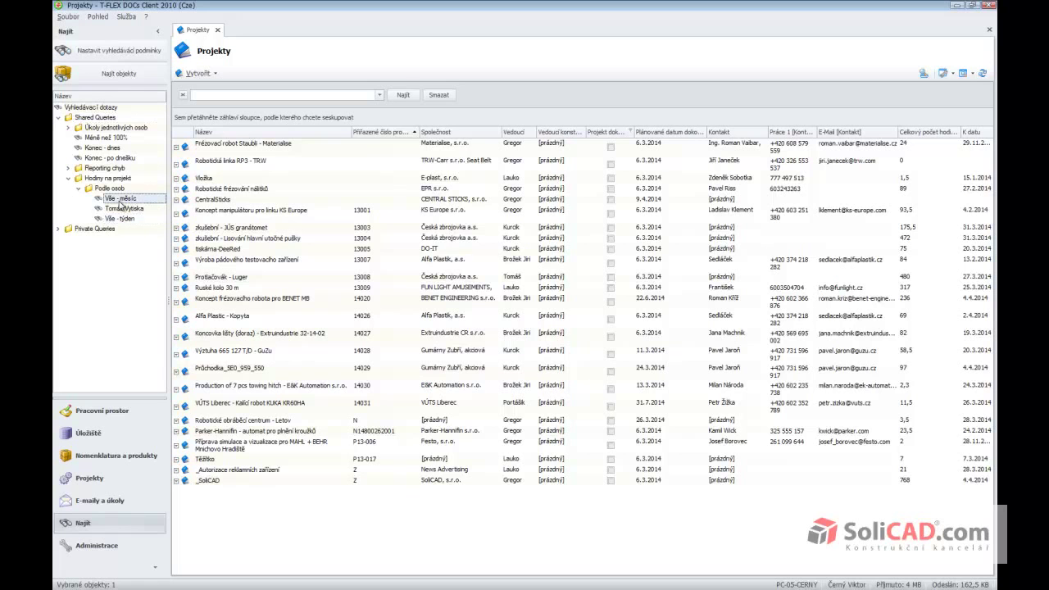
double_click(120, 219)
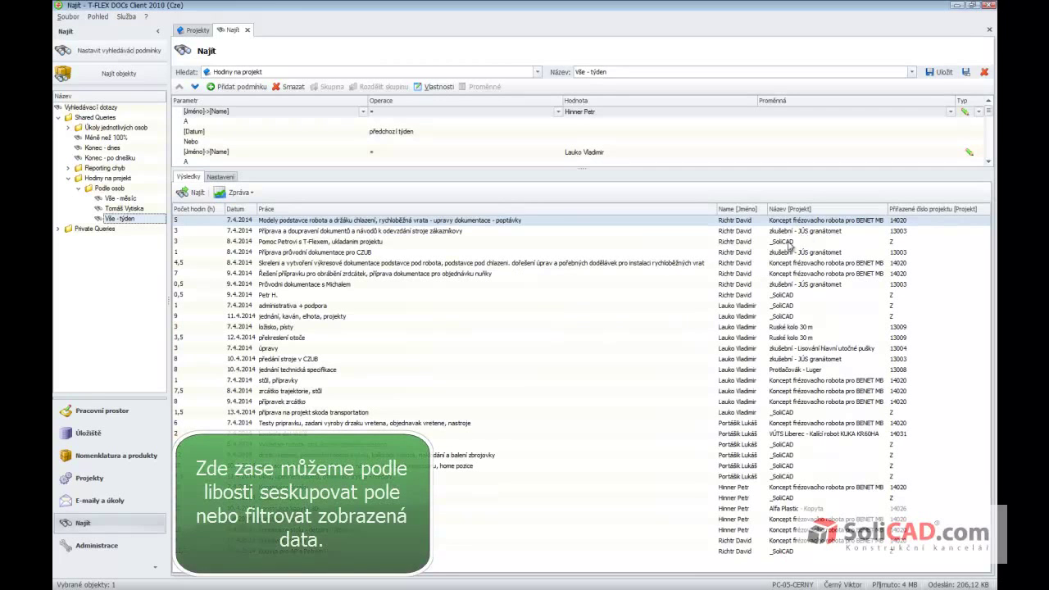
Group the query results by the Name [Jméno] field and expand every person's group.
right_click(742, 210)
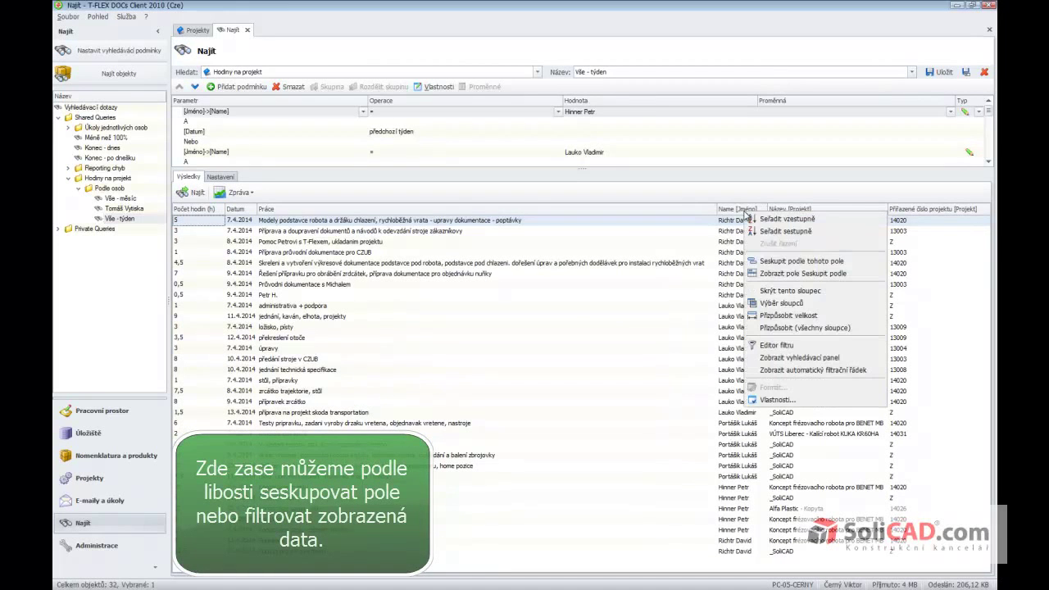
left_click(764, 262)
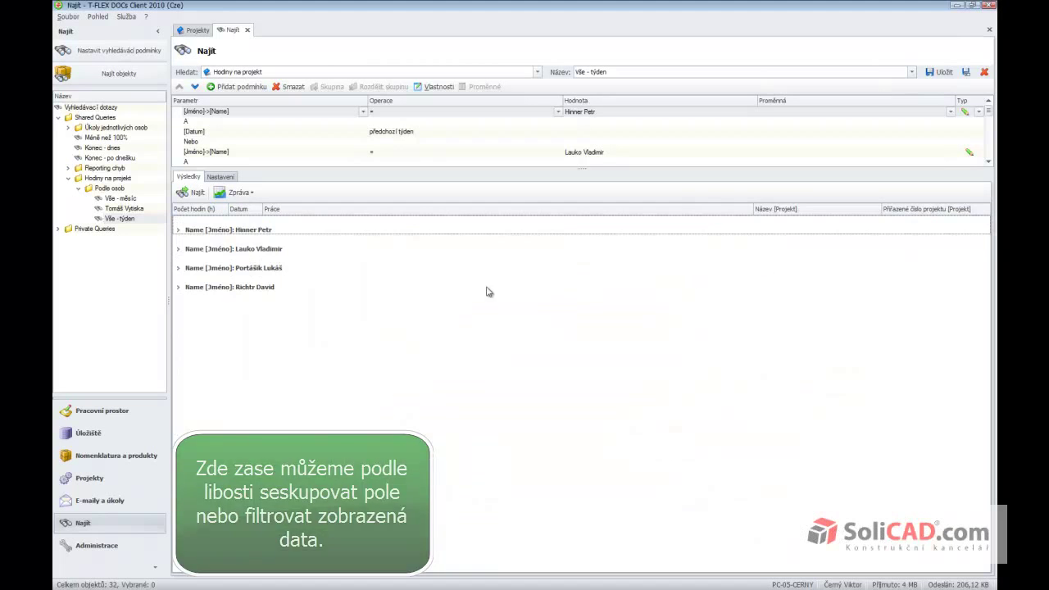
left_click(178, 230)
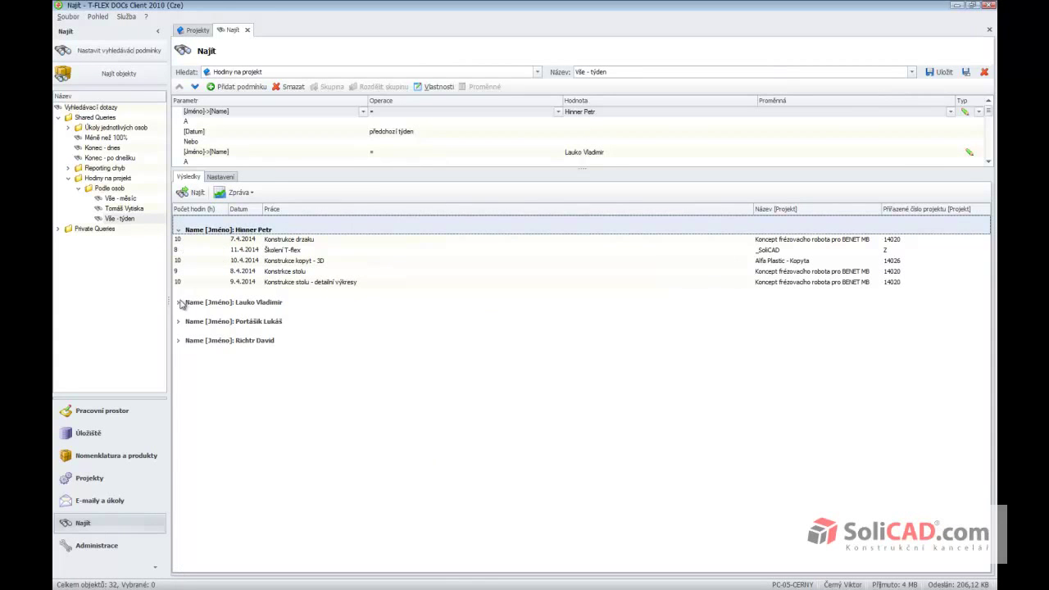
left_click(179, 302)
left_click(178, 439)
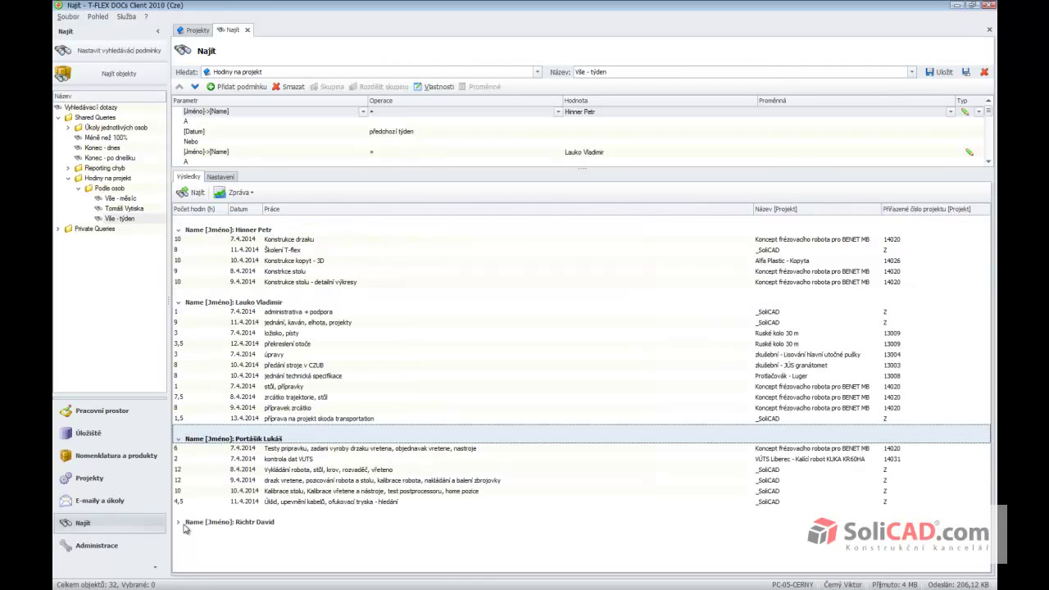
left_click(178, 522)
scroll(300, 498, "down", 2)
scroll(300, 498, "up", 2)
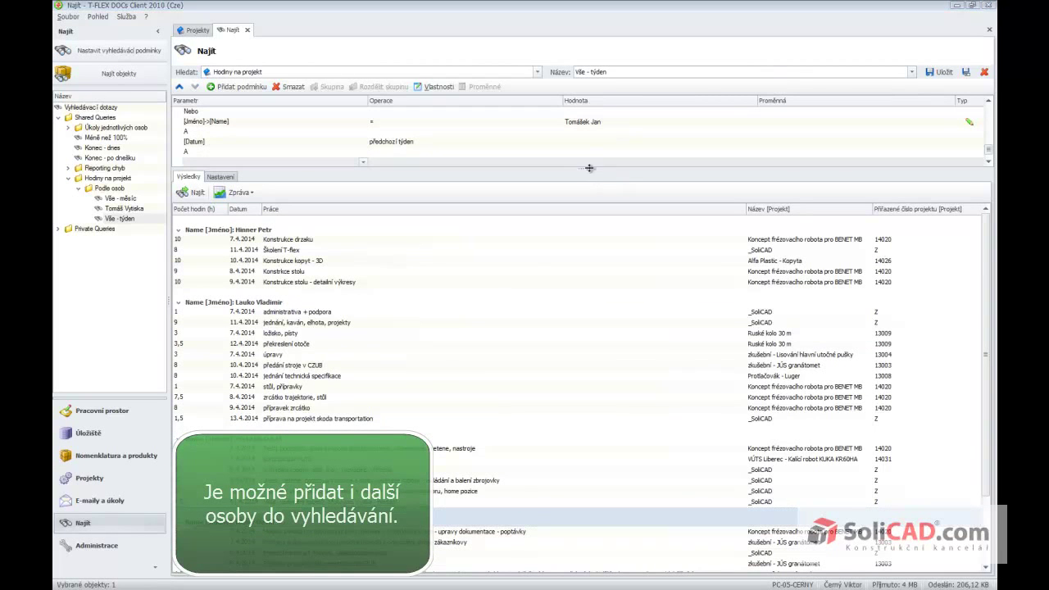
Enlarge the search conditions area and review the query's existing name and date conditions.
left_click_drag(585, 168, 577, 299)
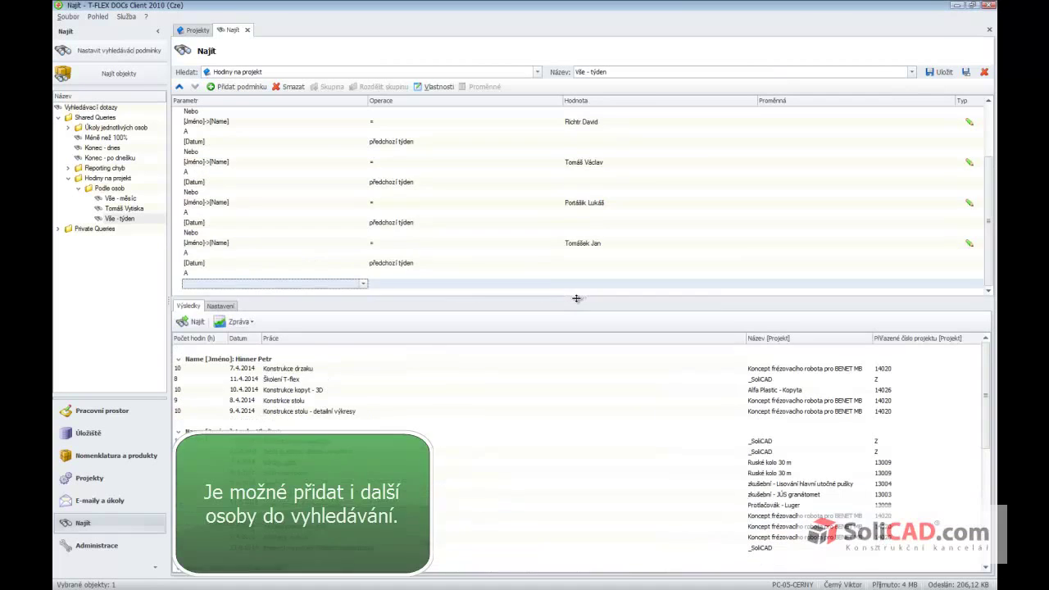
scroll(356, 184, "up", 1)
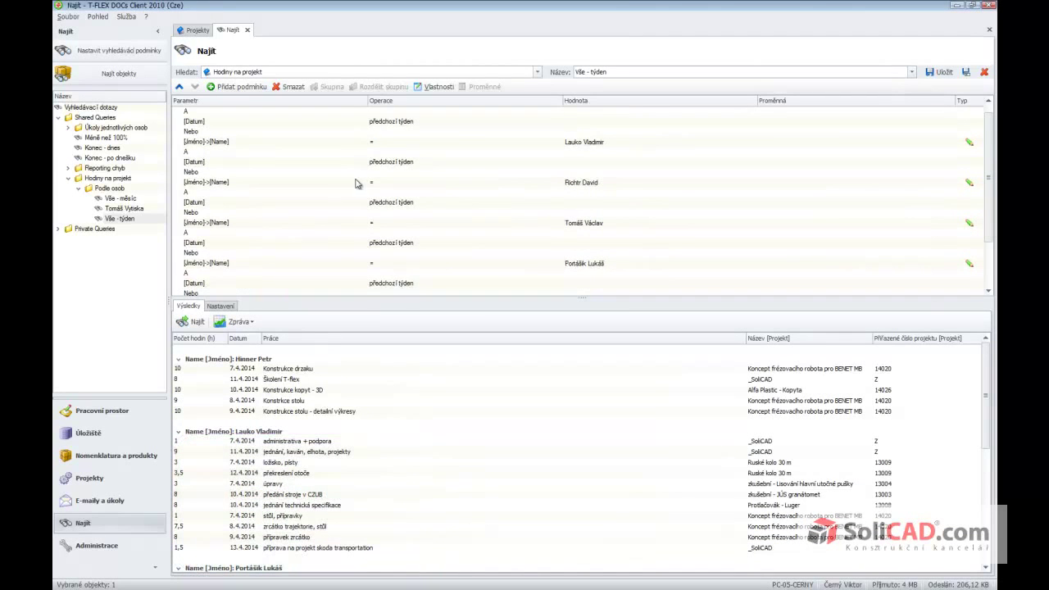
scroll(283, 223, "up", 1)
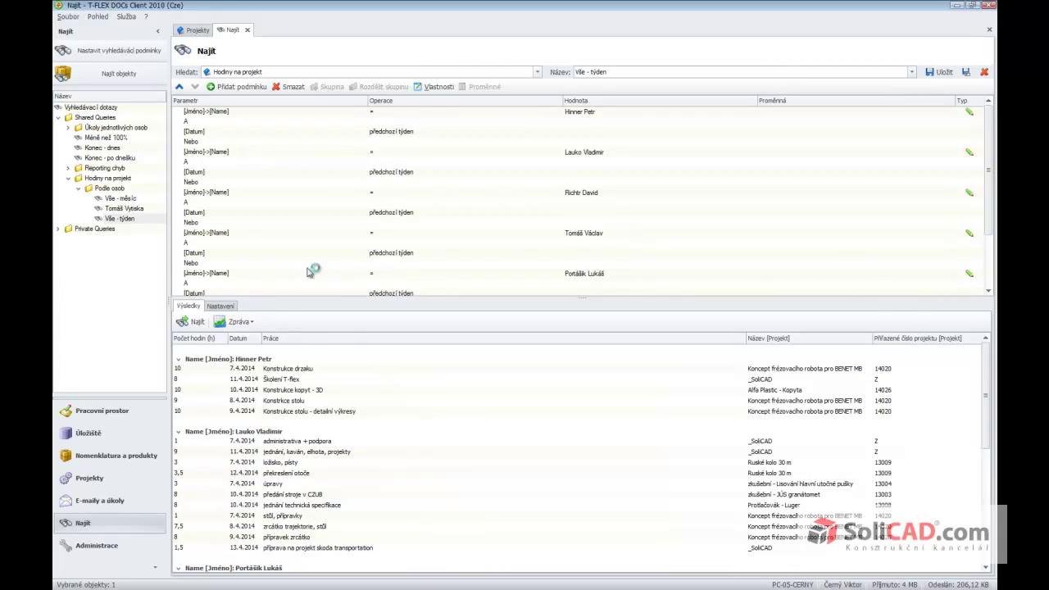
scroll(305, 275, "down", 2)
Fill the empty last condition with the parameter [Jméno]->[Name], the operation = and the additional person's full name.
left_click(366, 286)
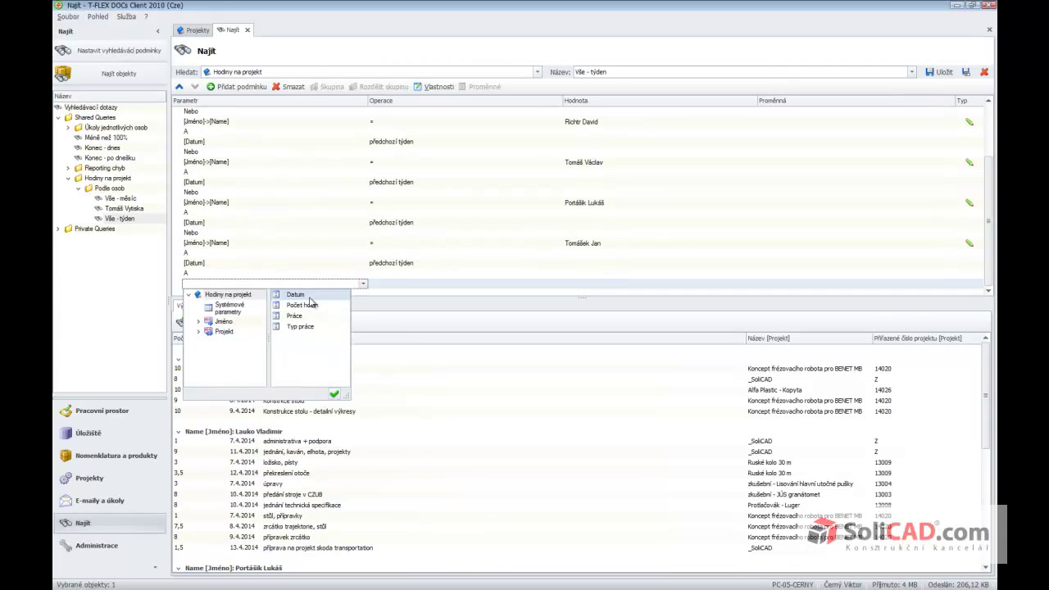
left_click(198, 322)
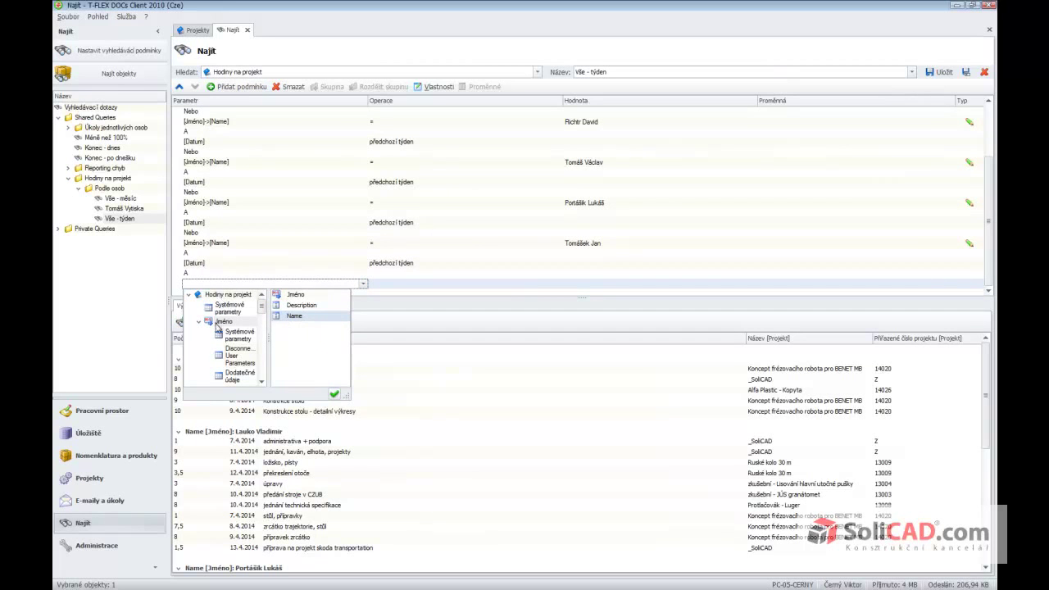
left_click(298, 318)
left_click(334, 394)
left_click(393, 284)
left_click(556, 284)
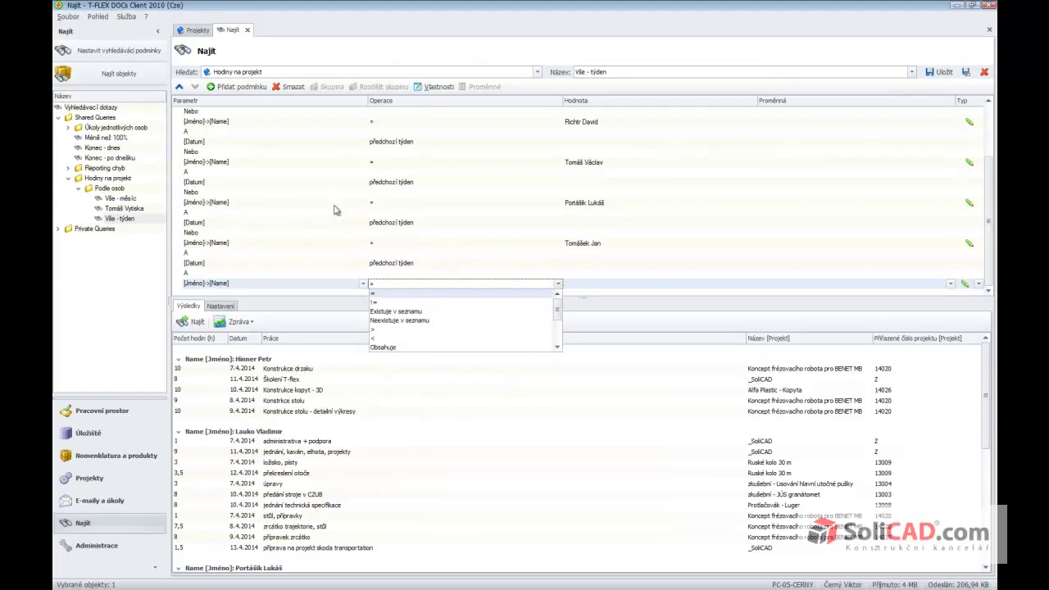
left_click(381, 293)
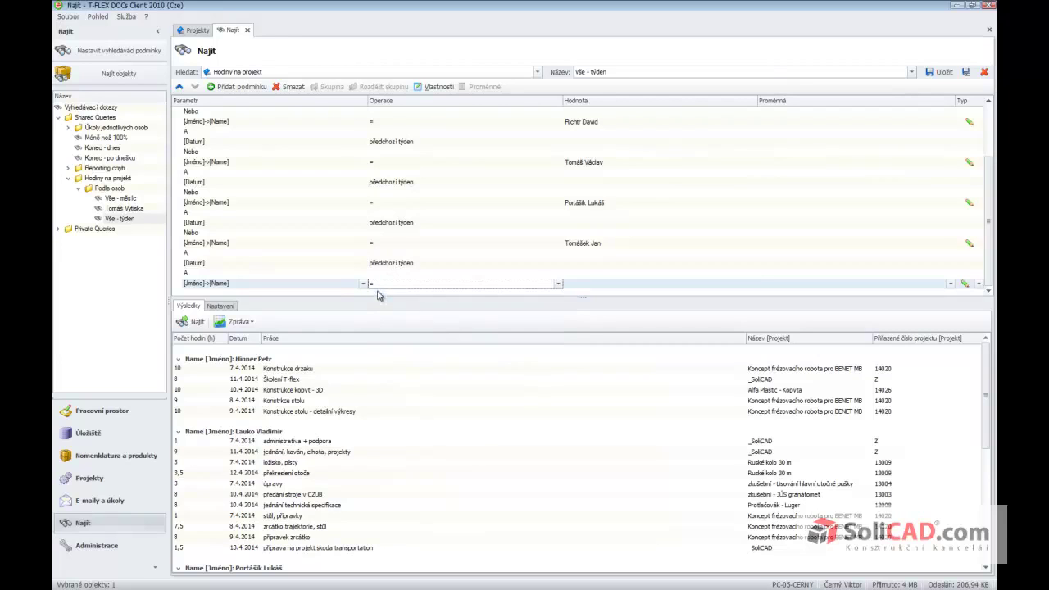
left_click(581, 283)
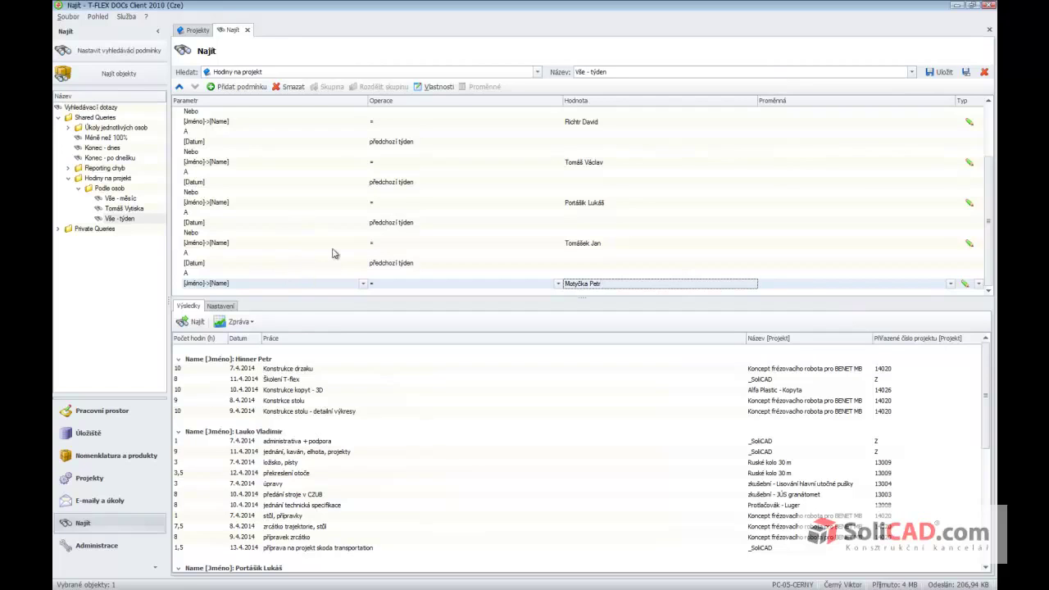
Add a condition on the [Datum] parameter of Hodiny na projekt with the operation "předchozí týden".
left_click(238, 86)
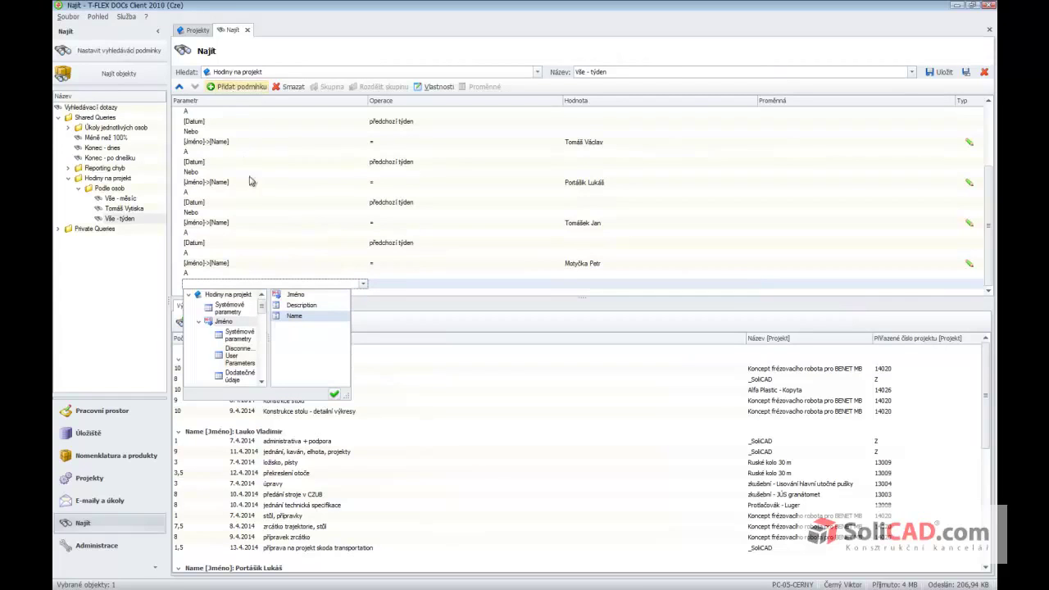
left_click(229, 307)
left_click(198, 321)
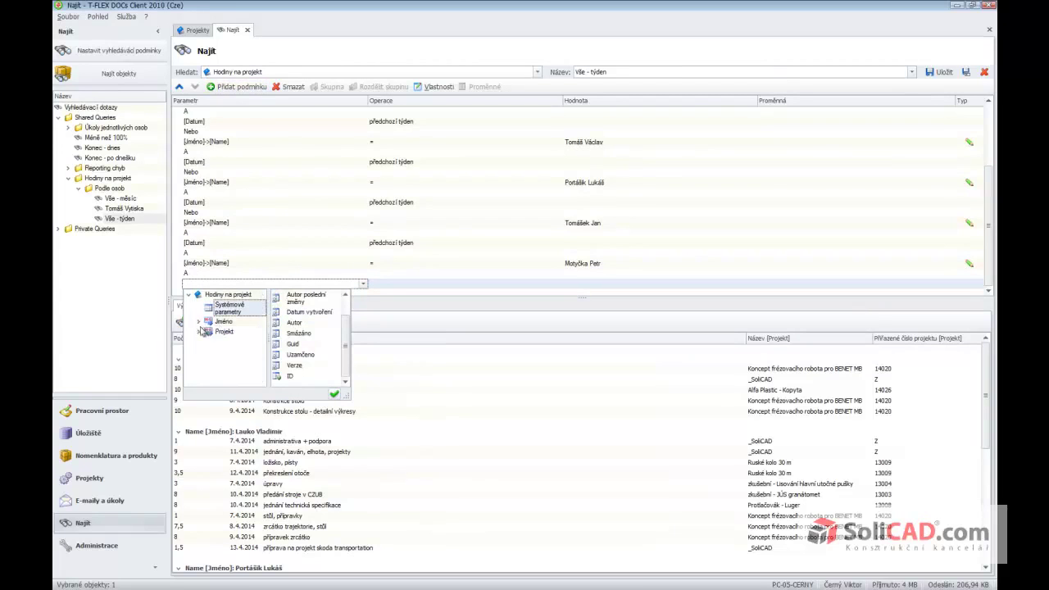
left_click(199, 332)
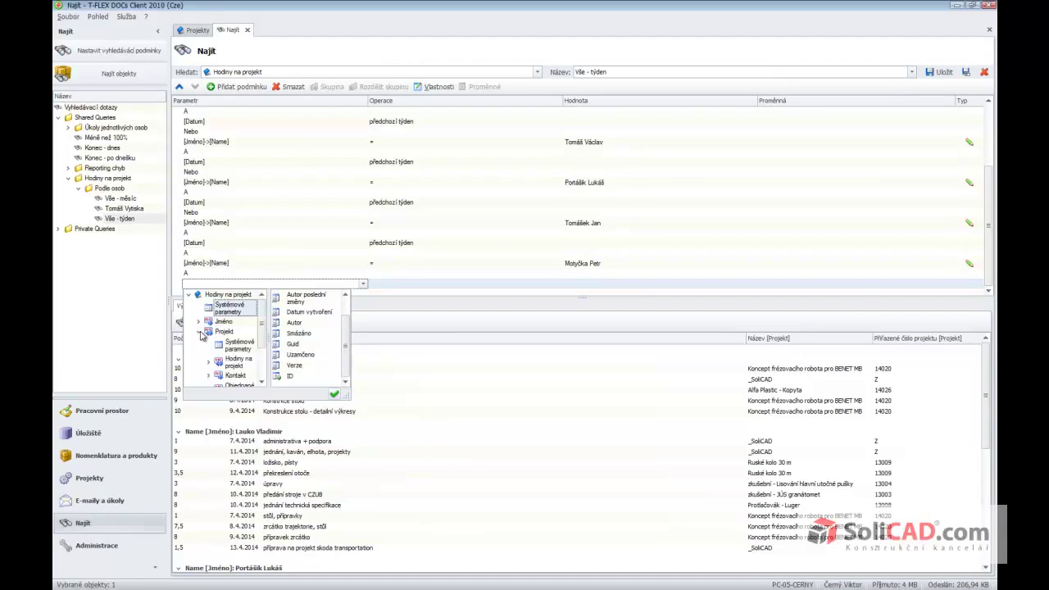
left_click(198, 332)
left_click(223, 294)
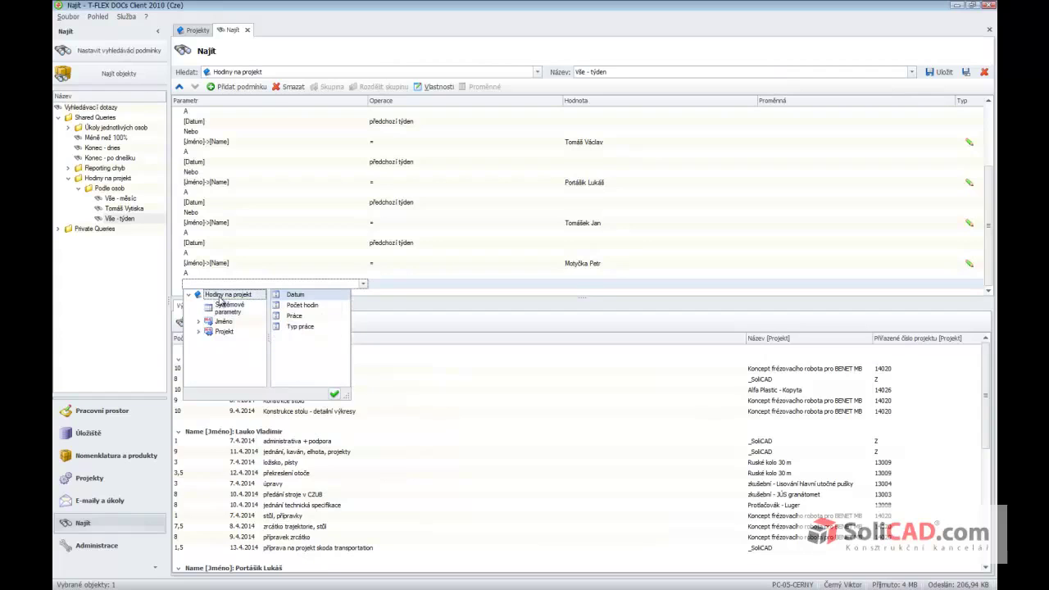
left_click(299, 297)
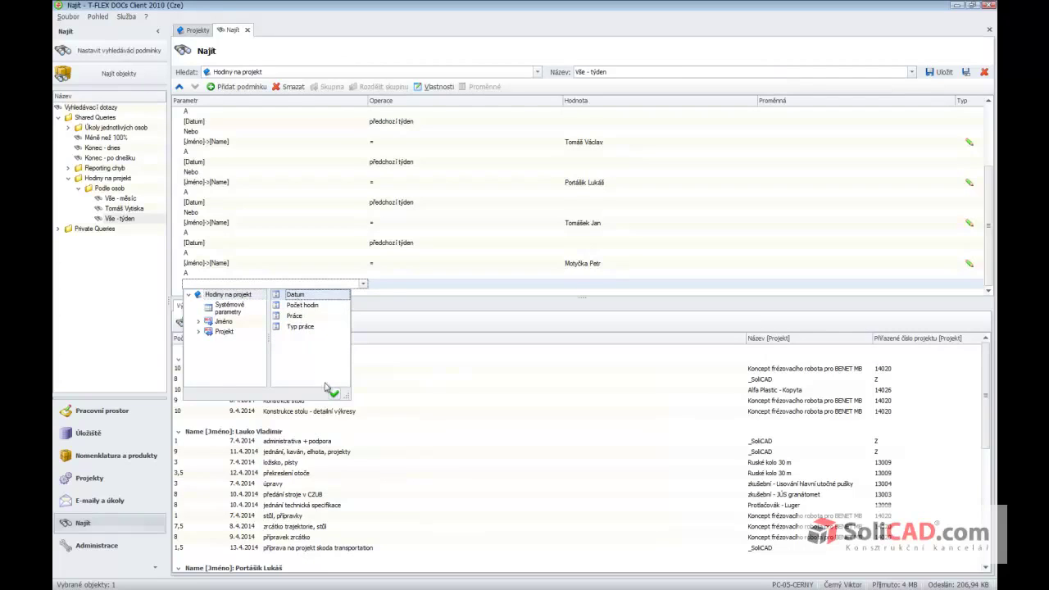
left_click(335, 395)
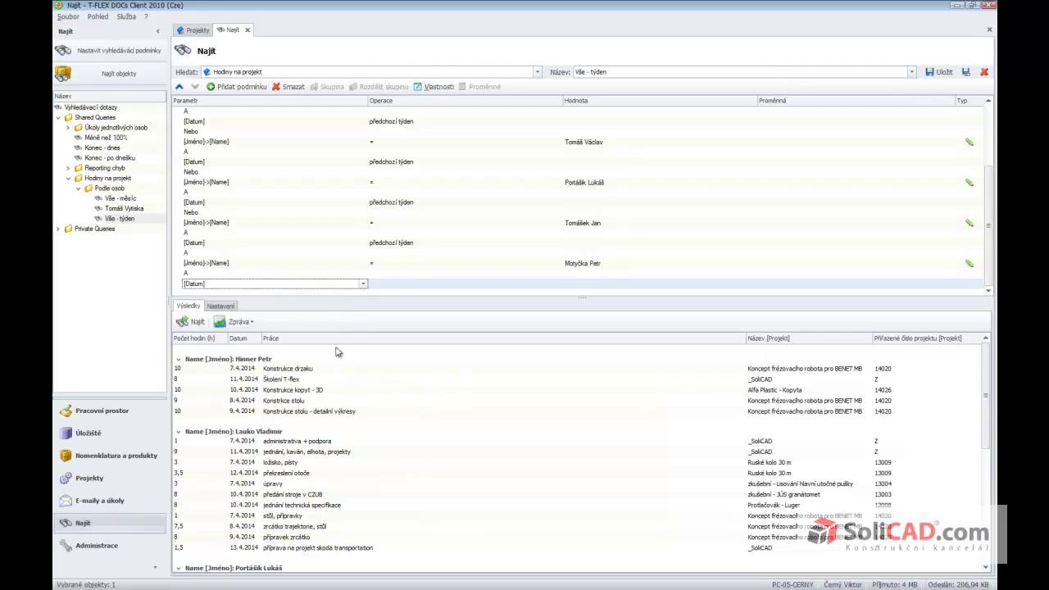
left_click(392, 287)
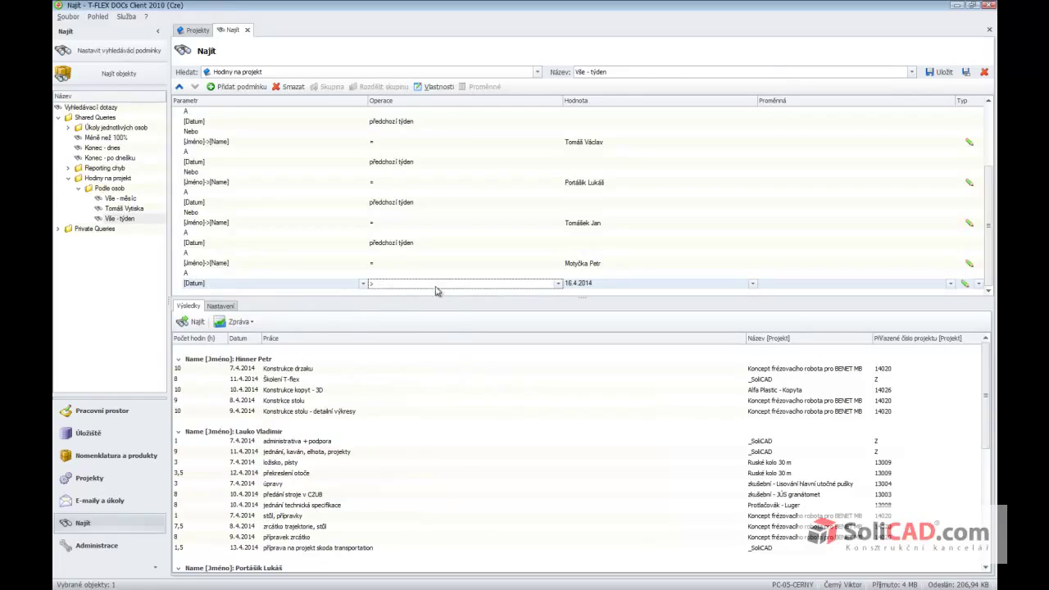
left_click(558, 284)
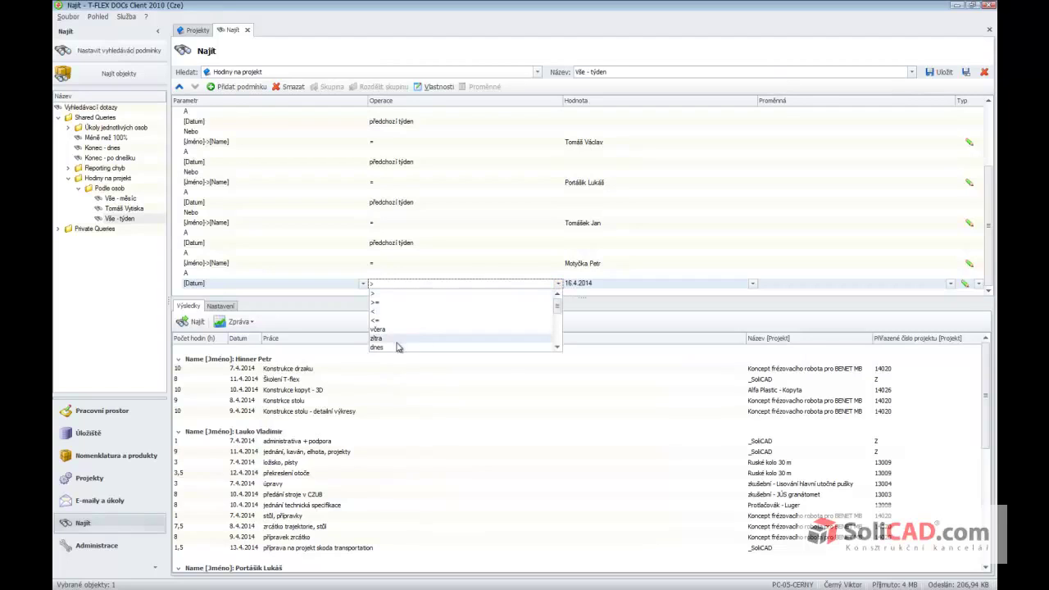
scroll(416, 342, "down", 1)
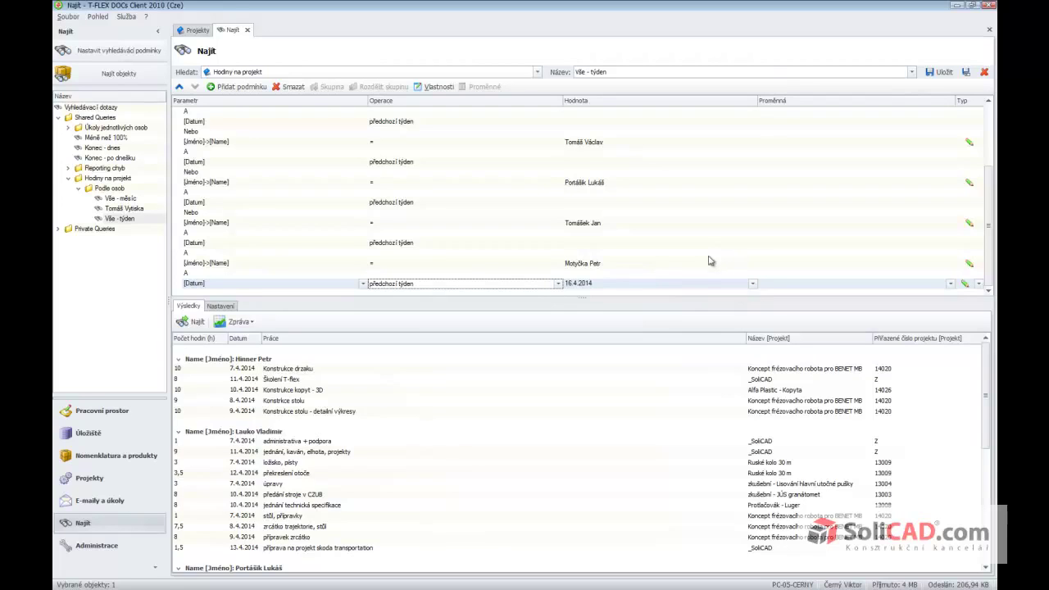
Clear the fixed date value from the last [Datum] condition and join the added person's name condition to the previous ones with Nebo.
left_click(752, 284)
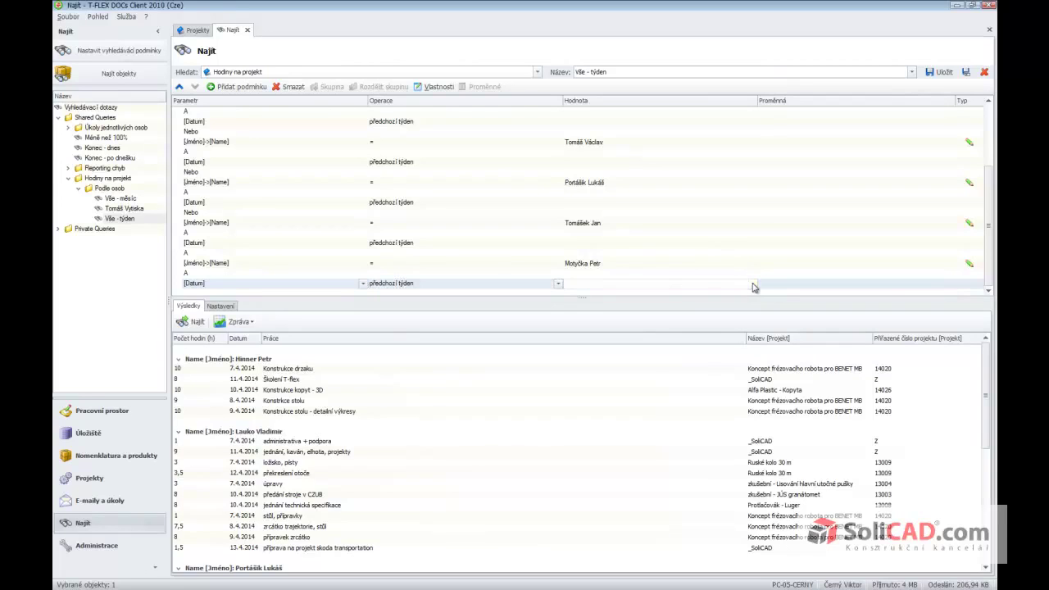
left_click(630, 266)
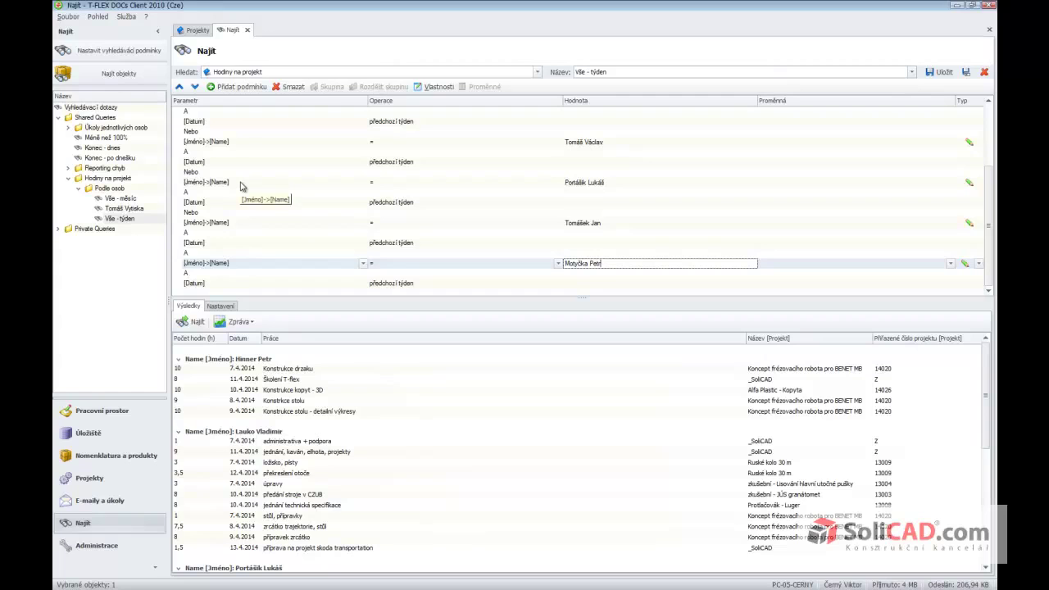
left_click(195, 255)
left_click(363, 254)
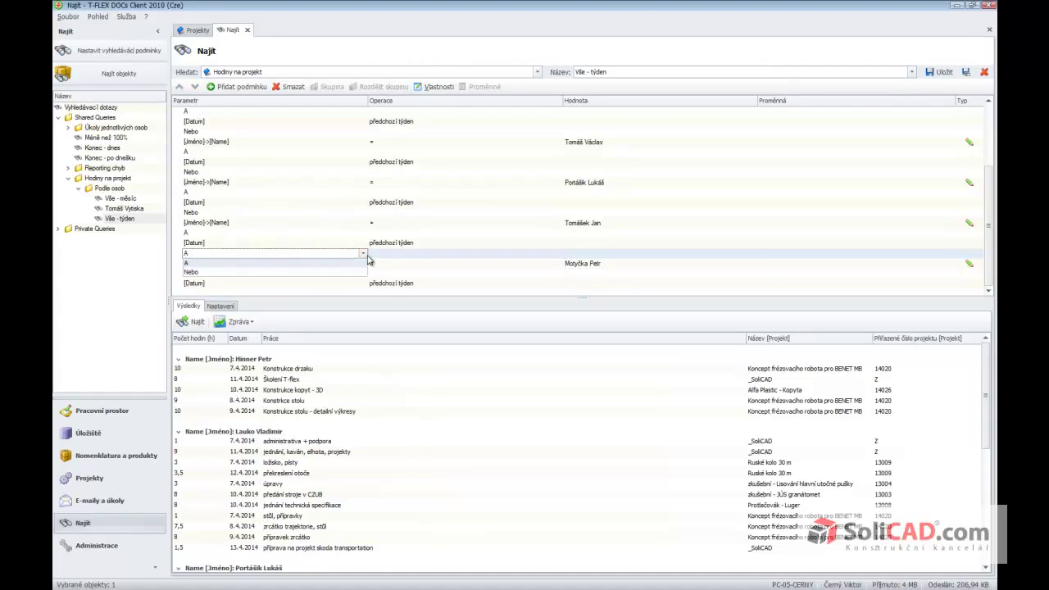
left_click(193, 273)
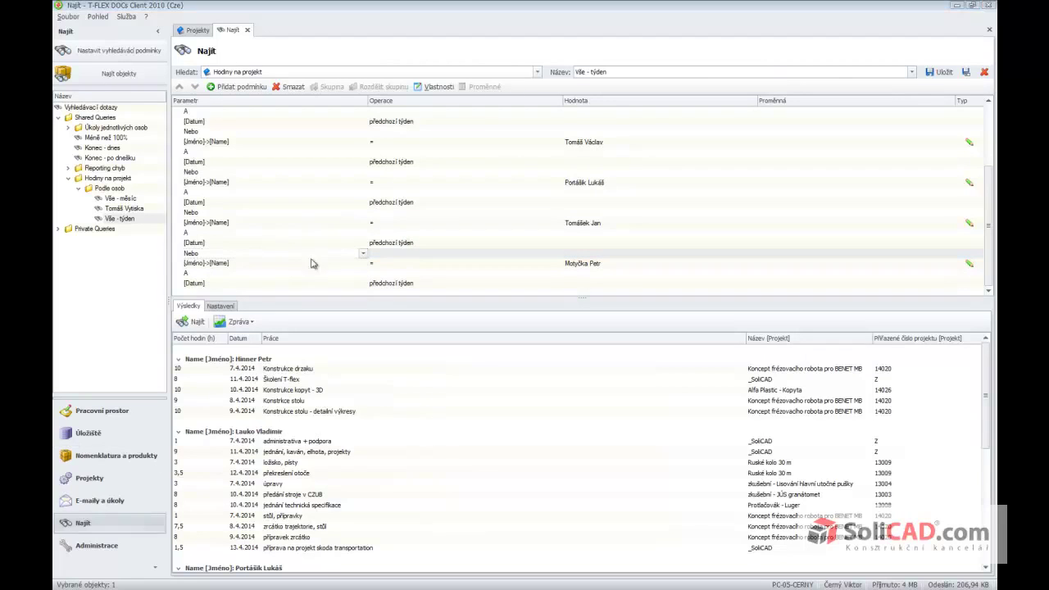
Save the extended search query Vše - týden and run it again from the shared queries.
left_click(934, 72)
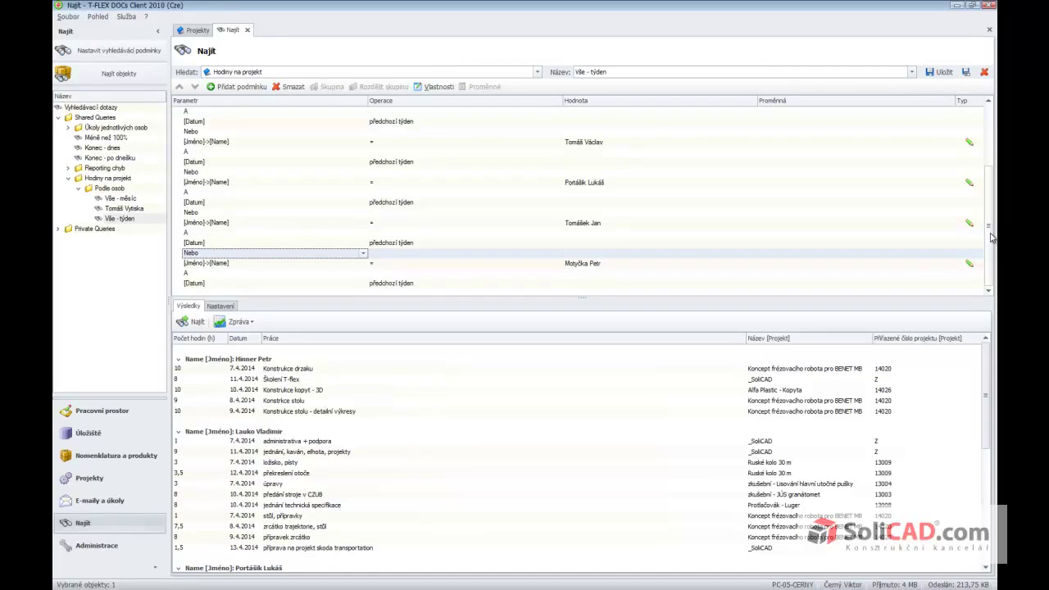
scroll(991, 238, "up", 2)
scroll(991, 238, "down", 2)
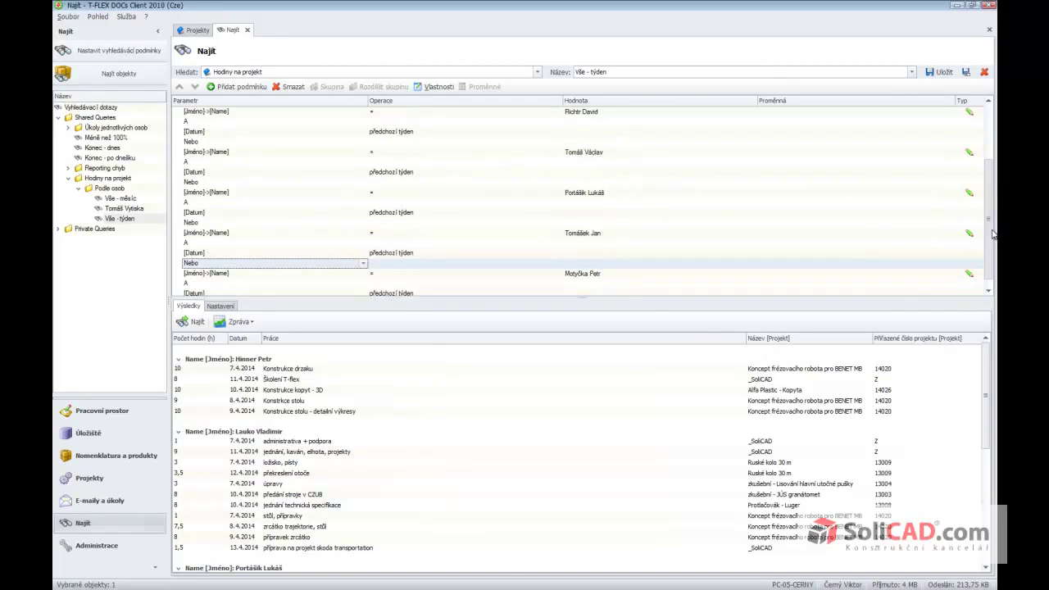
left_click(112, 223)
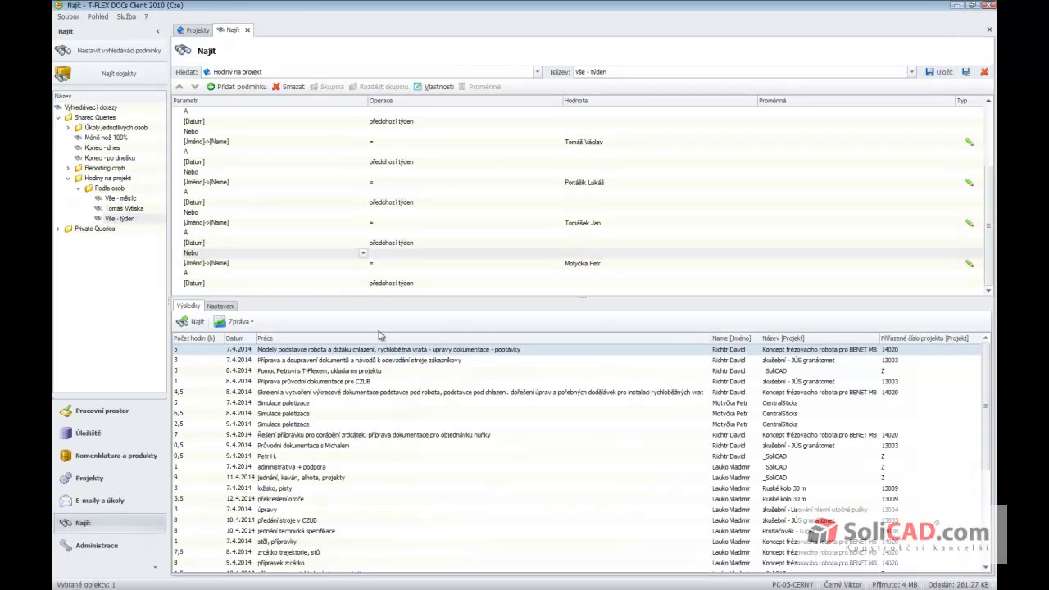
Group the refreshed results by Name [Jméno] and check the hour entries in the added person's group.
right_click(738, 339)
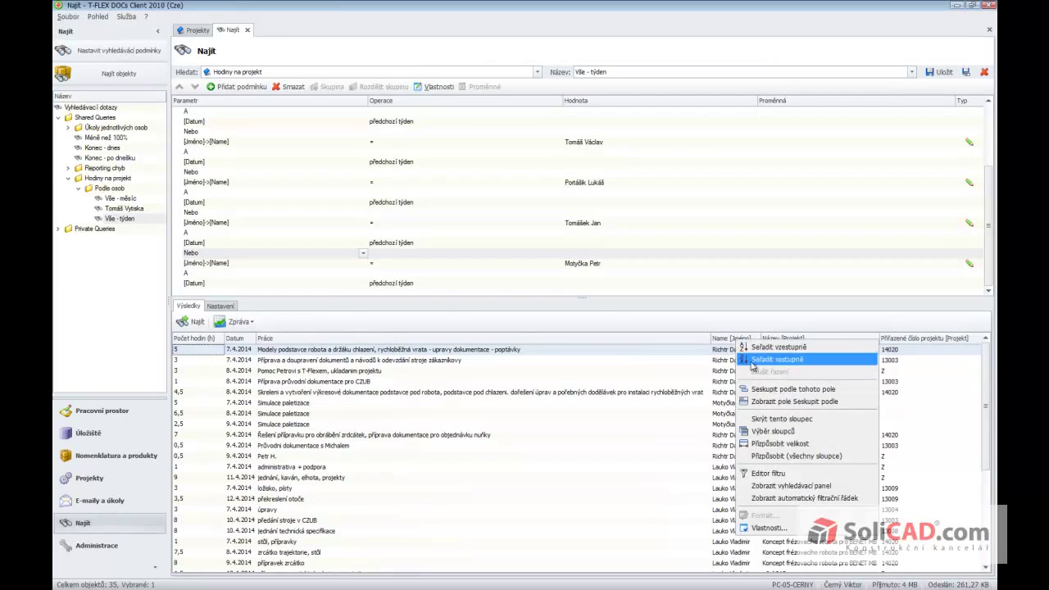
left_click(760, 388)
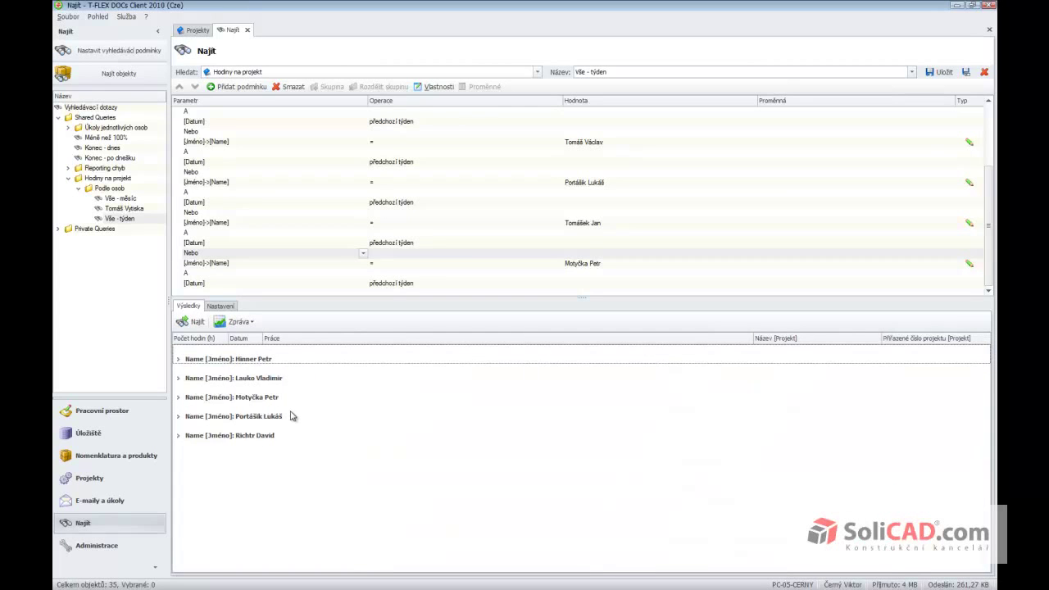
left_click(178, 397)
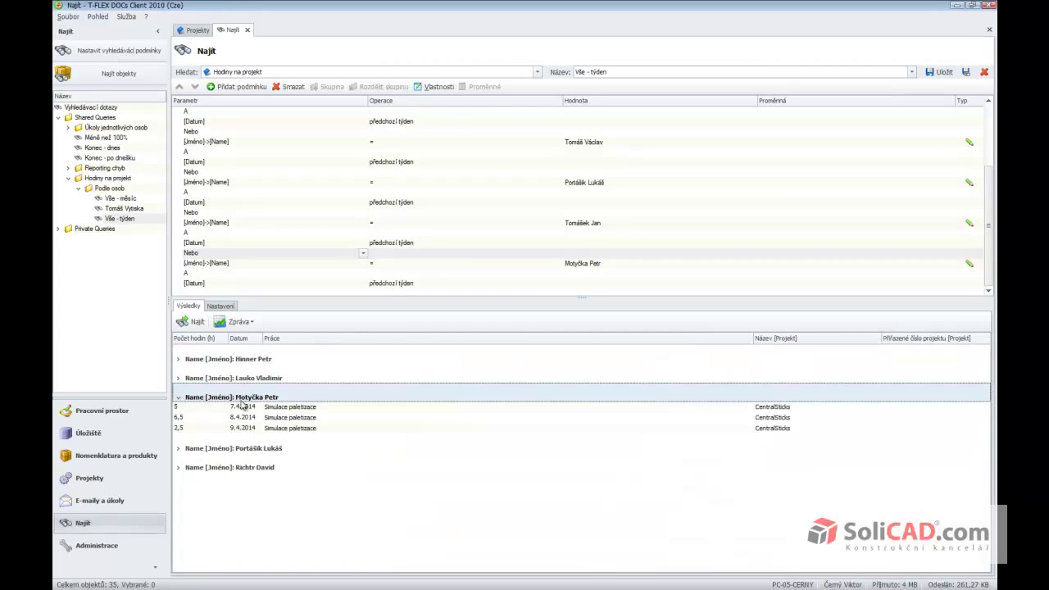
left_click(179, 398)
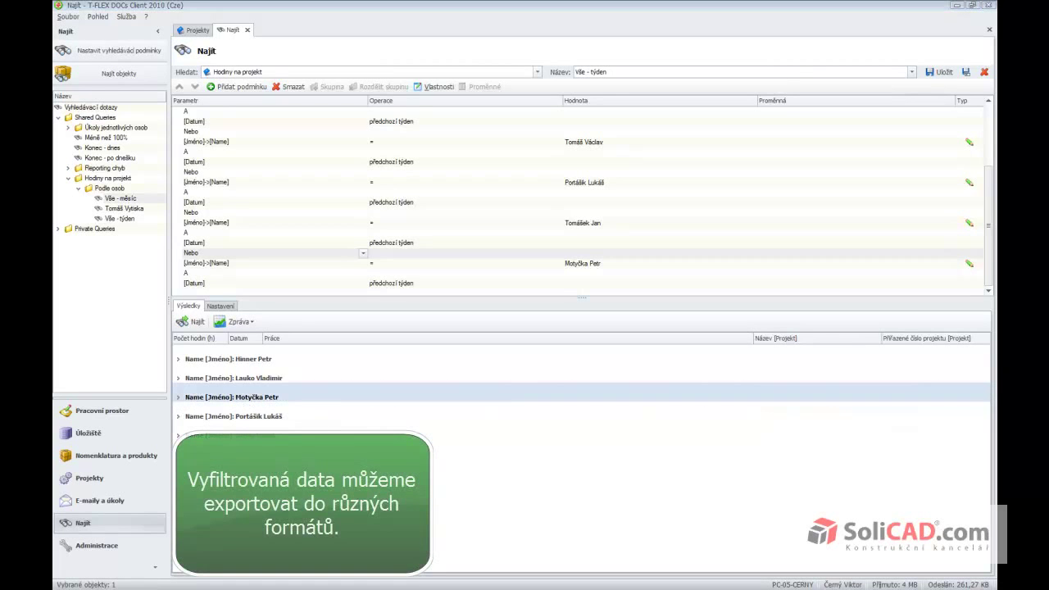
Export the grouped results to XLS, overwriting the existing file pokus, and open the saved file.
left_click(239, 321)
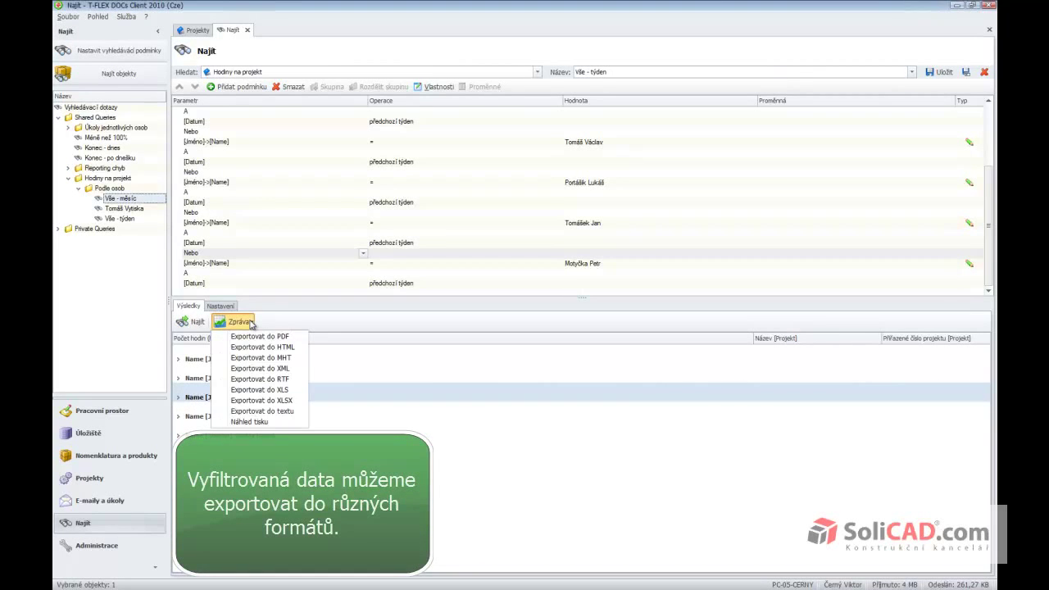
left_click(267, 390)
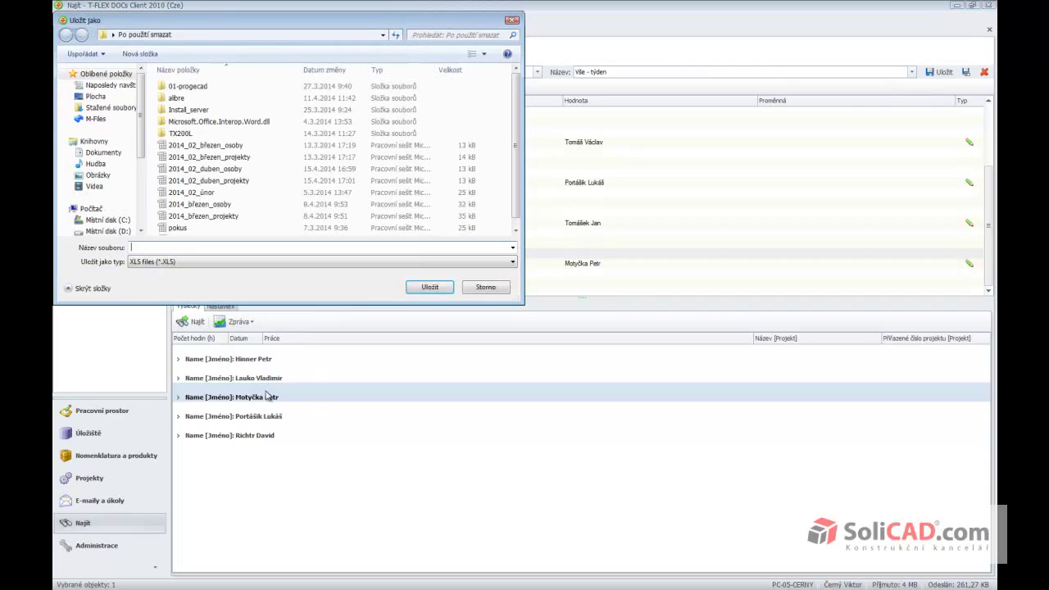
left_click(175, 227)
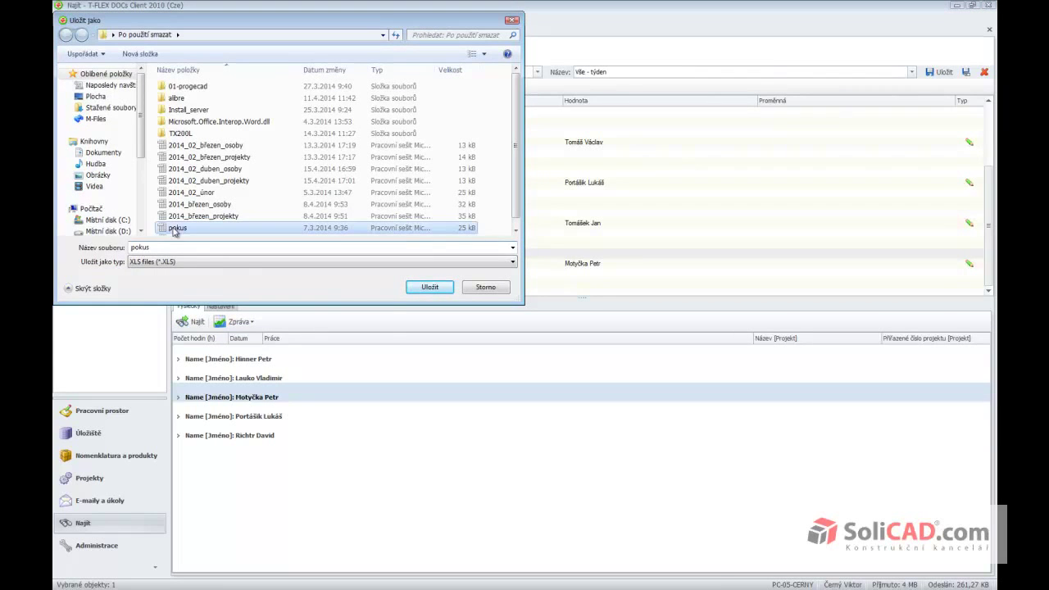
left_click(428, 287)
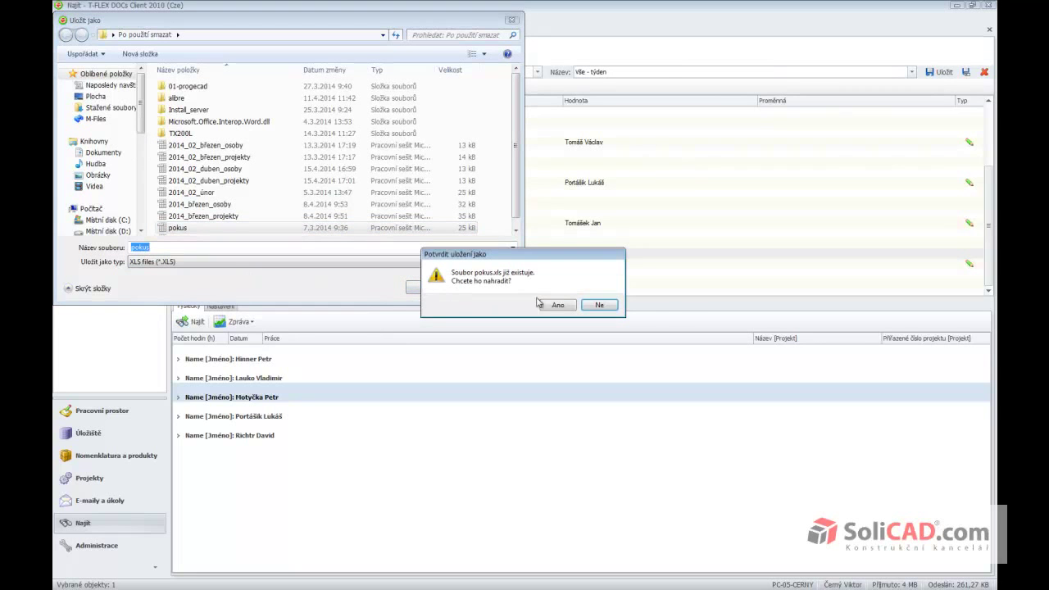
left_click(542, 304)
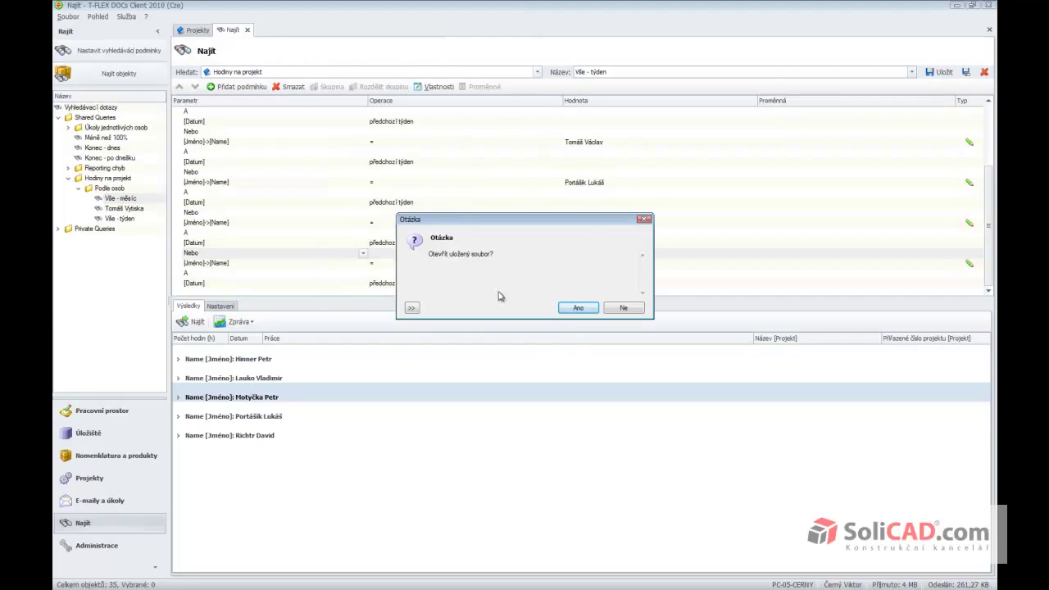
left_click(576, 308)
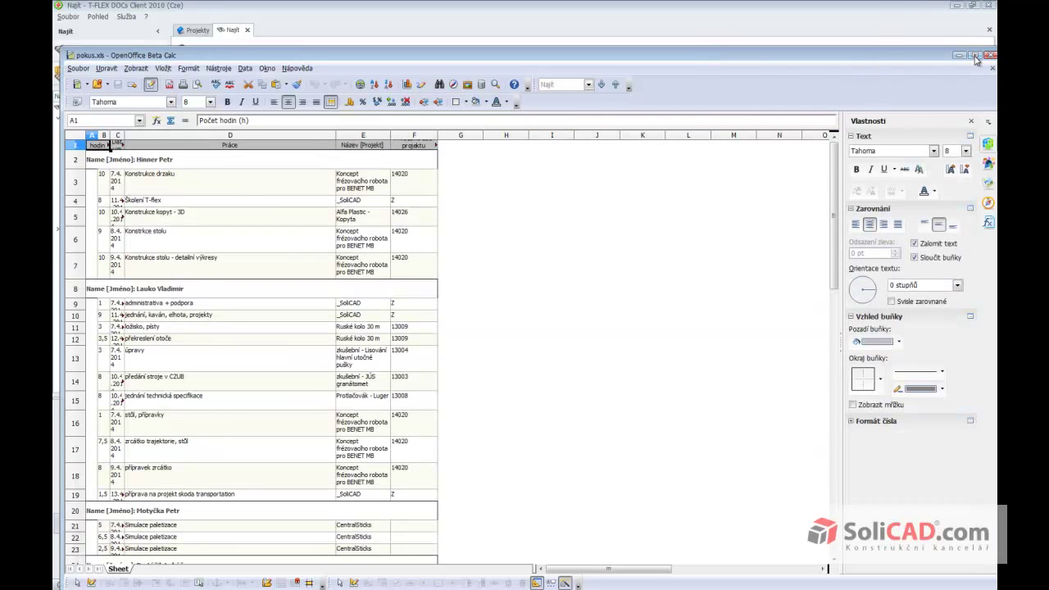
Maximize the spreadsheet, widen the Datum and Název [Projekt] columns, and increase the header row's height.
left_click(975, 56)
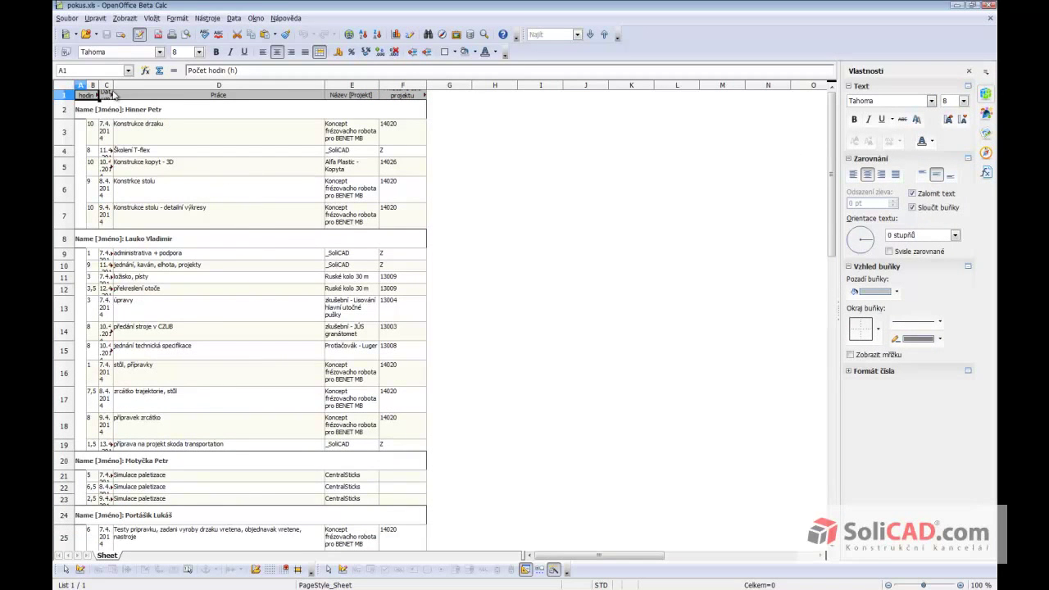
left_click(107, 95)
double_click(112, 85)
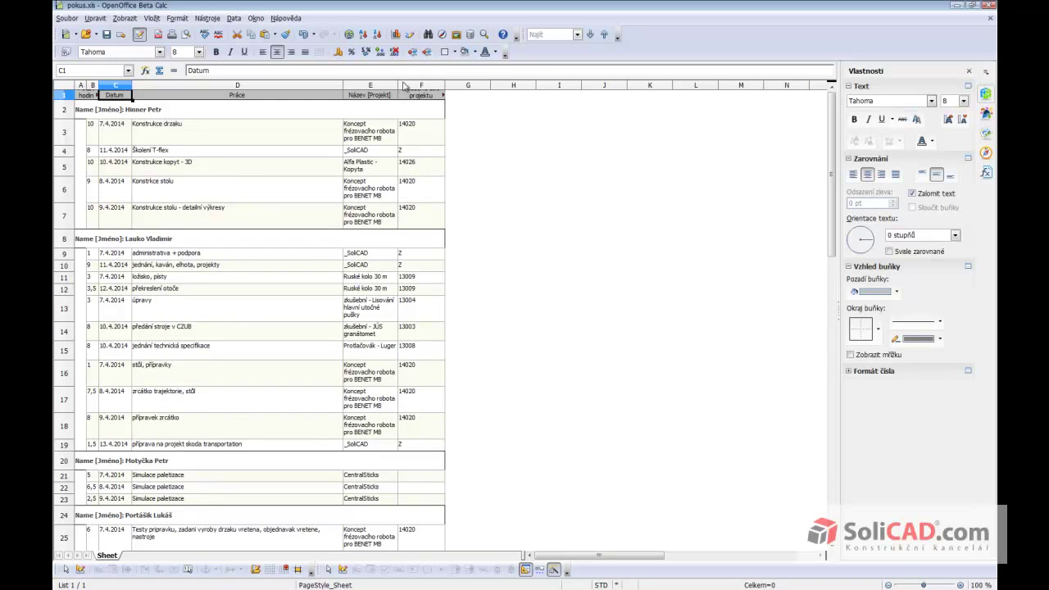
left_click_drag(343, 86, 411, 85)
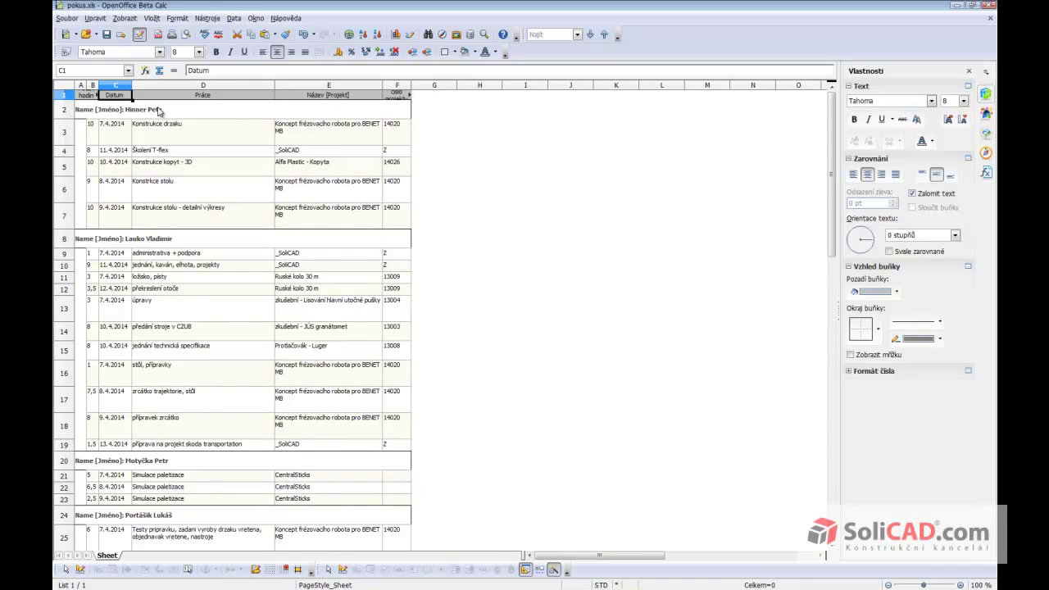
left_click_drag(65, 99, 66, 107)
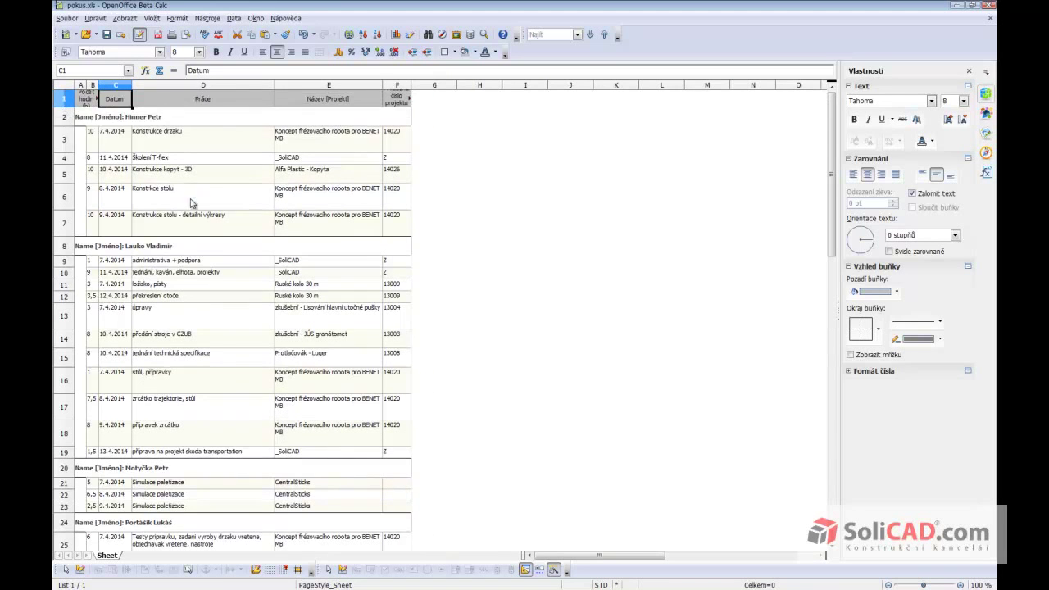
scroll(206, 200, "down", 5)
scroll(210, 213, "down", 6)
scroll(210, 213, "up", 6)
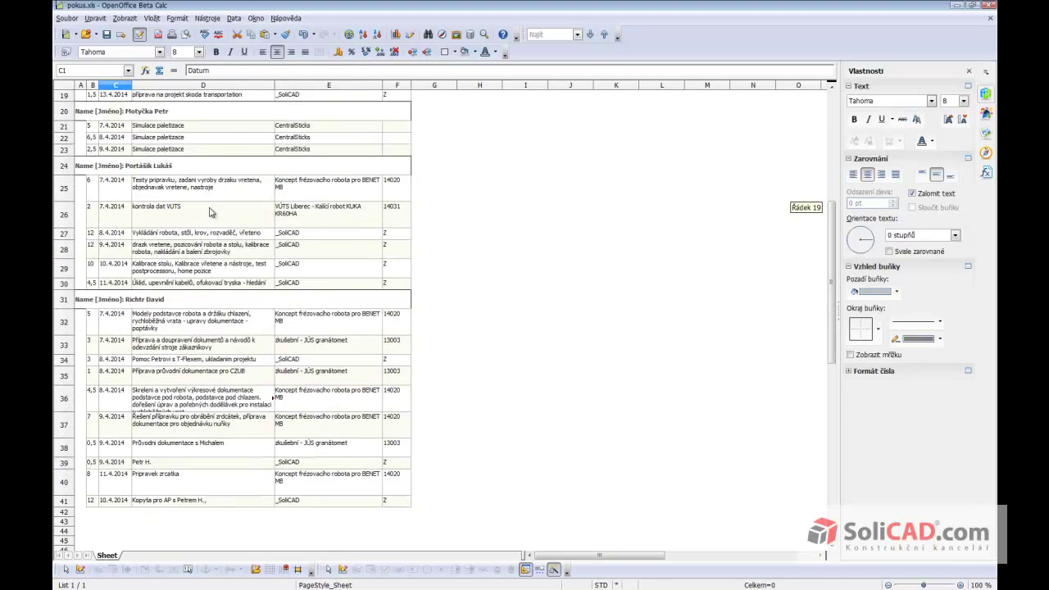
scroll(210, 213, "down", 4)
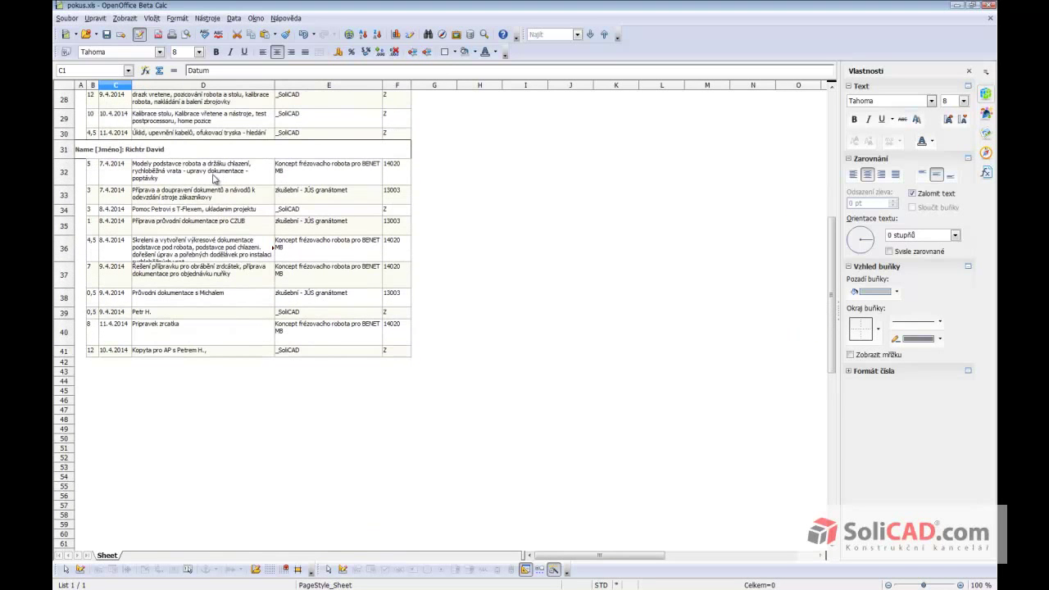
scroll(212, 197, "up", 1)
left_click(93, 427)
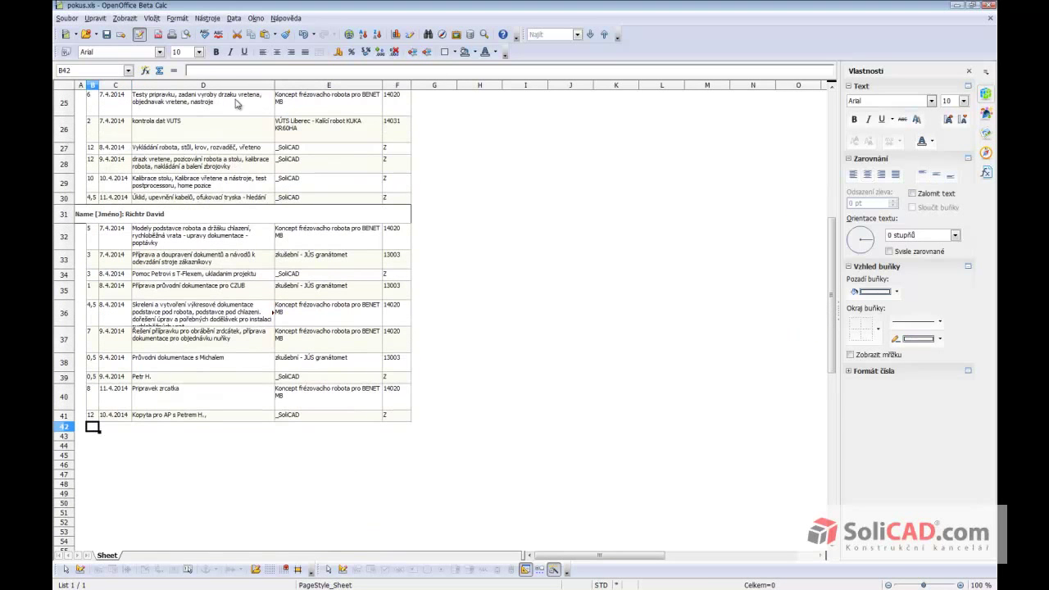
left_click(161, 71)
key("Return")
Insert an empty row 24 below the added person's entries and sum the hours B21:B23 in cell B24.
scroll(105, 255, "up", 3)
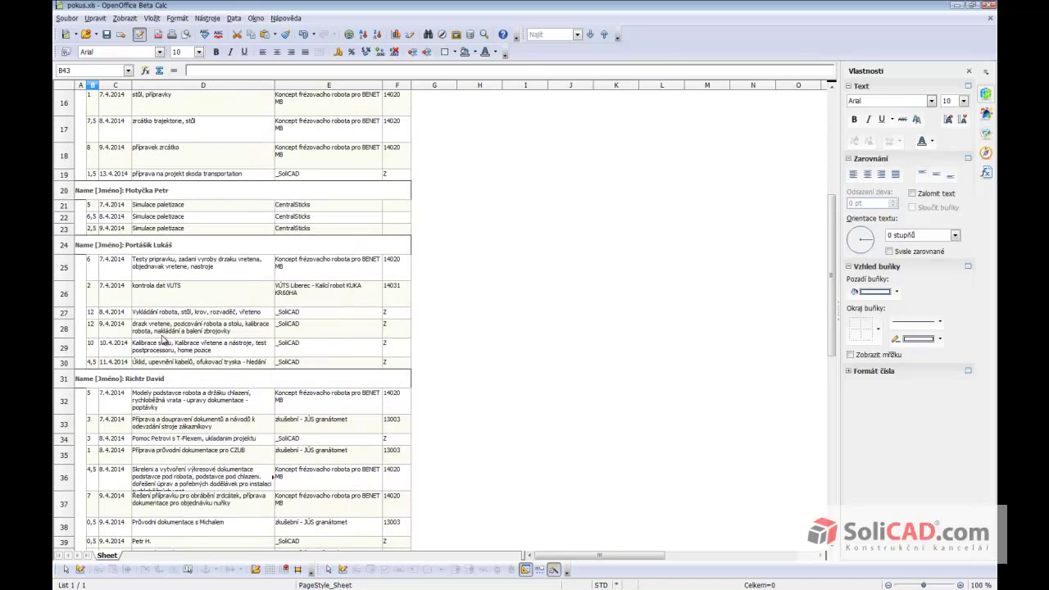
right_click(63, 246)
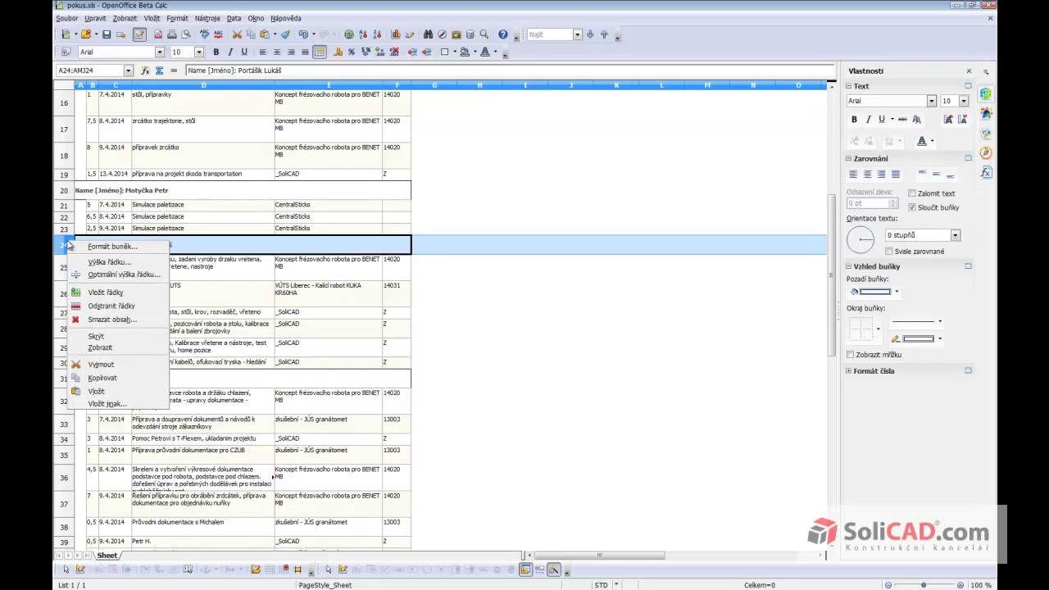
left_click(90, 292)
left_click(92, 242)
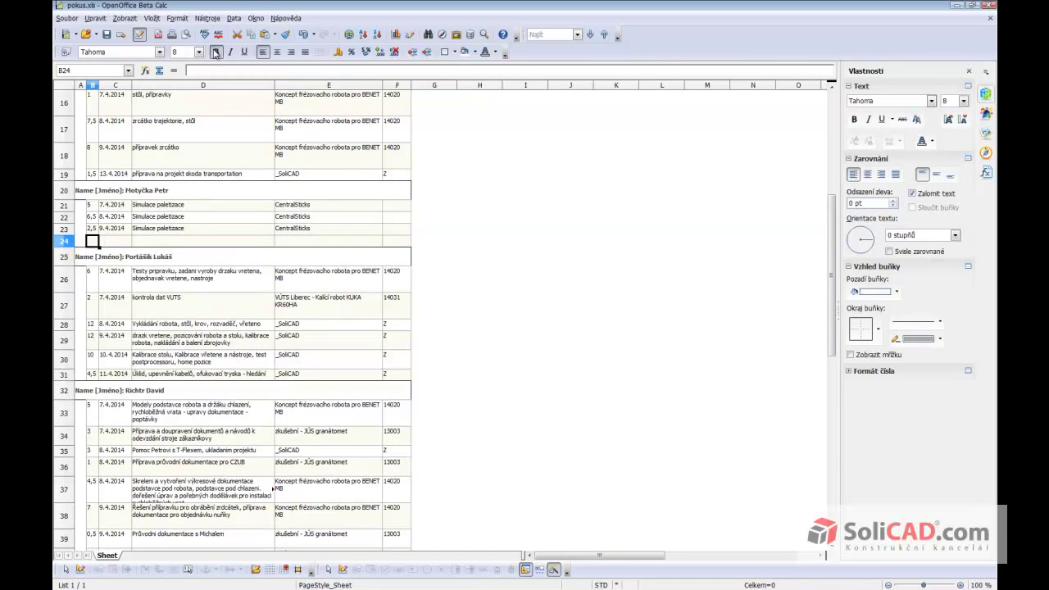
type("14")
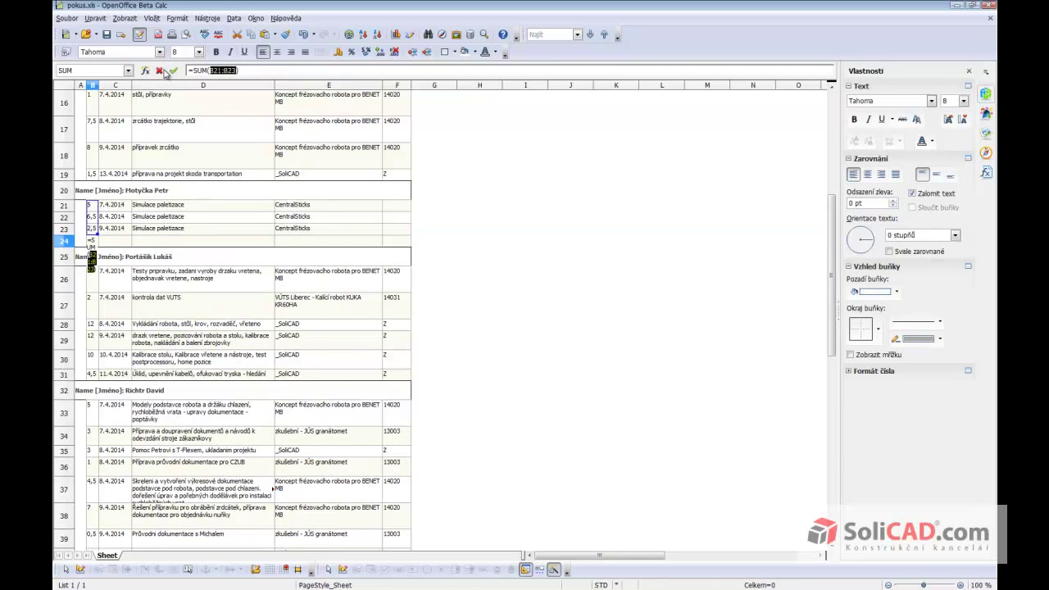
key("Return")
Close the pokus.xls spreadsheet and return to the search results in T-FLEX DOCs.
scroll(109, 267, "up", 5)
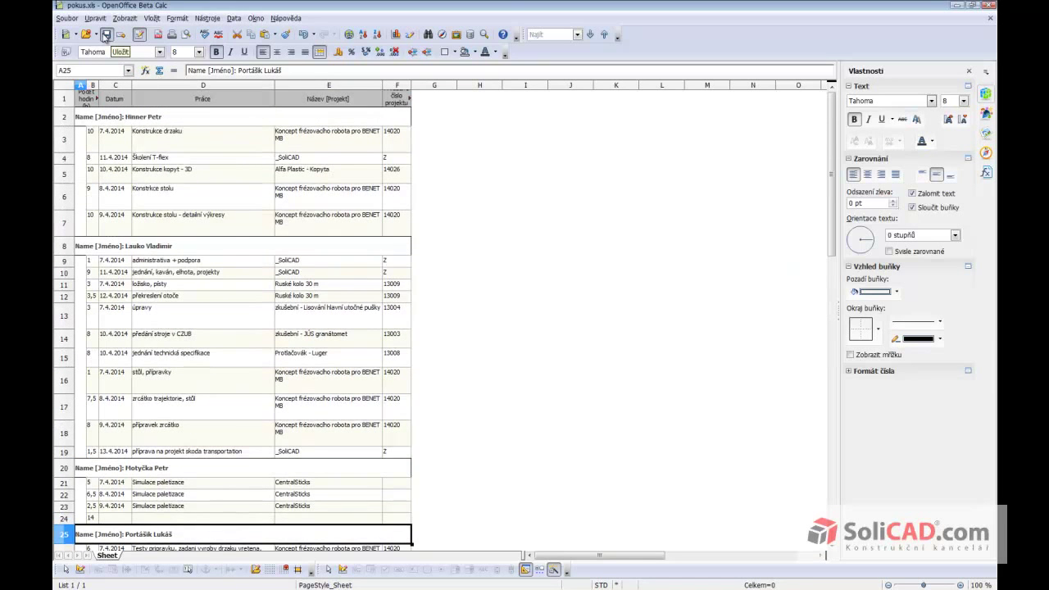
left_click(989, 5)
left_click(535, 311)
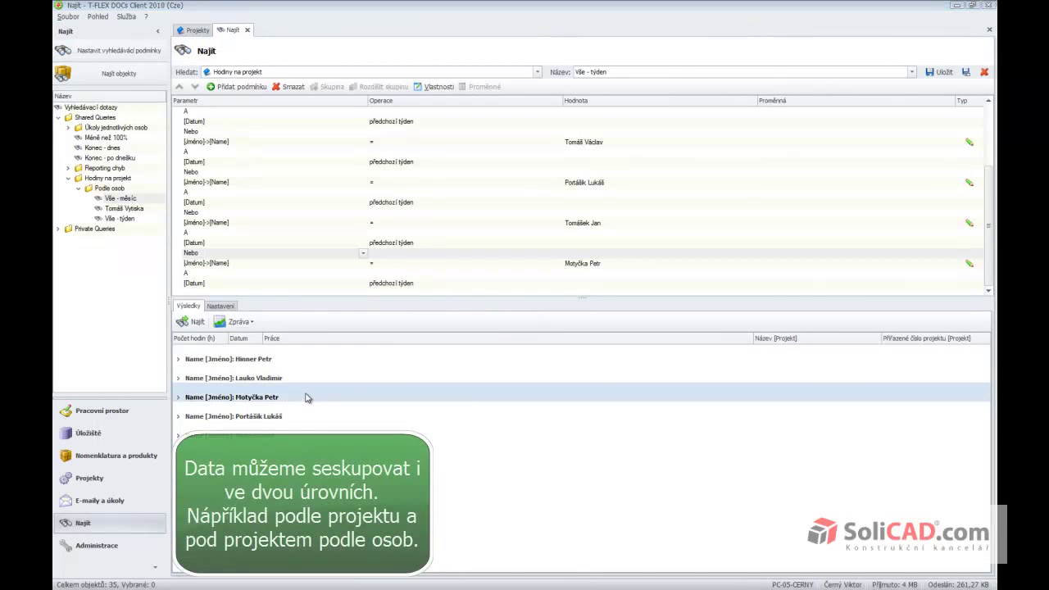
Show the Seskupit podle panel above the search results and remove the grouping by Name [Jméno].
left_click(179, 360)
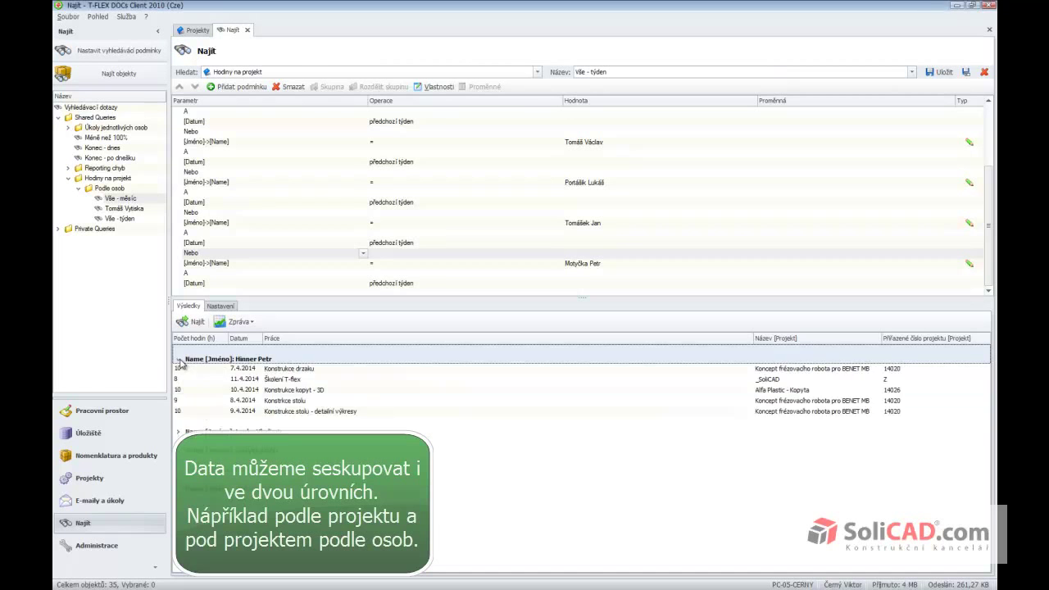
left_click(179, 361)
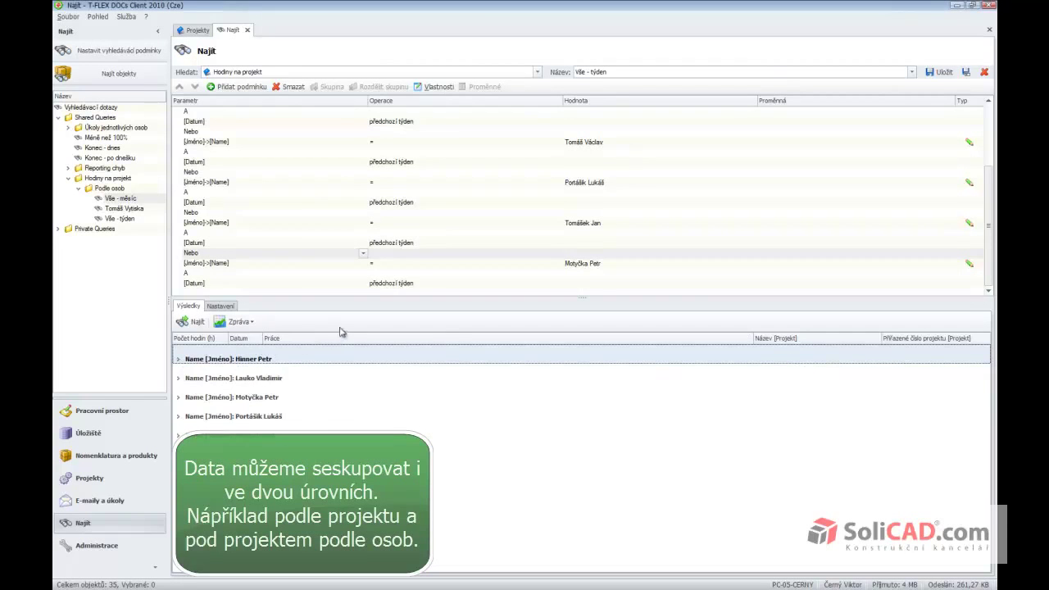
right_click(303, 344)
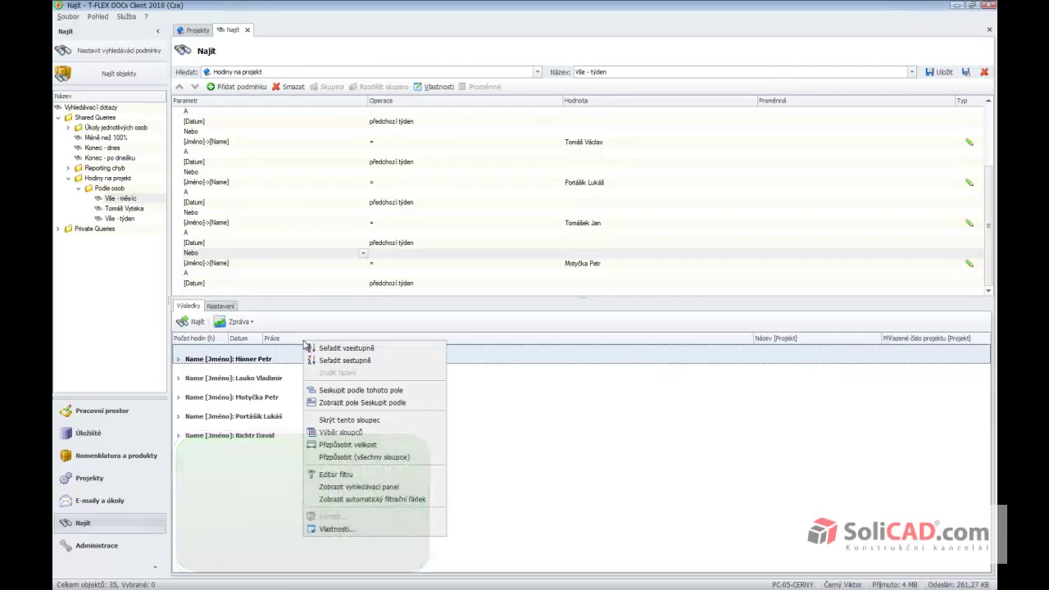
left_click(344, 403)
right_click(270, 348)
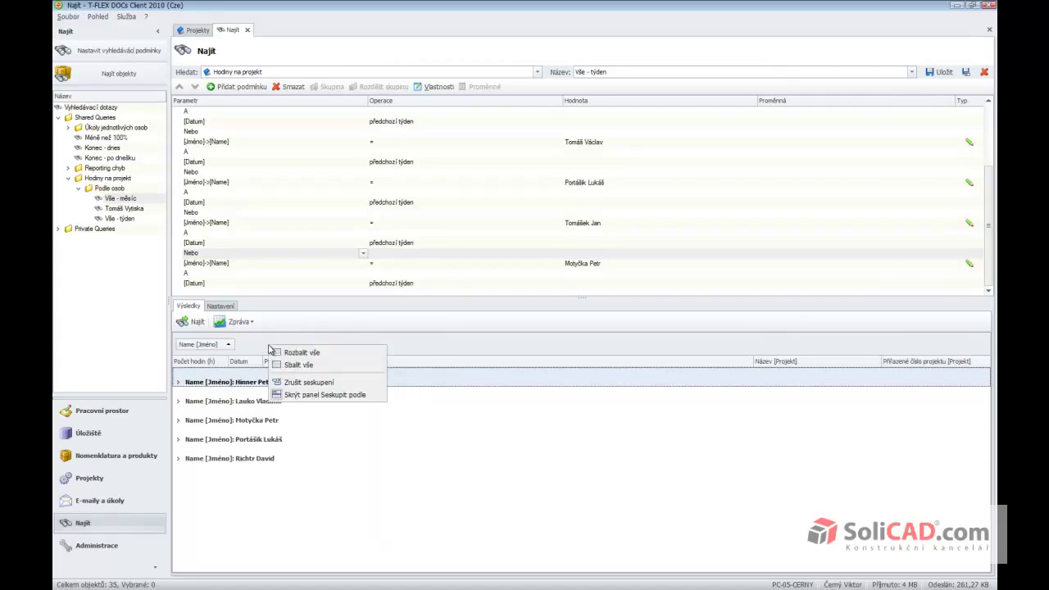
left_click(305, 382)
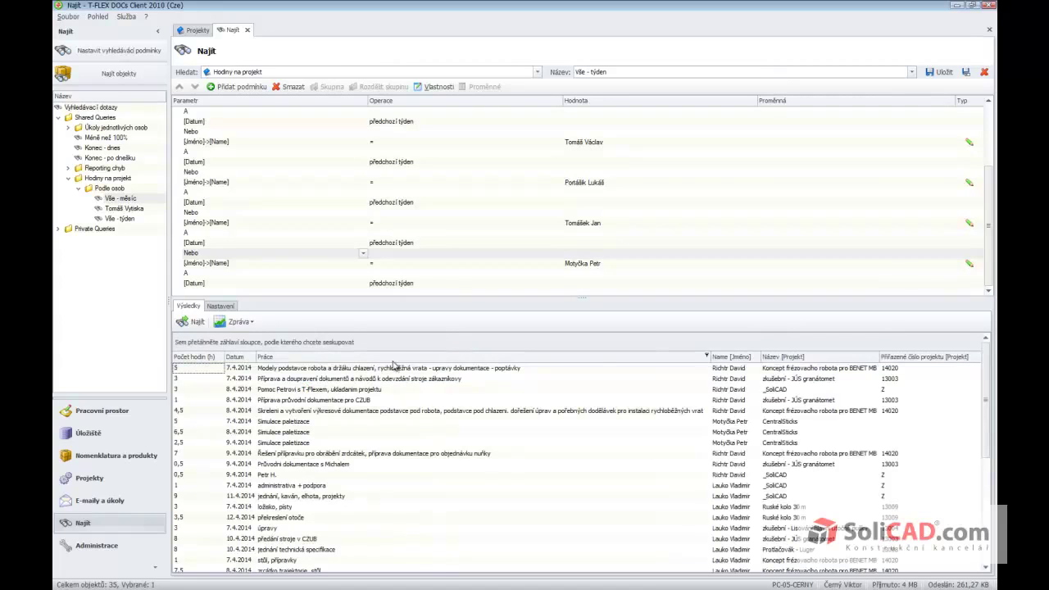
Group the search results by Název [Projekt] and expand the _SoliCAD project group.
right_click(801, 359)
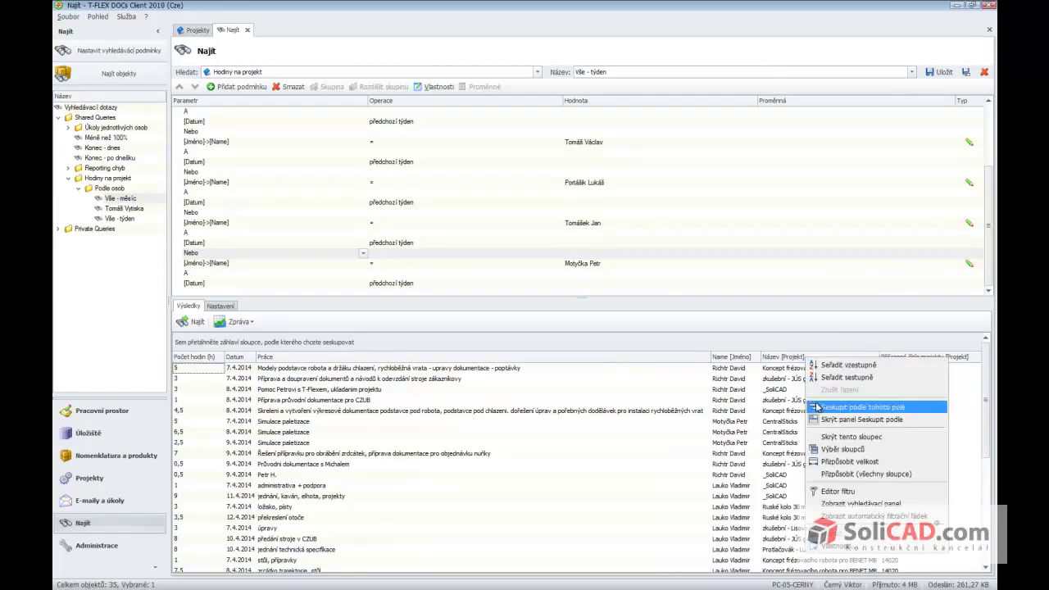
left_click(817, 408)
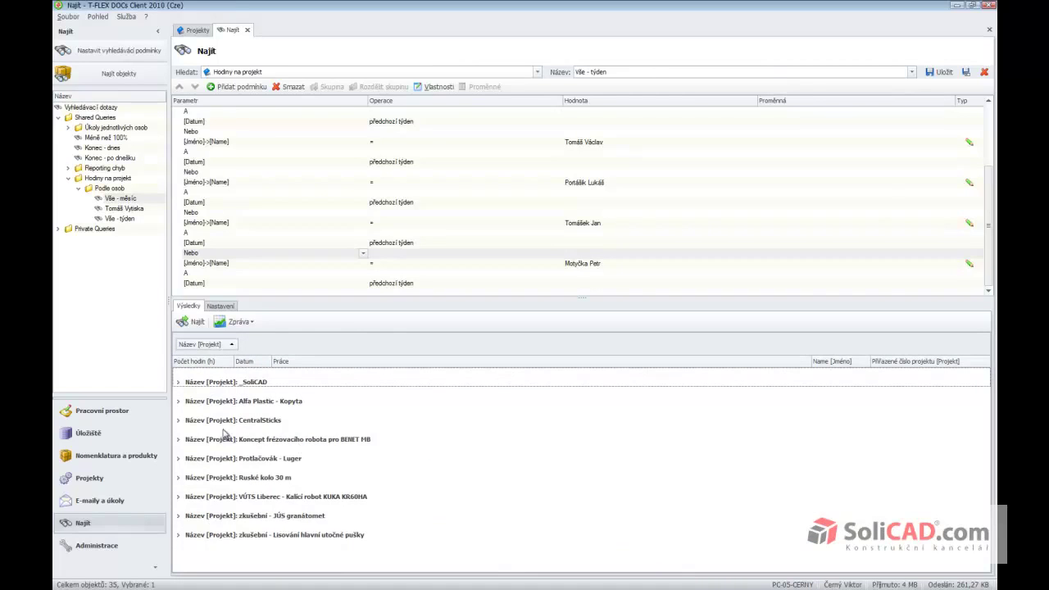
left_click(177, 386)
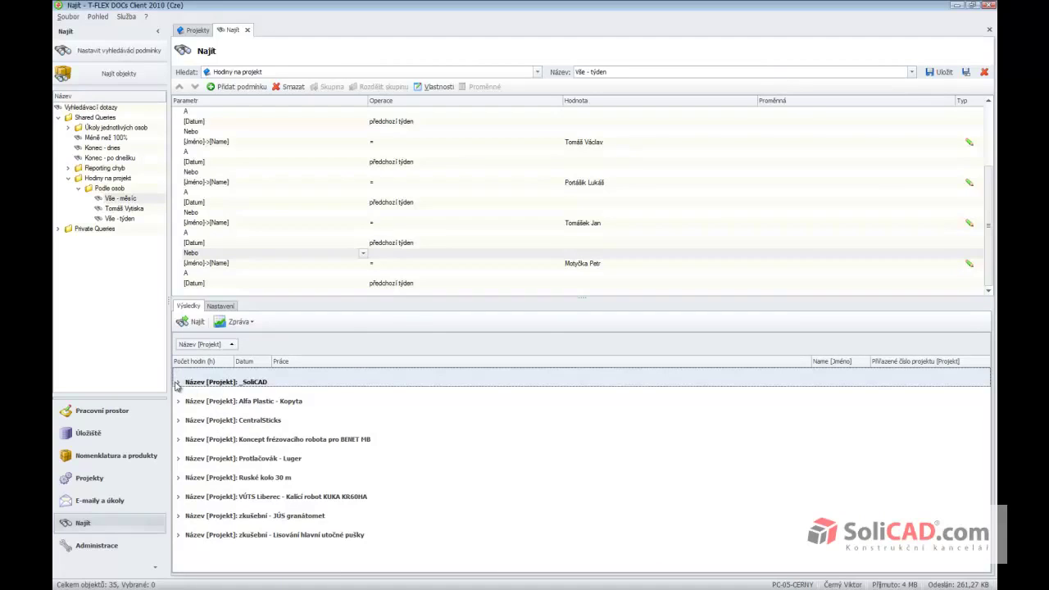
left_click(178, 384)
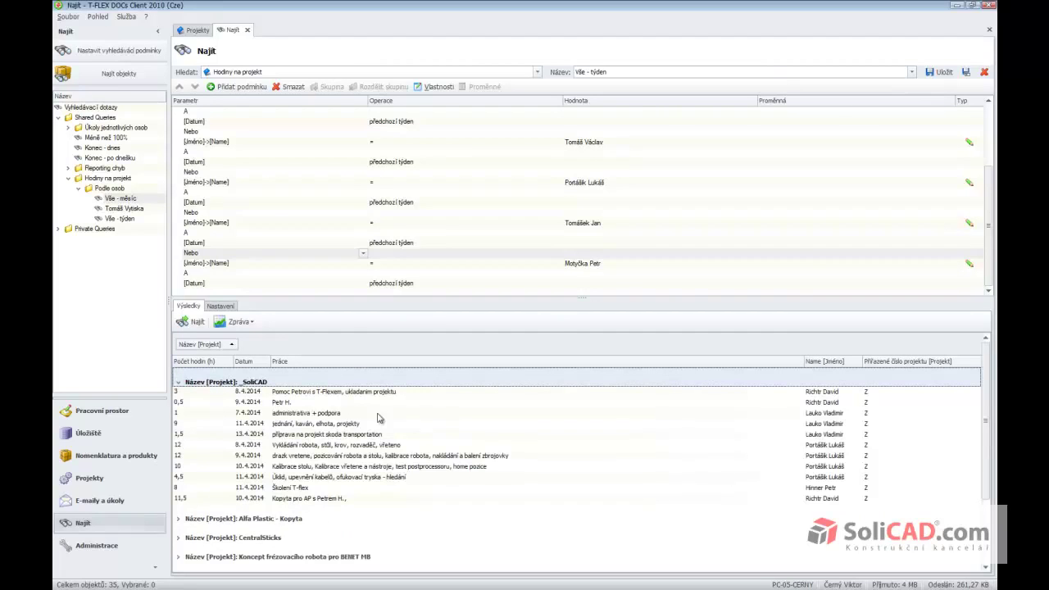
Add Name [Jméno] as the second grouping level and expand every person's entries under the _SoliCAD project.
right_click(828, 361)
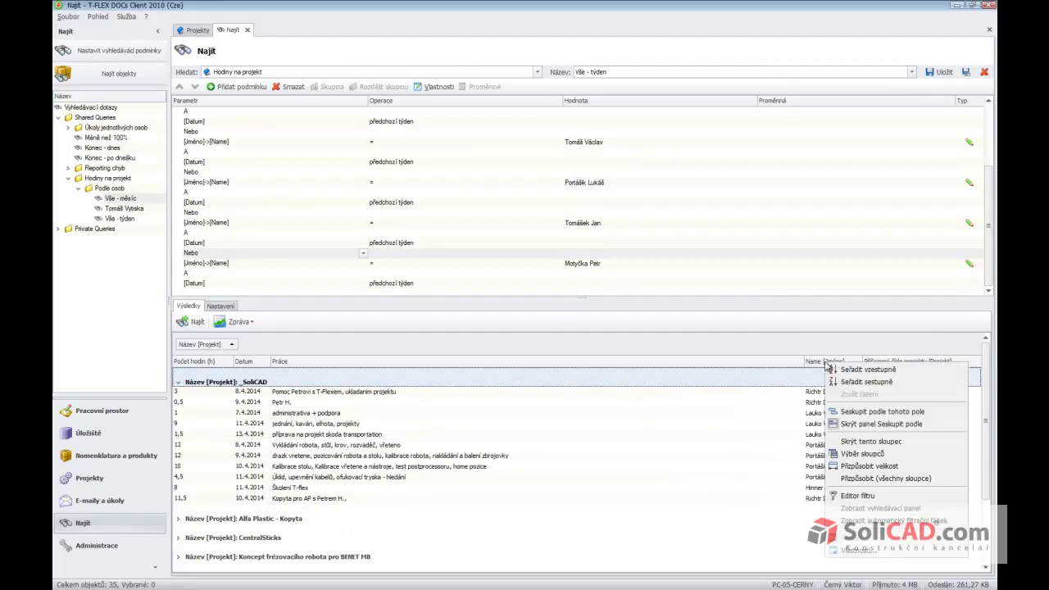
left_click(836, 414)
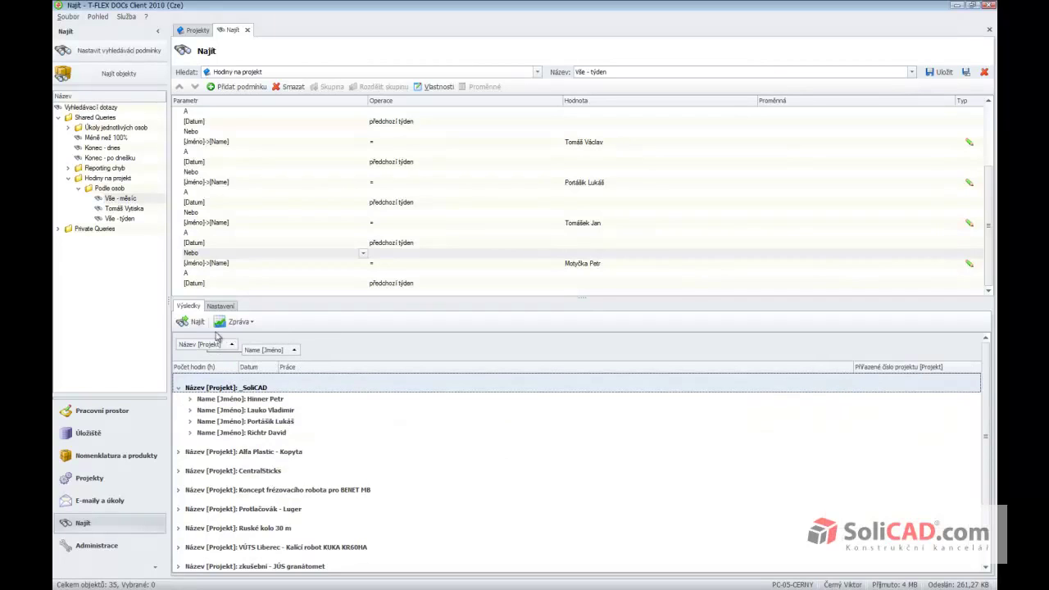
left_click(190, 400)
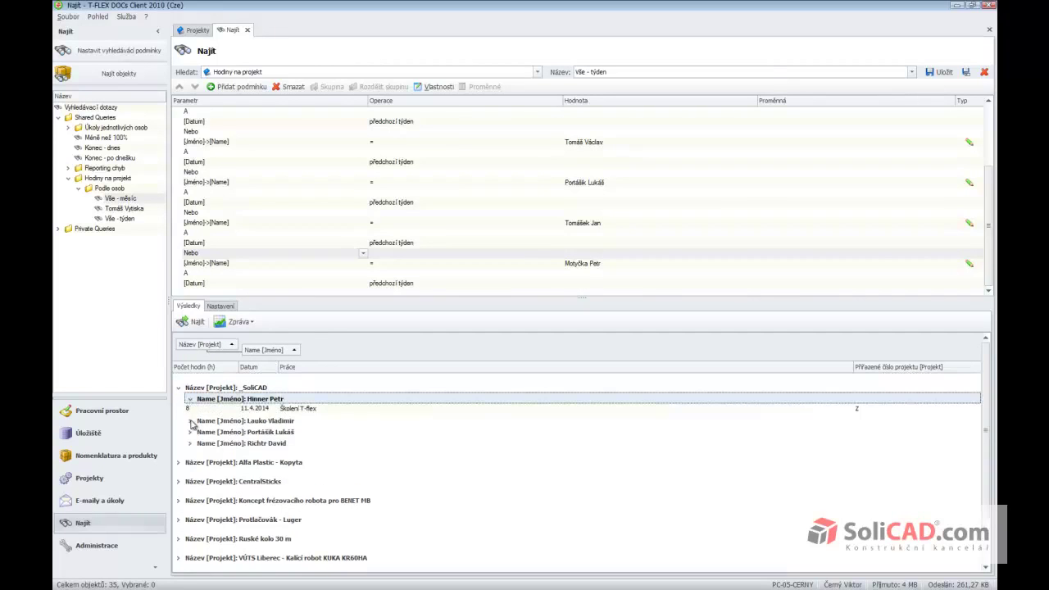
left_click(191, 422)
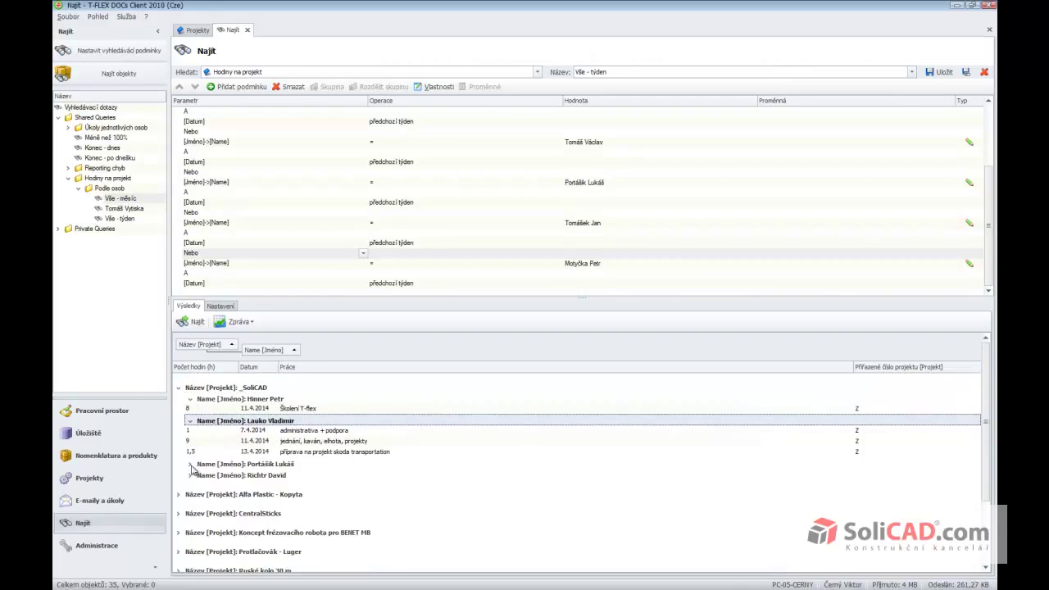
left_click(191, 465)
left_click(191, 522)
scroll(340, 488, "down", 3)
scroll(340, 488, "up", 3)
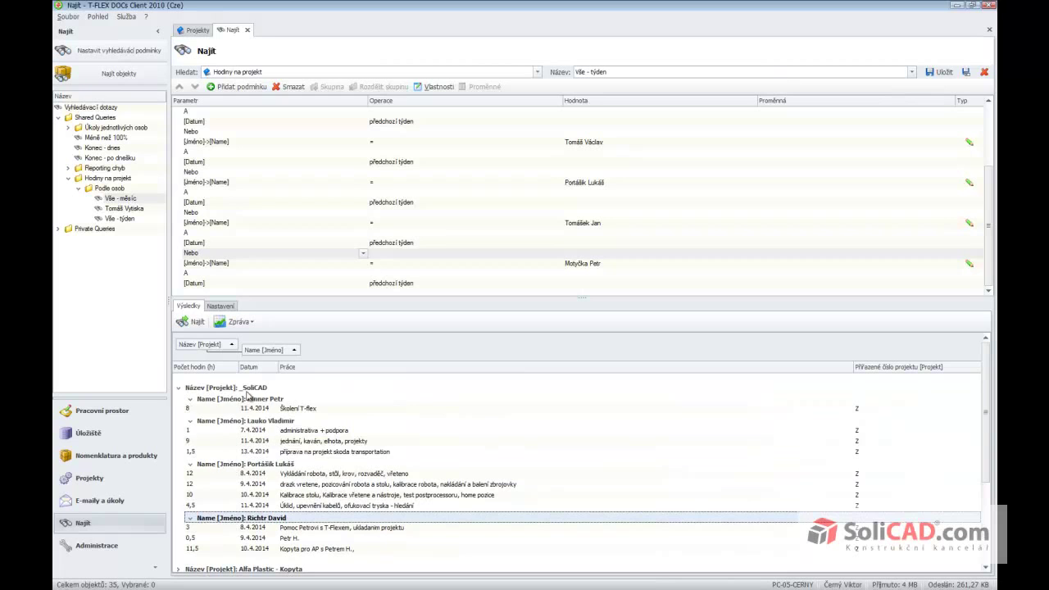
Expand the Alfa Plastic - Kopyta project and the person's group in it to review the logged hours.
scroll(363, 451, "down", 1)
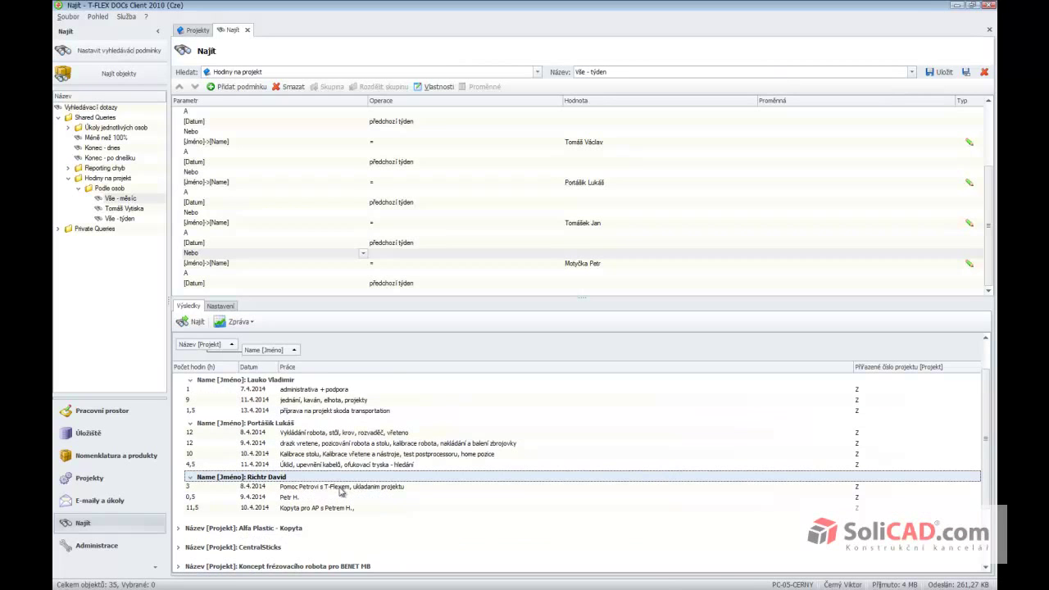
scroll(343, 491, "down", 3)
left_click(179, 431)
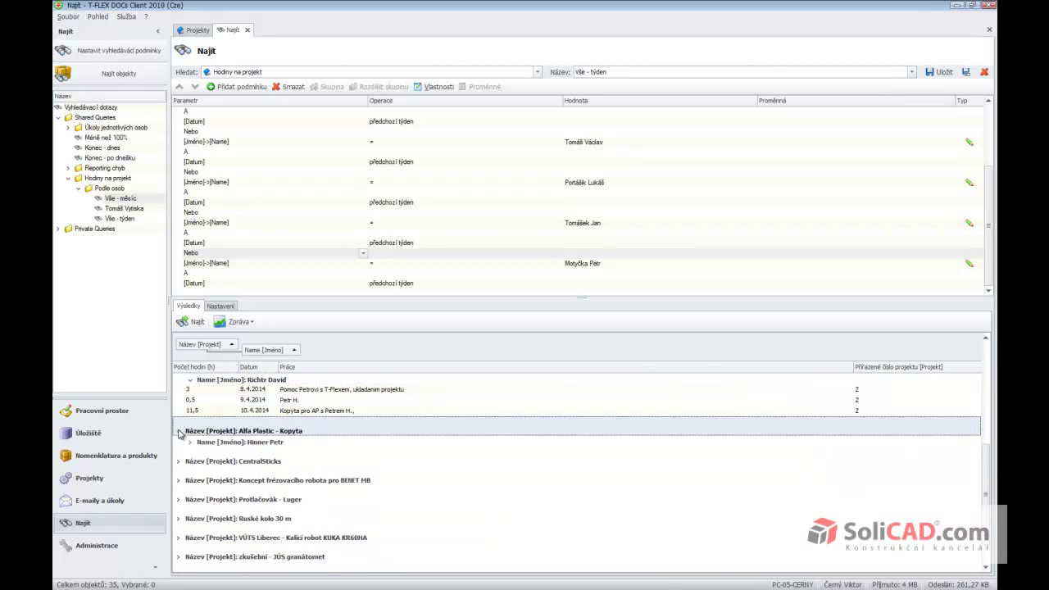
left_click(191, 442)
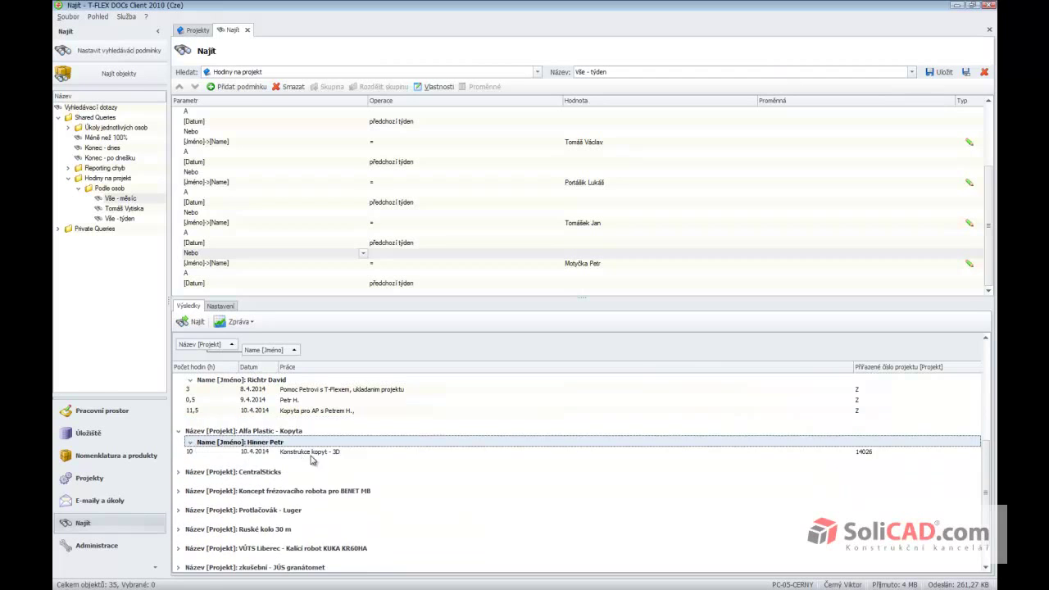
scroll(246, 467, "down", 1)
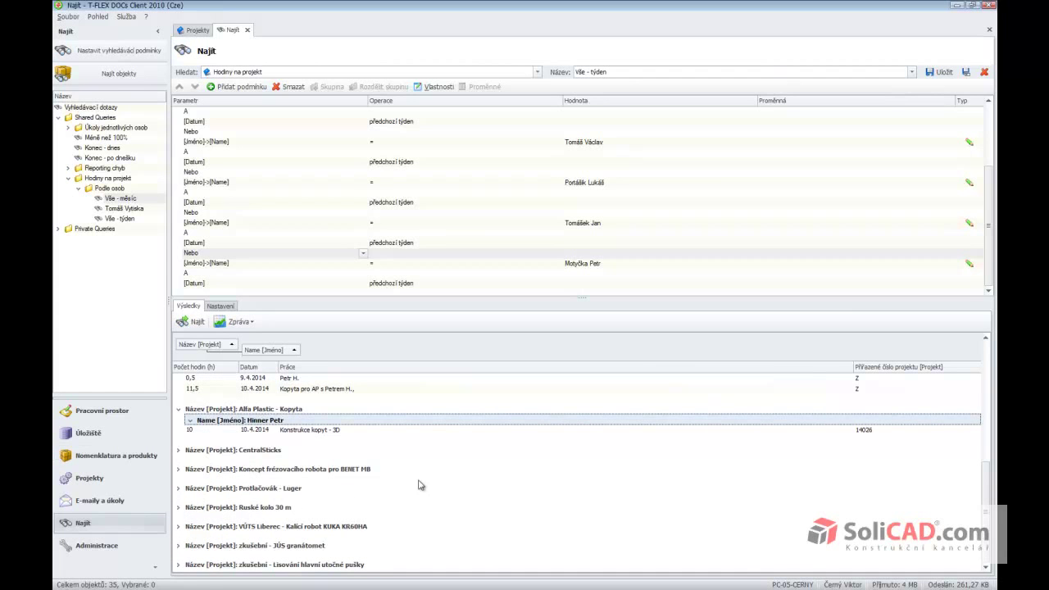
scroll(429, 487, "up", 5)
Collapse the Podle osob query folder, search the Projekty list for "benet" and open the project Koncept frézovacího robota pro BENET MB.
left_click(78, 187)
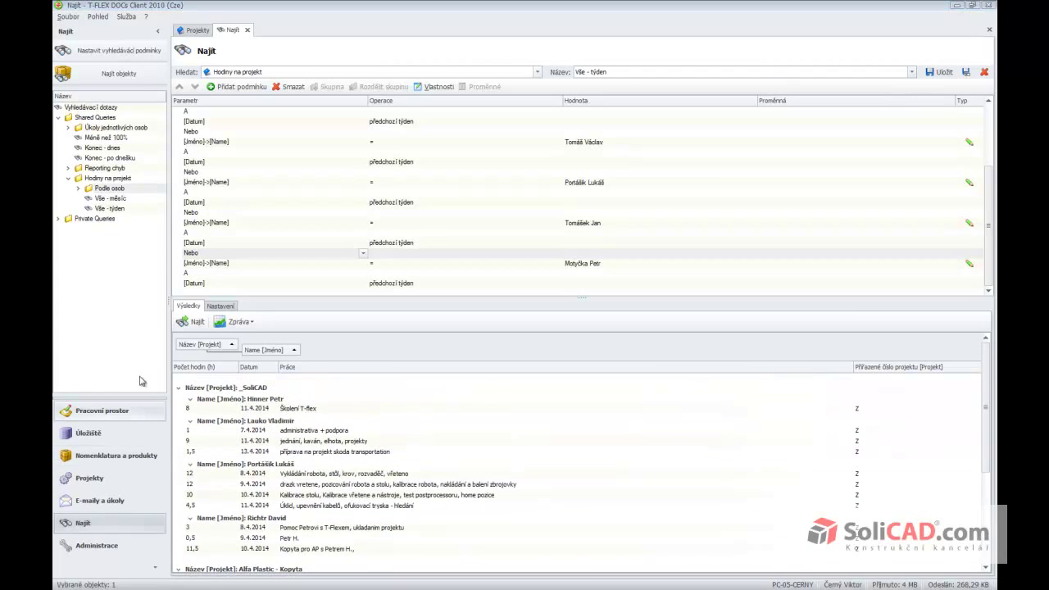
left_click(197, 30)
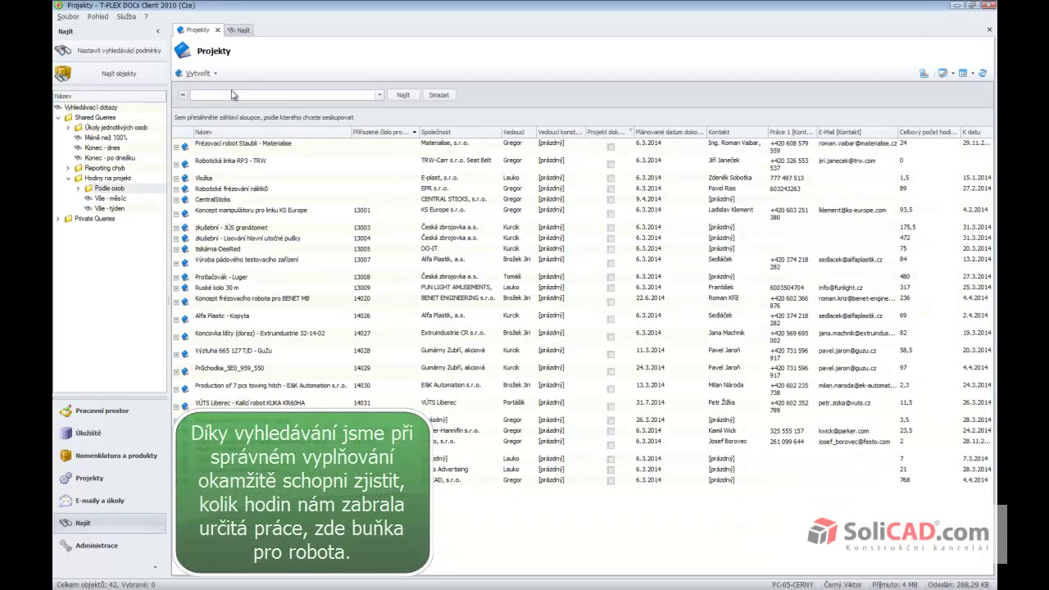
left_click(314, 161)
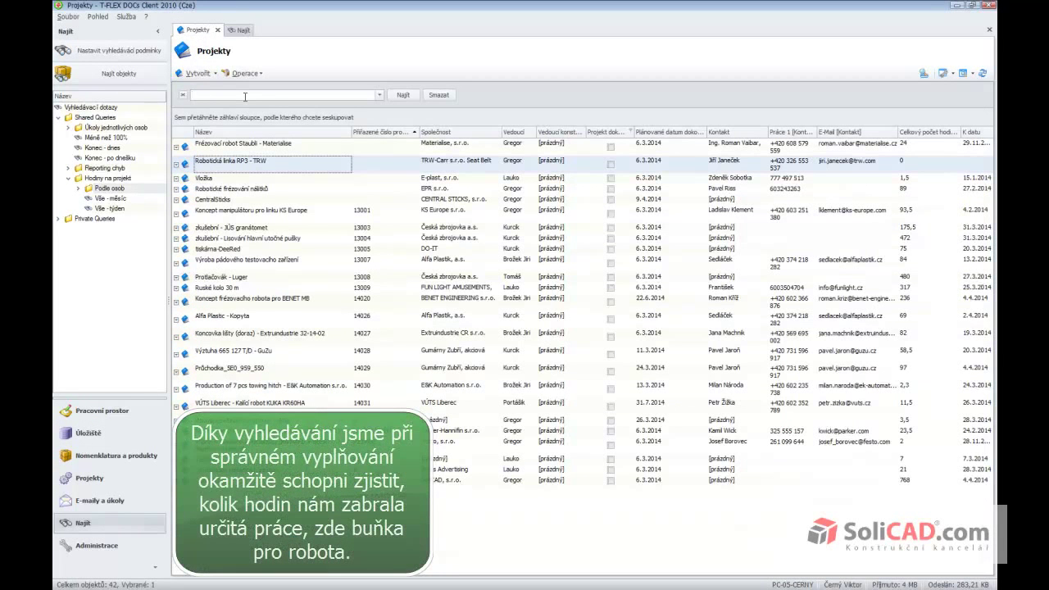
left_click(245, 97)
type("benet")
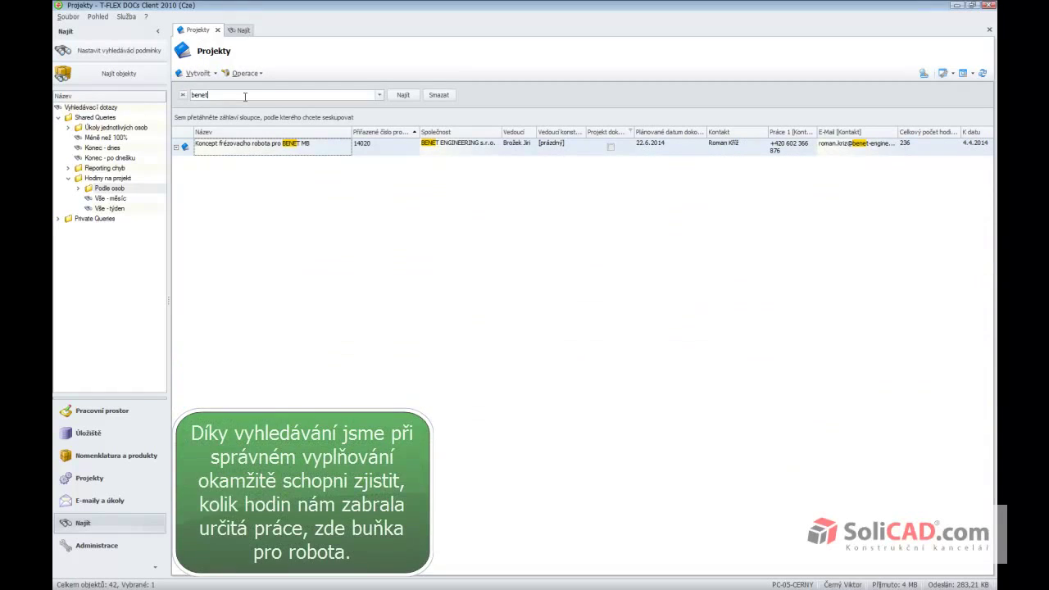
double_click(243, 145)
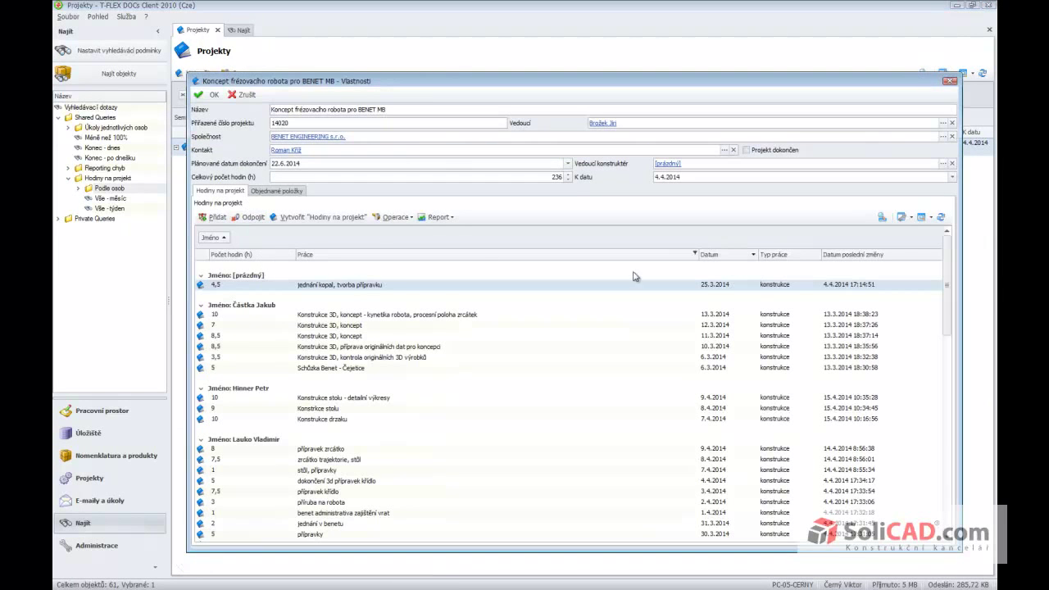
Remove the grouping from the project's hours list and filter the entries for "buň" with the search panel.
right_click(281, 242)
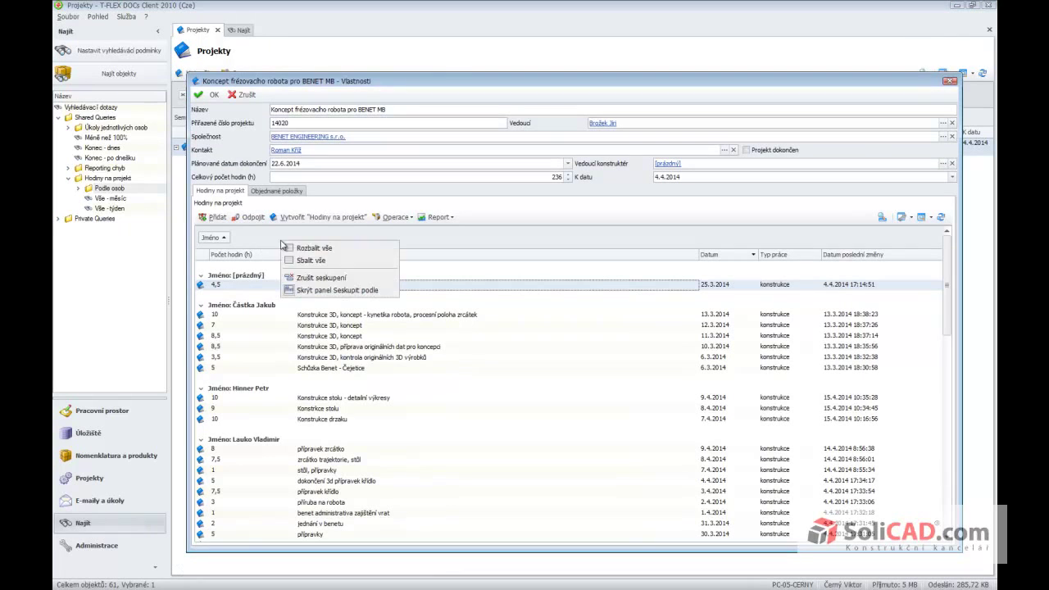
left_click(306, 279)
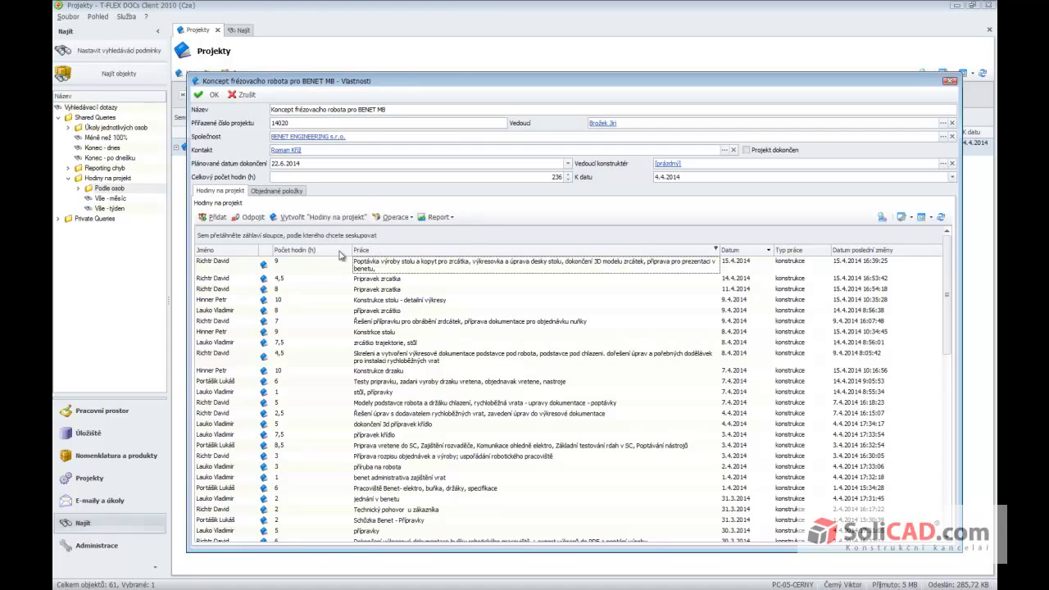
right_click(234, 253)
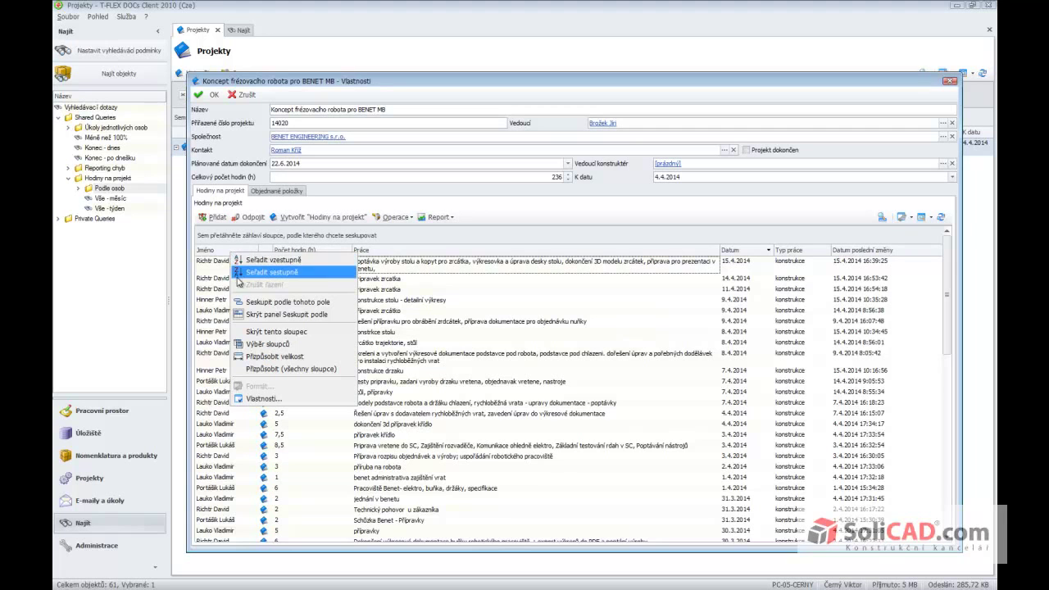
right_click(379, 253)
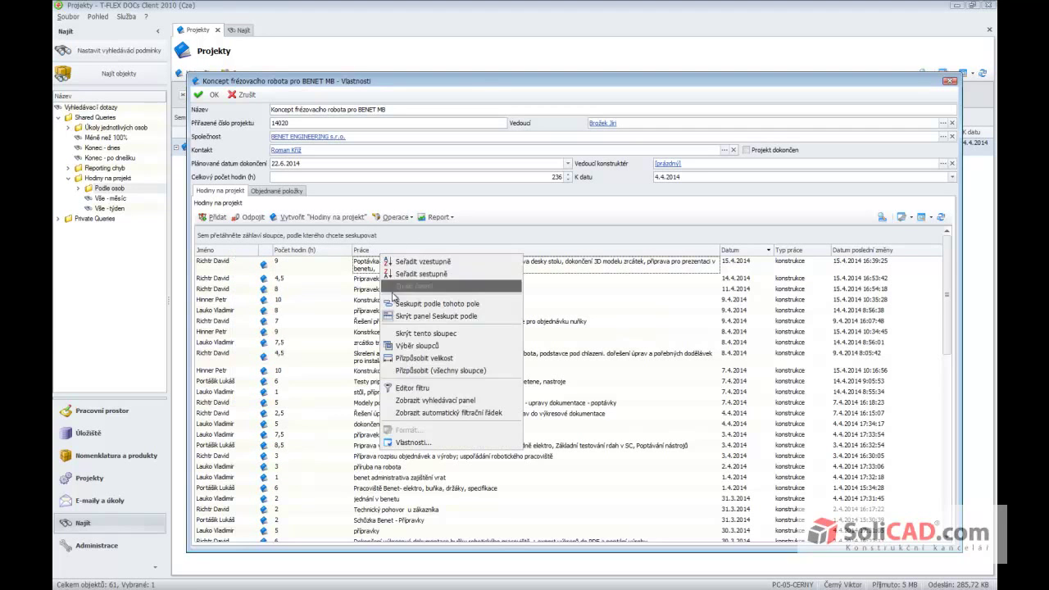
left_click(427, 400)
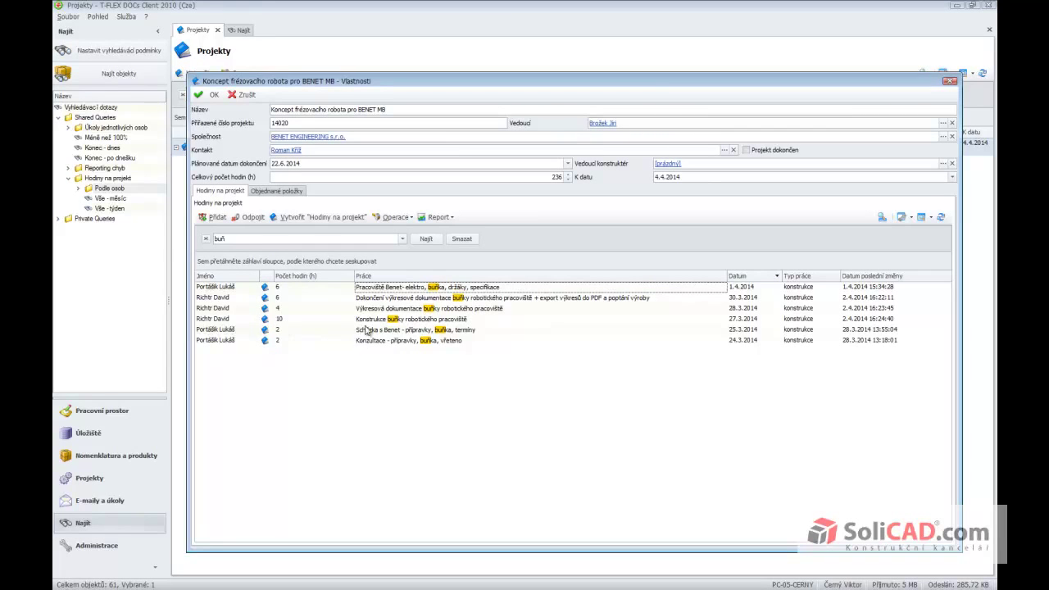
Select all the filtered hour entries and generate the Zpráva o počtu hodin report from them.
left_click(230, 290)
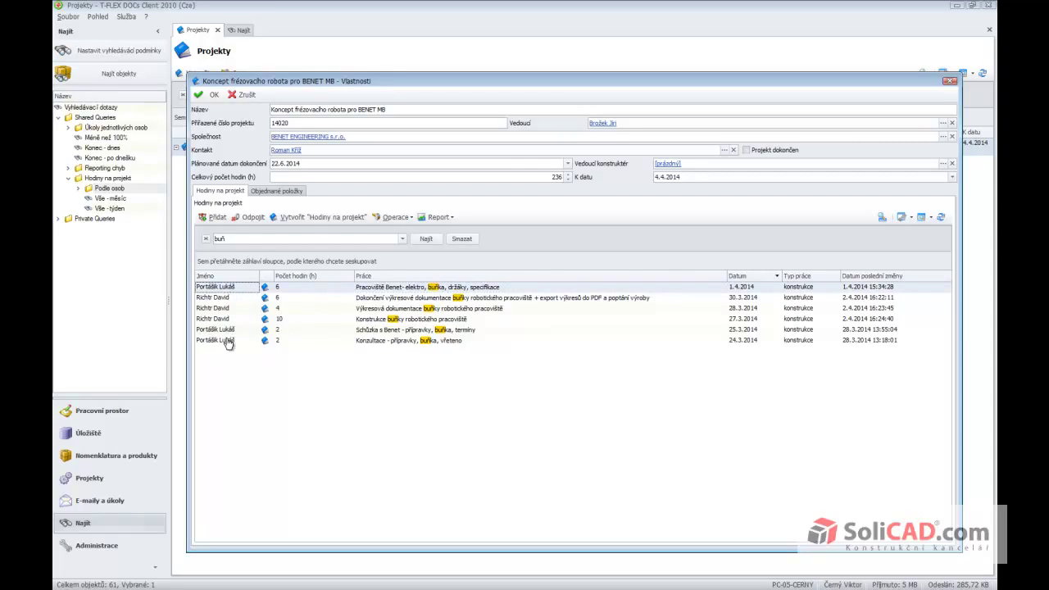
left_click(229, 343, "shift")
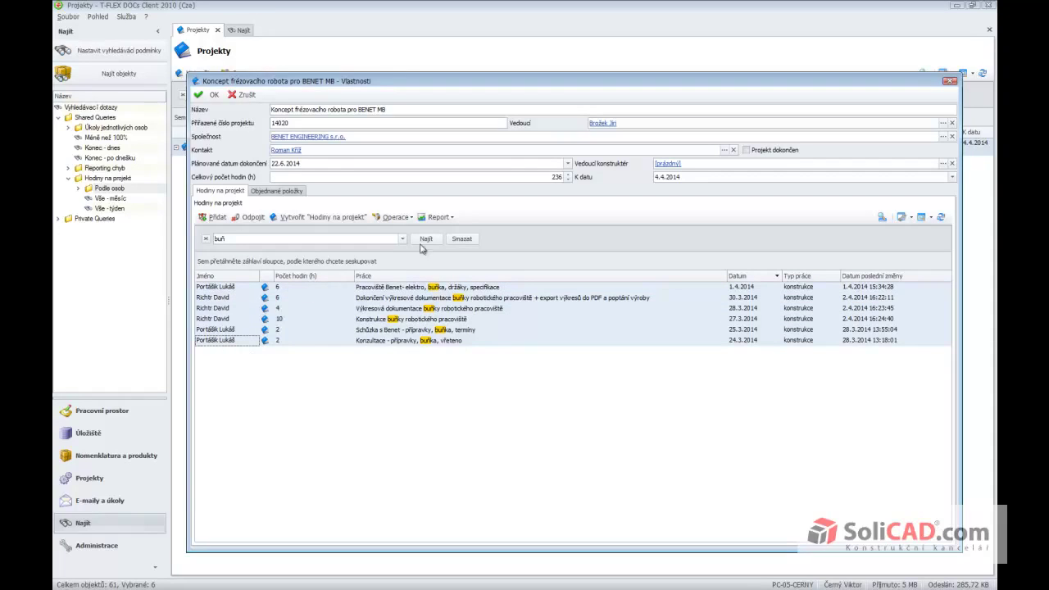
left_click(452, 218)
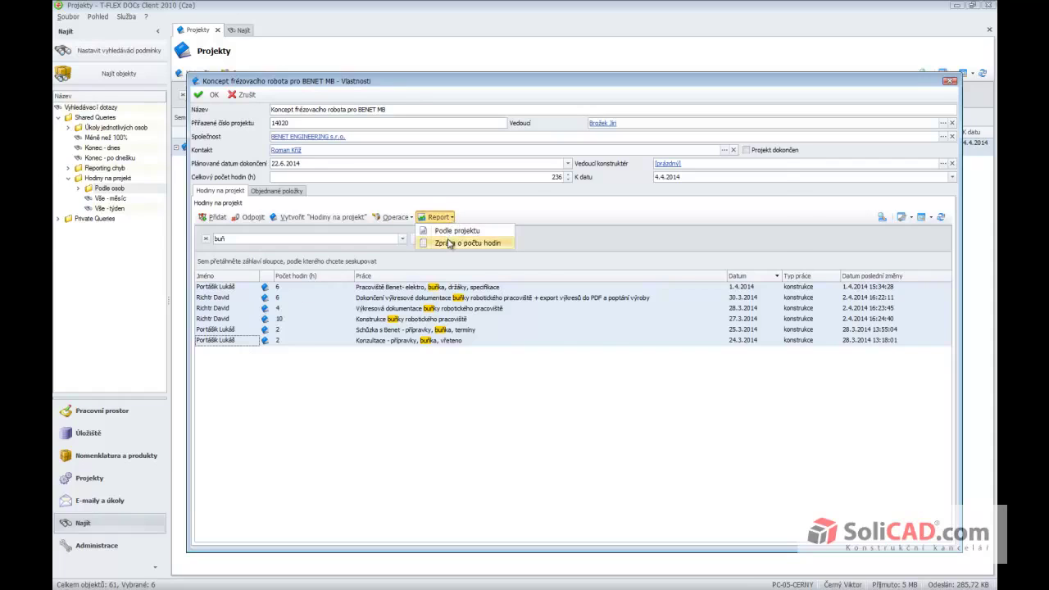
left_click(450, 244)
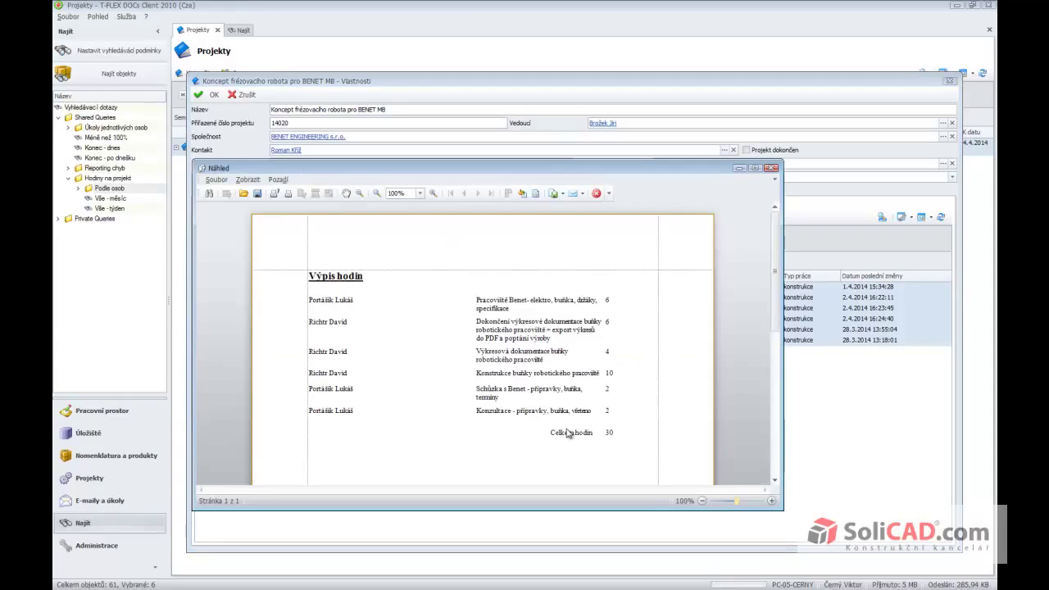